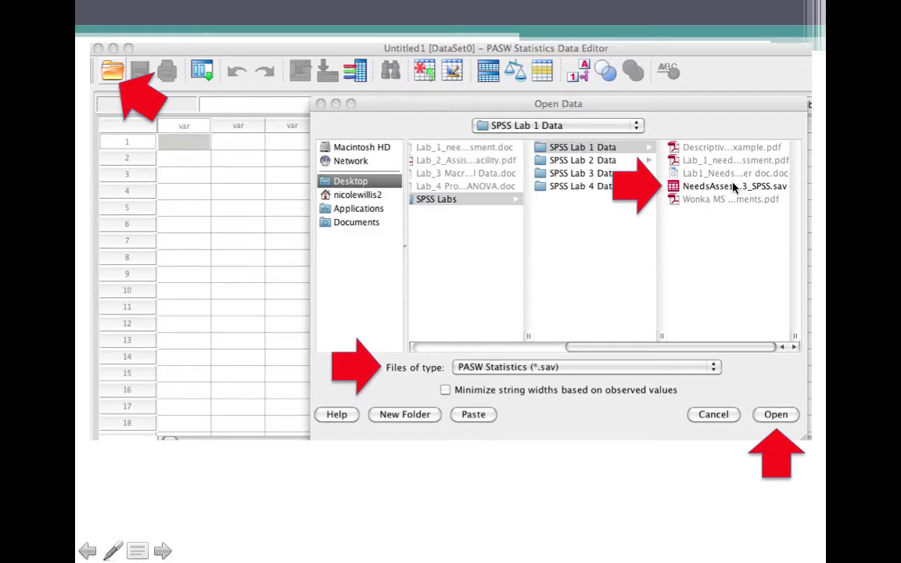
- Advance the slideshow to the slide showing the NeedsAssessment data loaded in Data View
click(780, 418)
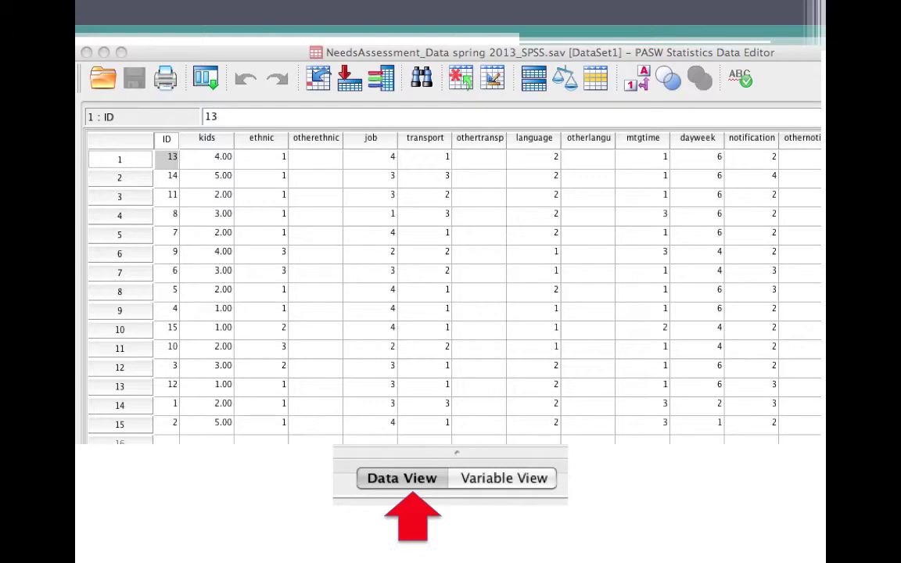
right_click(616, 486)
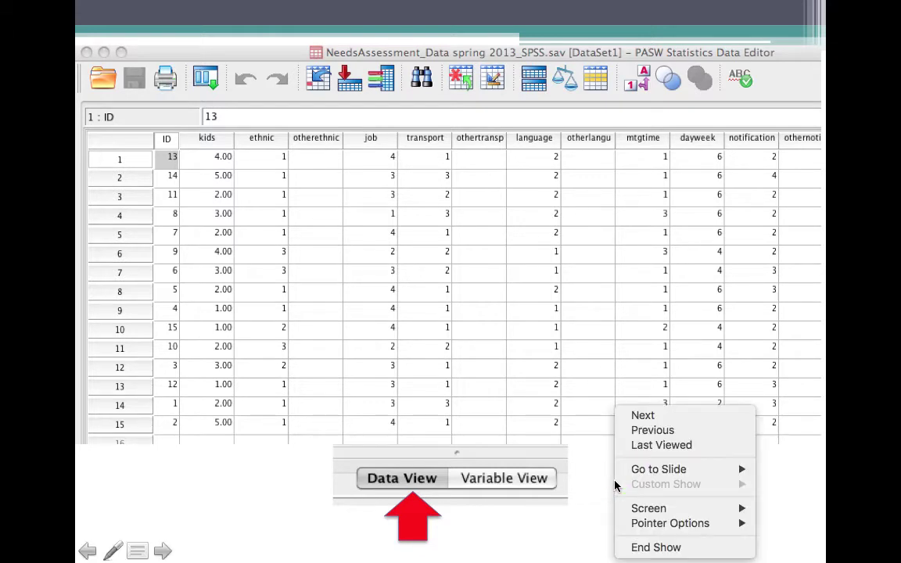
click(663, 551)
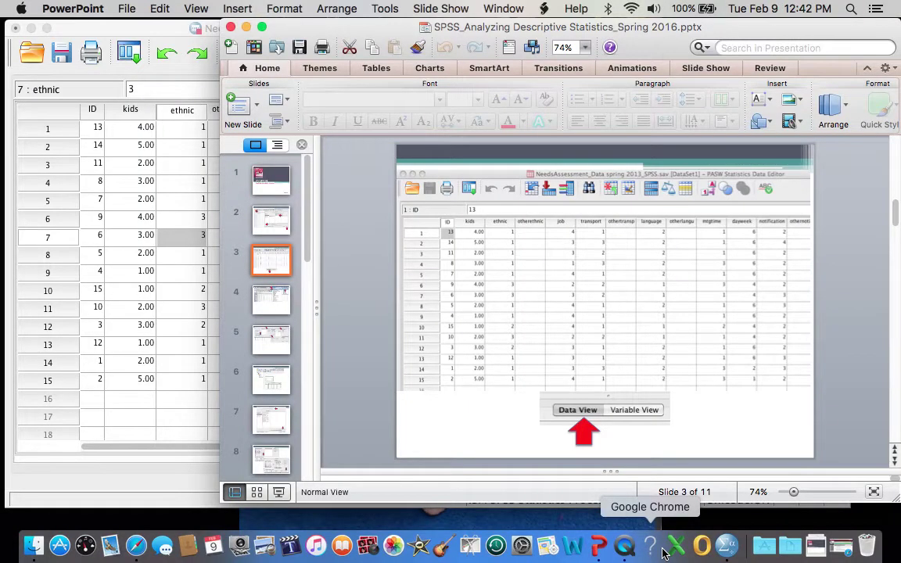
click(179, 368)
scroll(179, 368, right, 5)
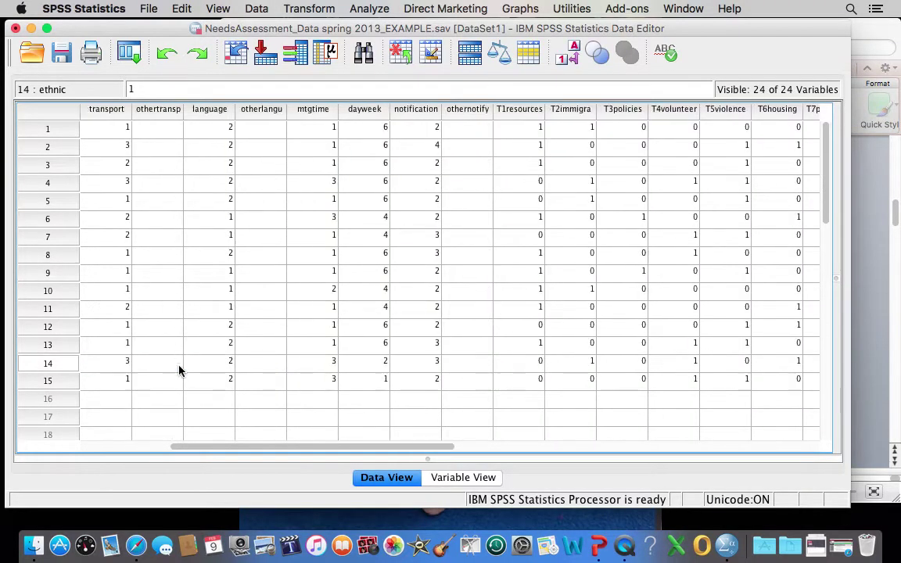
scroll(179, 368, right, 3)
scroll(180, 371, right, 3)
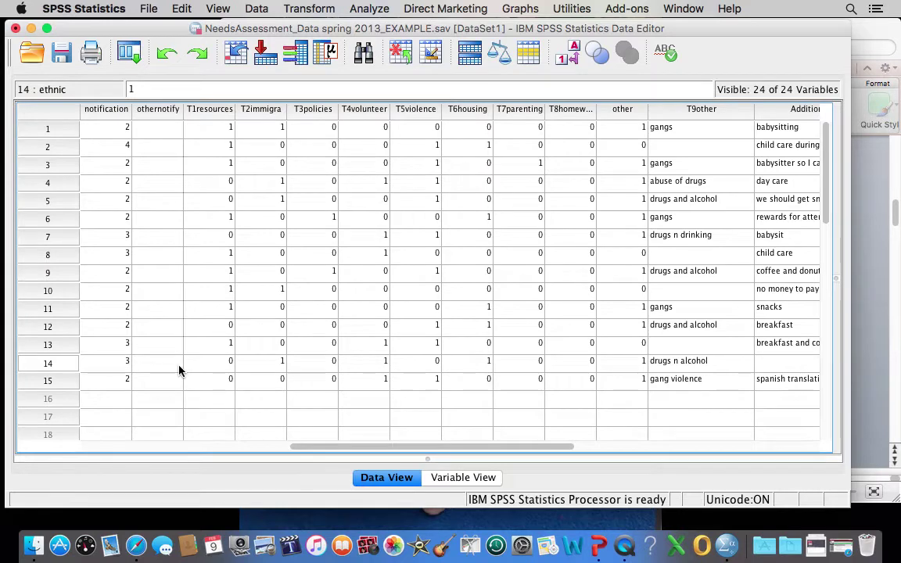
scroll(179, 371, right, 2)
scroll(179, 371, right, 3)
scroll(179, 371, right, 2)
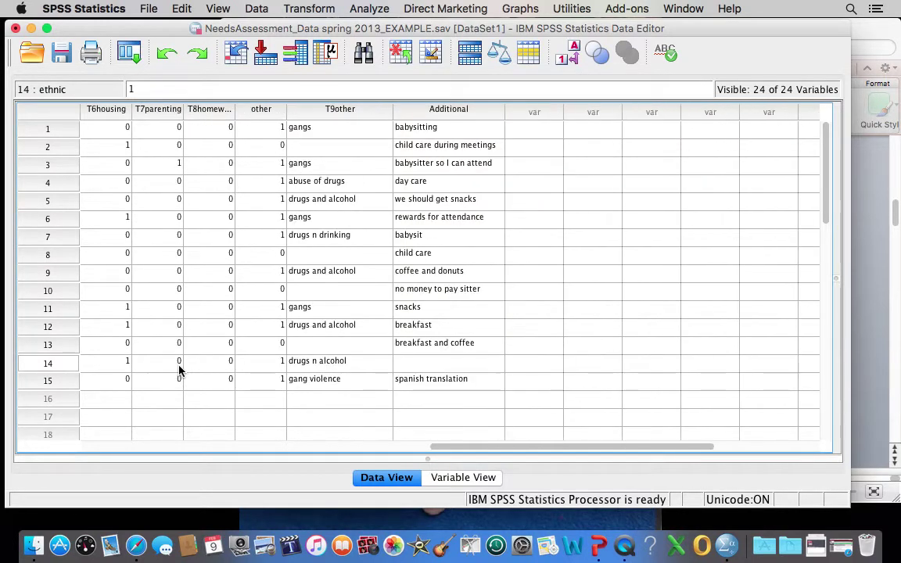
scroll(179, 371, right, 2)
scroll(180, 371, left, 3)
scroll(179, 371, left, 3)
scroll(179, 371, left, 3)
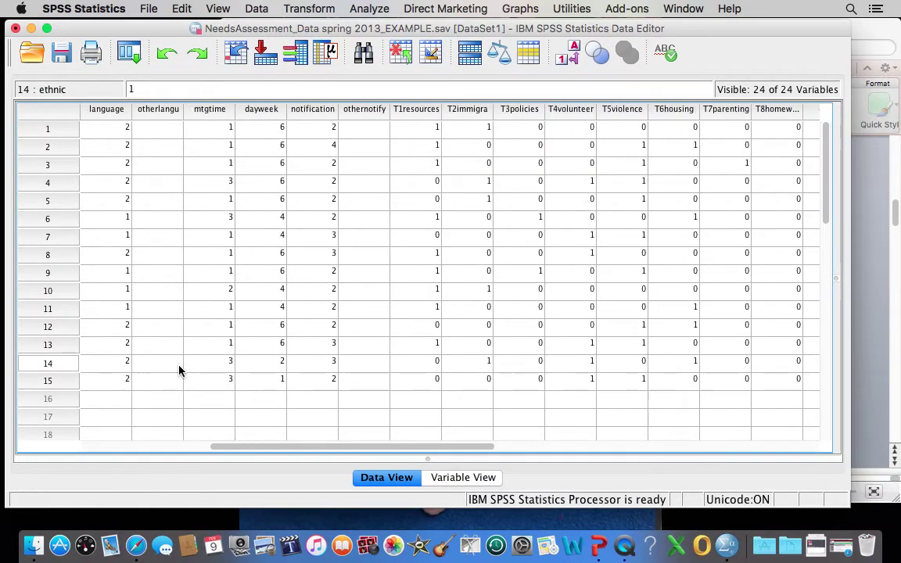
scroll(179, 370, left, 3)
scroll(180, 371, left, 1)
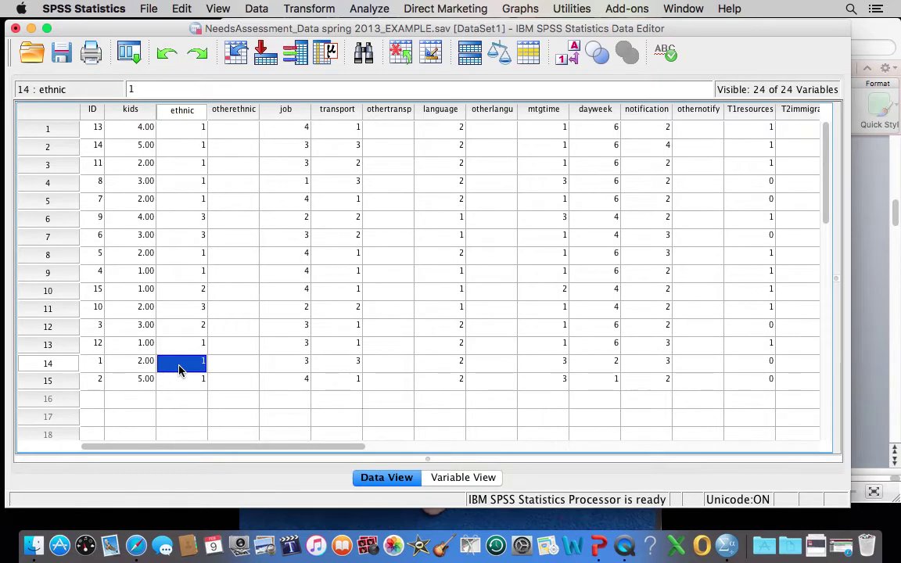
scroll(179, 371, right, 2)
scroll(179, 371, right, 3)
scroll(179, 371, right, 1)
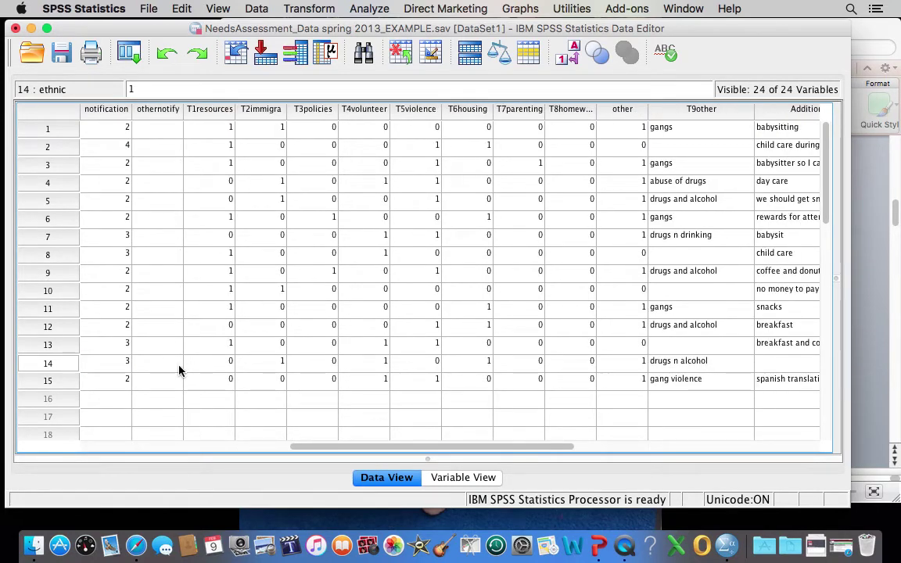
scroll(179, 371, left, 2)
scroll(180, 371, left, 3)
scroll(180, 371, left, 3)
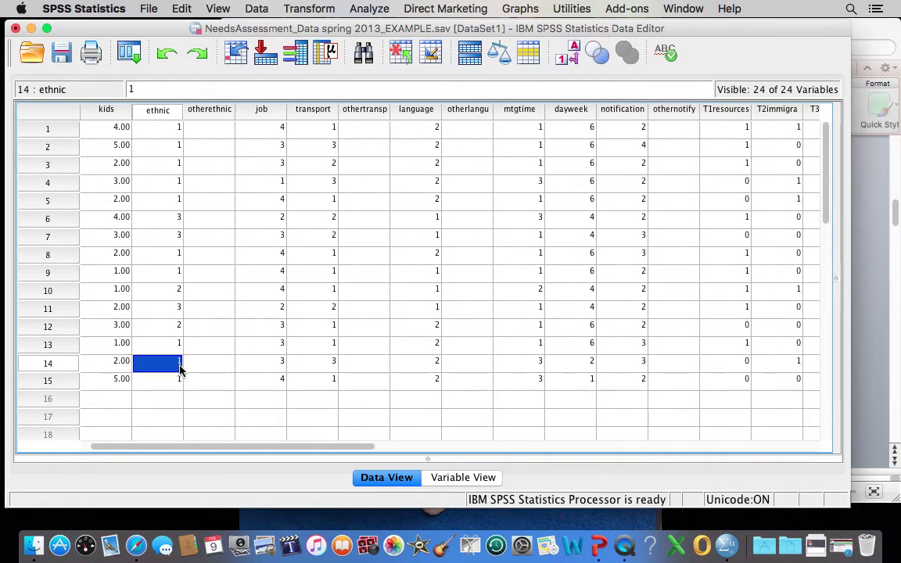
click(601, 554)
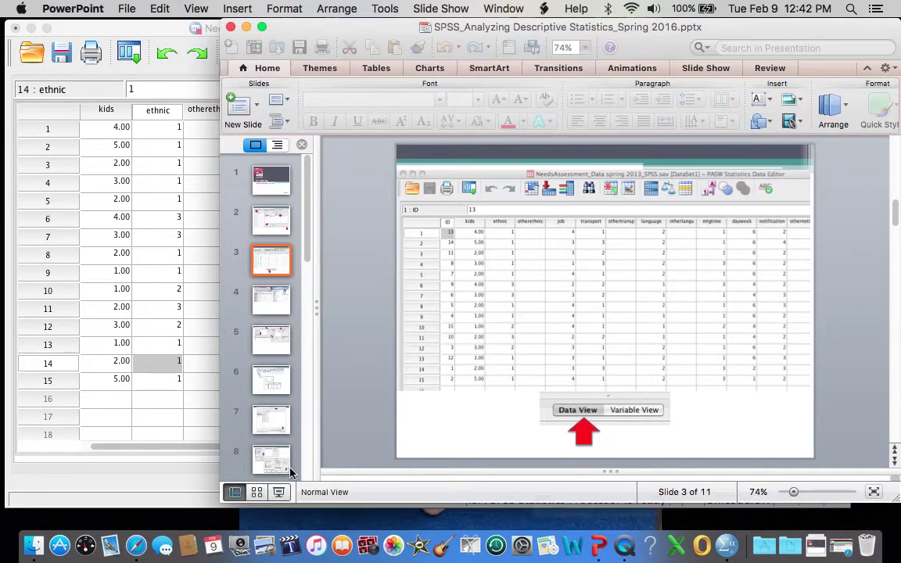
click(284, 495)
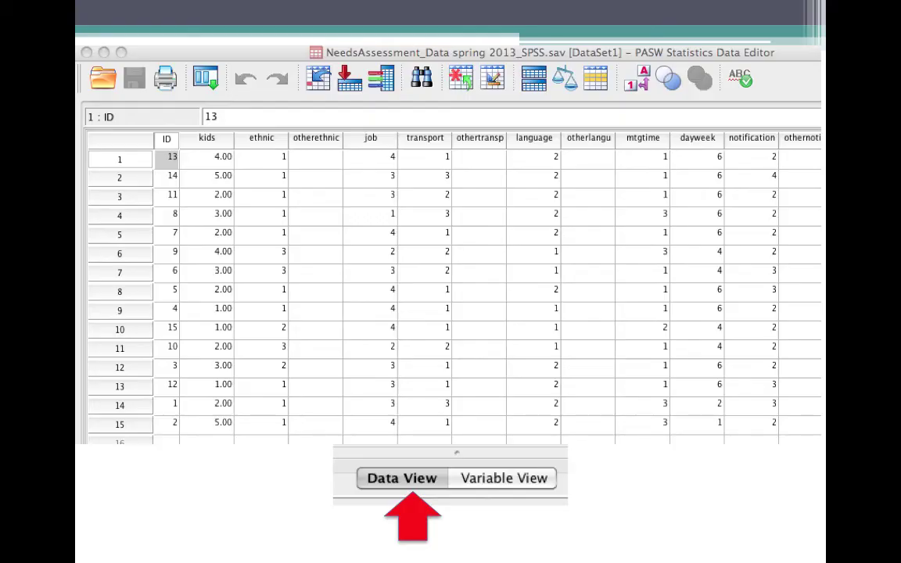
- Advance the slideshow to the Frequencies: Statistics slide for No. of children
key(Right)
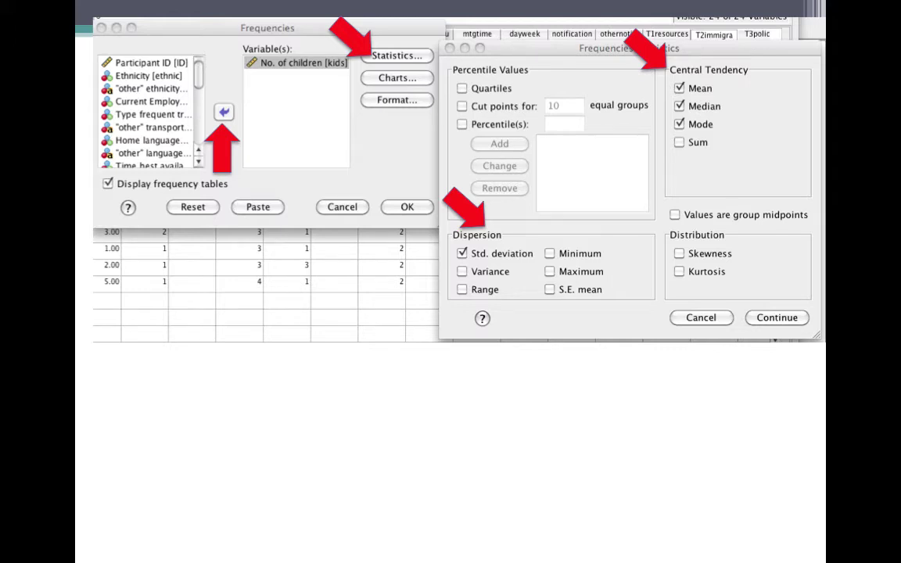
right_click(385, 443)
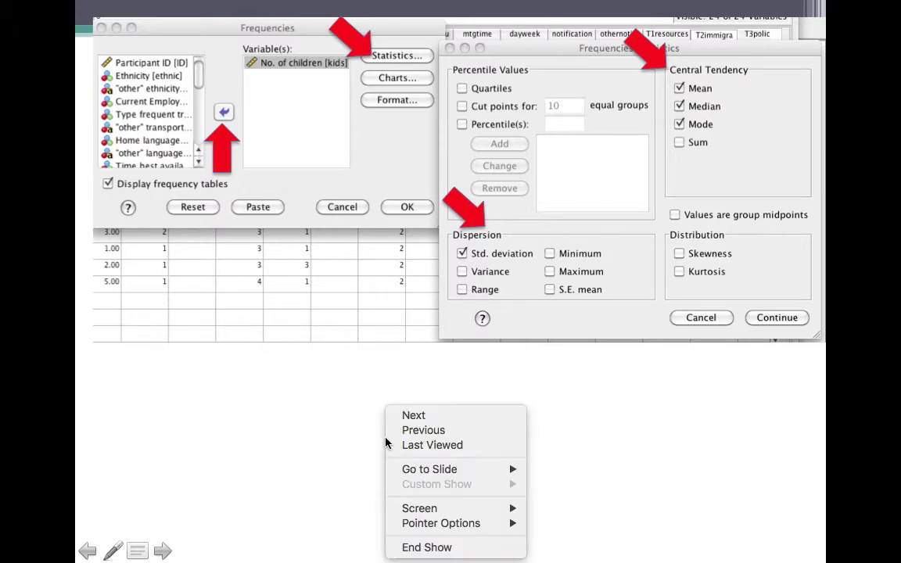
- End the slideshow and open Analyze > Descriptive Statistics > Frequencies on the data file
click(441, 547)
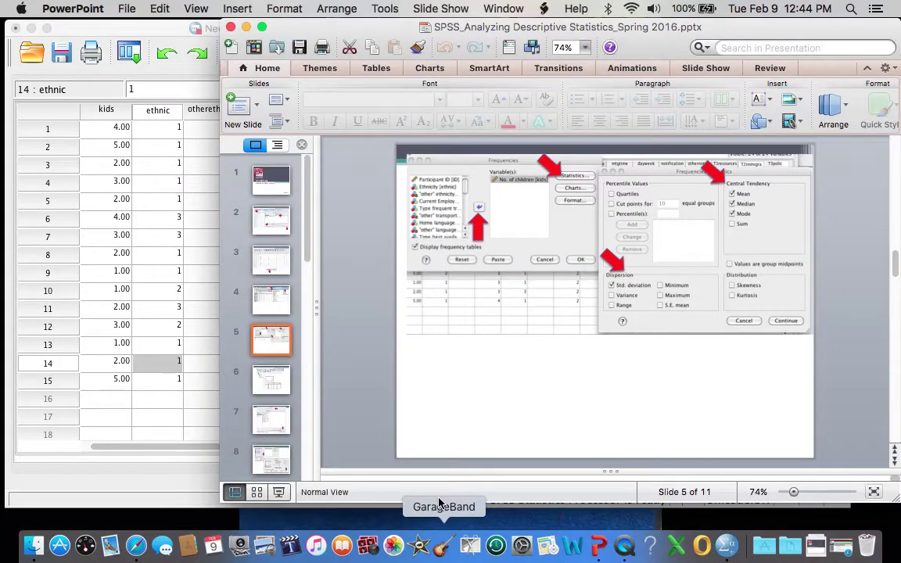
click(160, 130)
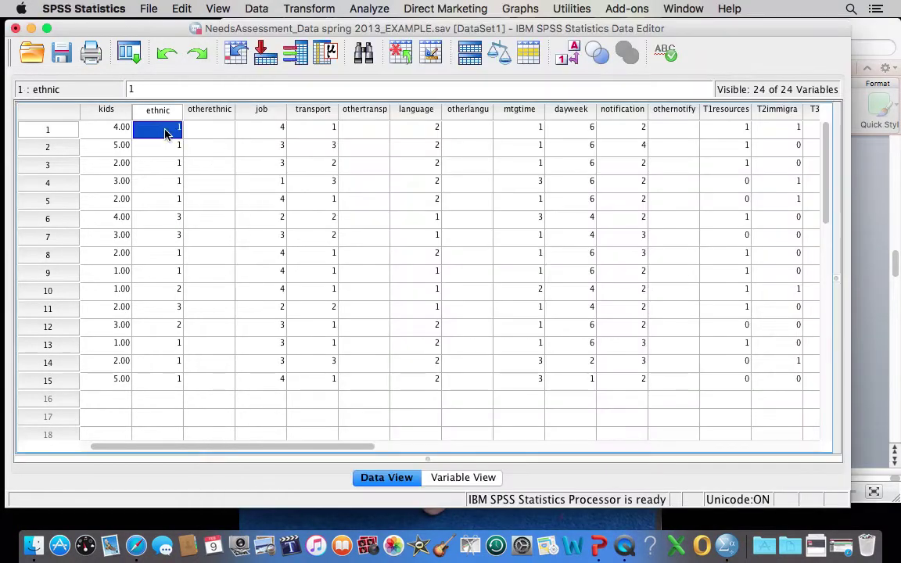
click(369, 9)
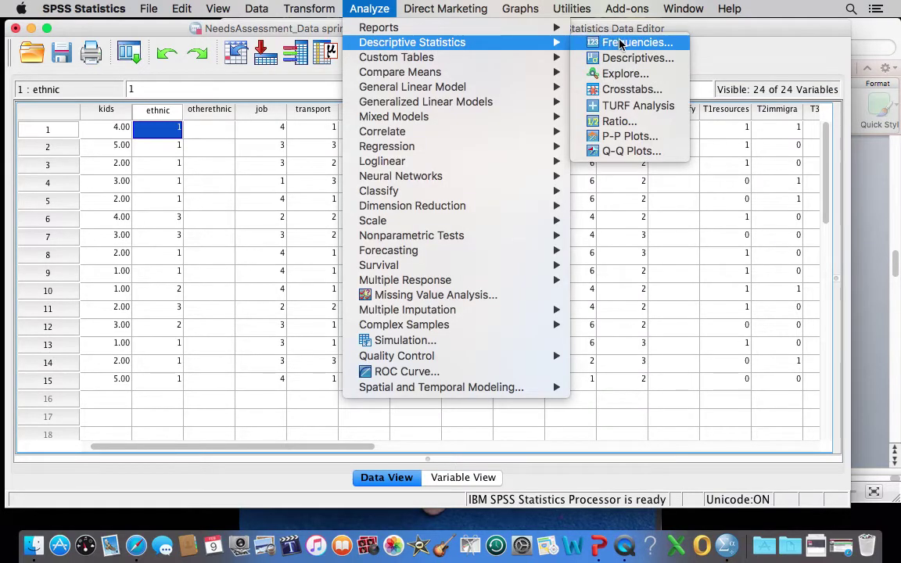
click(620, 43)
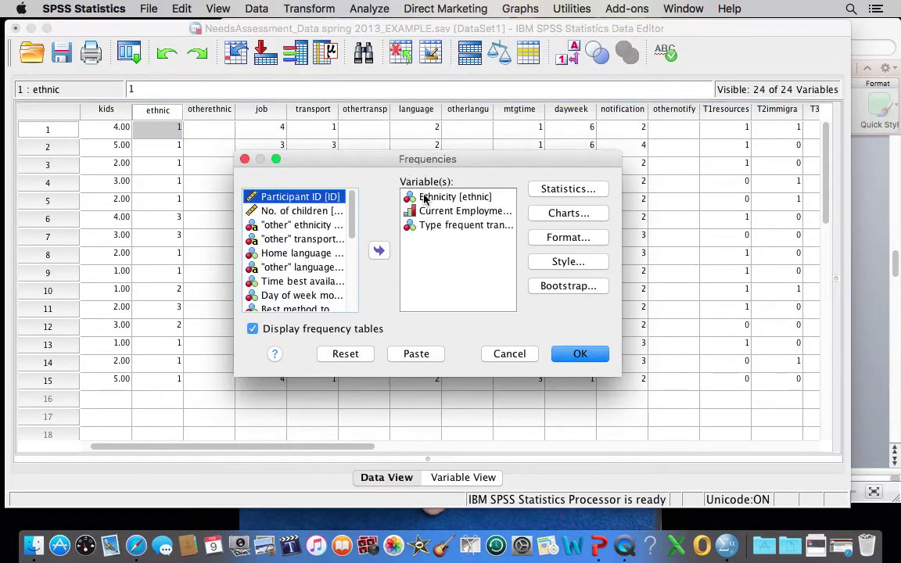
- Remove Ethnicity, employment and transport type, and add No. of children to Variable(s)
click(454, 196)
click(379, 251)
click(422, 196)
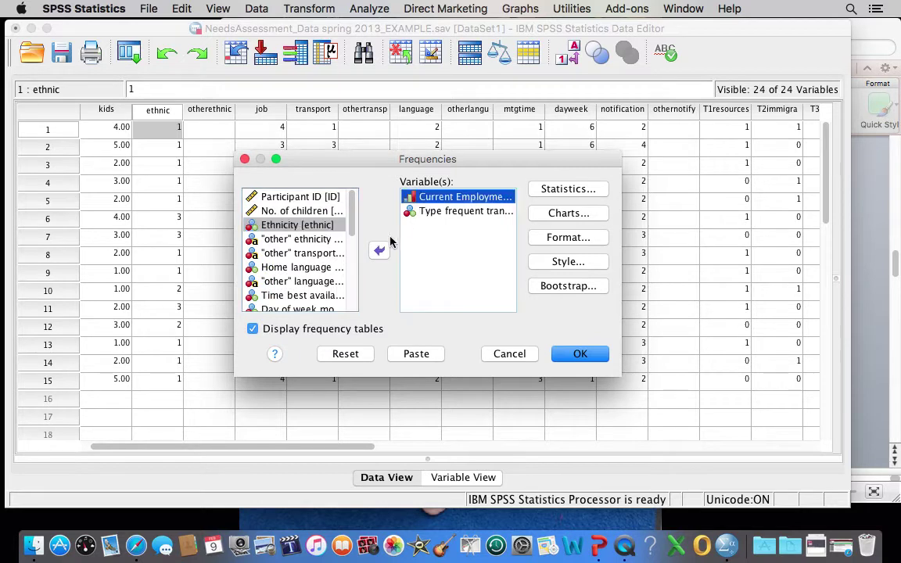
click(379, 251)
click(424, 199)
click(379, 251)
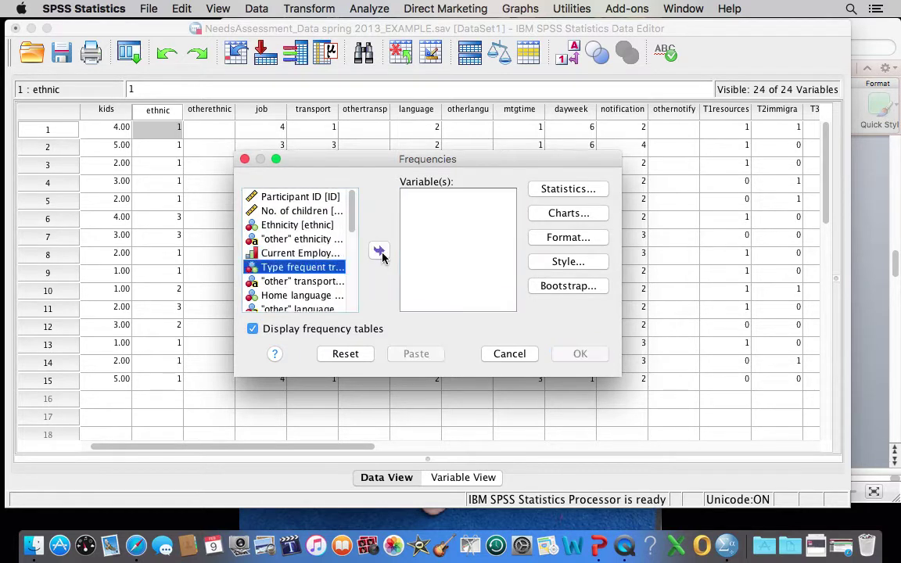
click(288, 212)
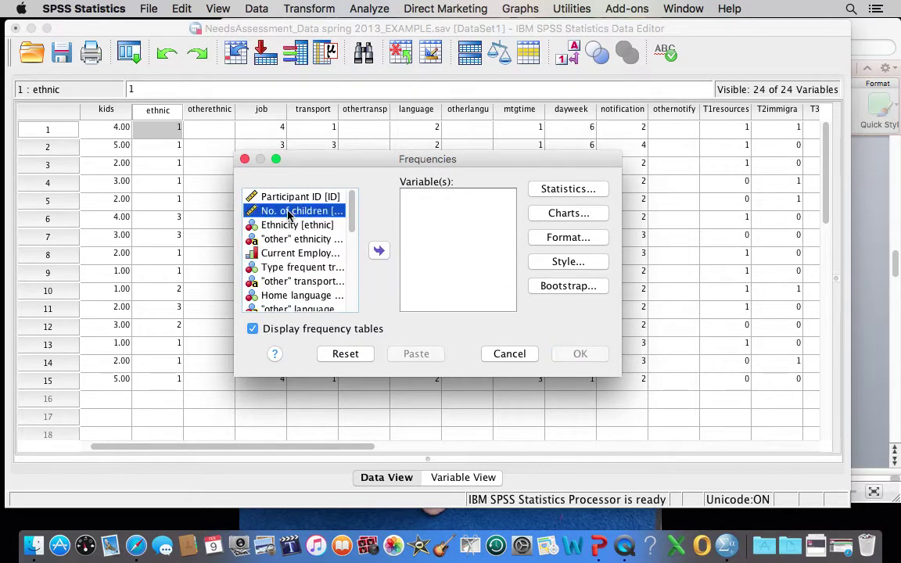
click(379, 251)
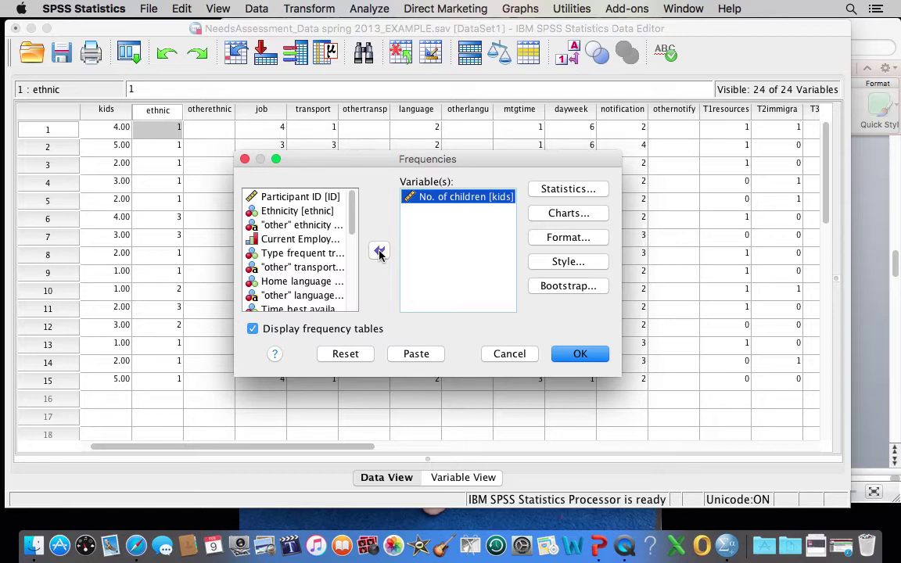
- Request Mean, Median, Mode and Std. deviation for No. of children and run Frequencies
click(568, 189)
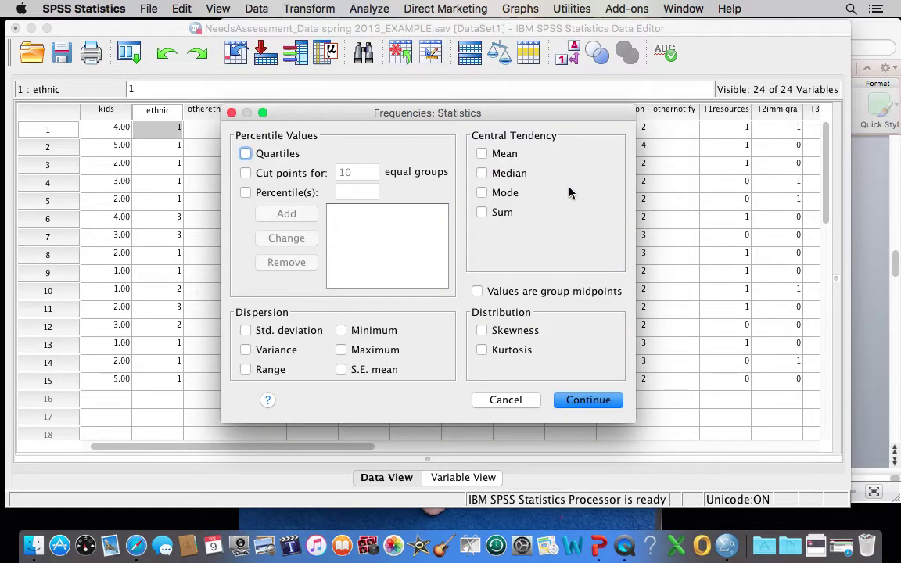
click(482, 154)
click(482, 173)
click(482, 194)
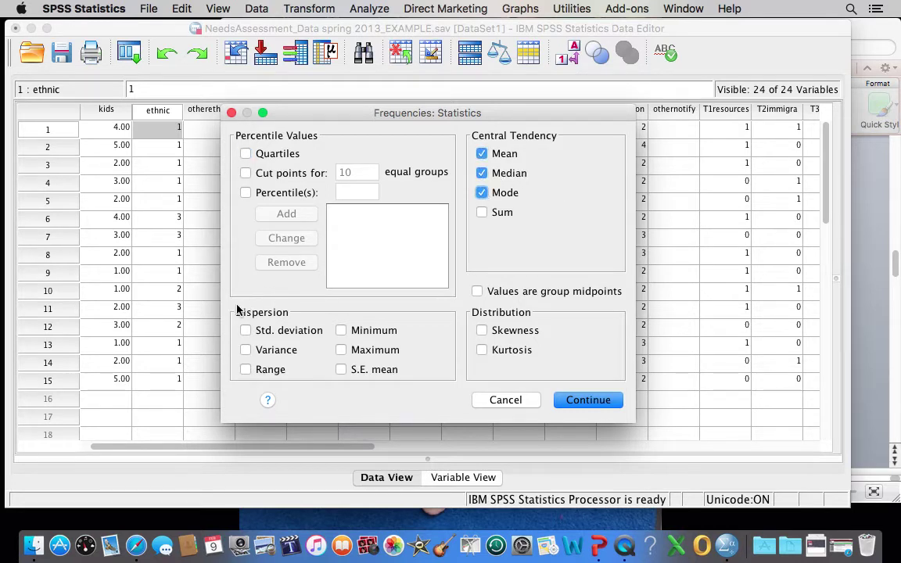
click(246, 331)
click(246, 331)
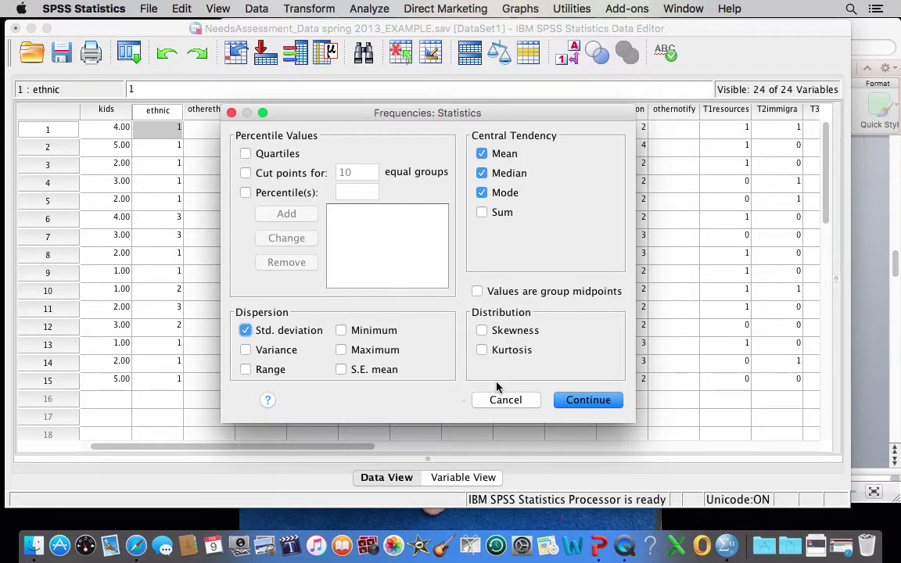
click(579, 401)
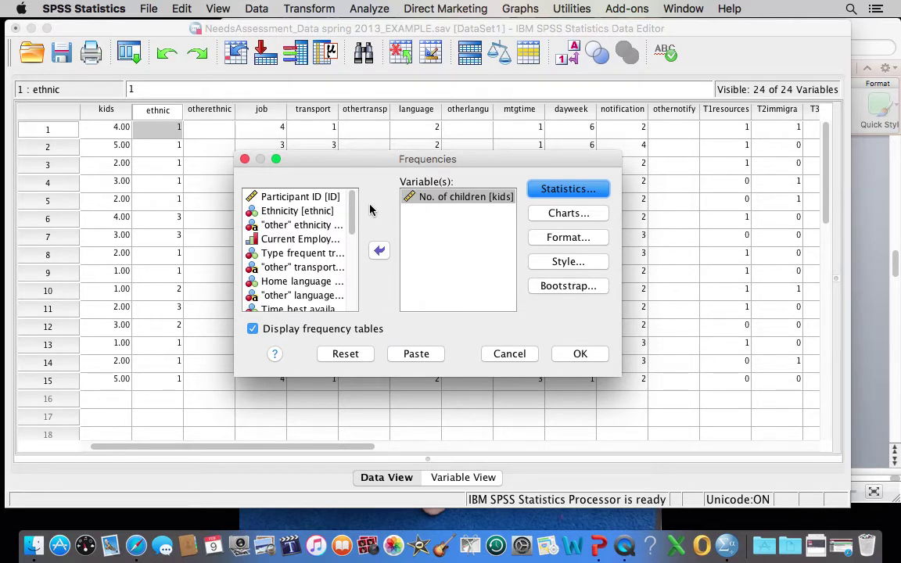
click(581, 355)
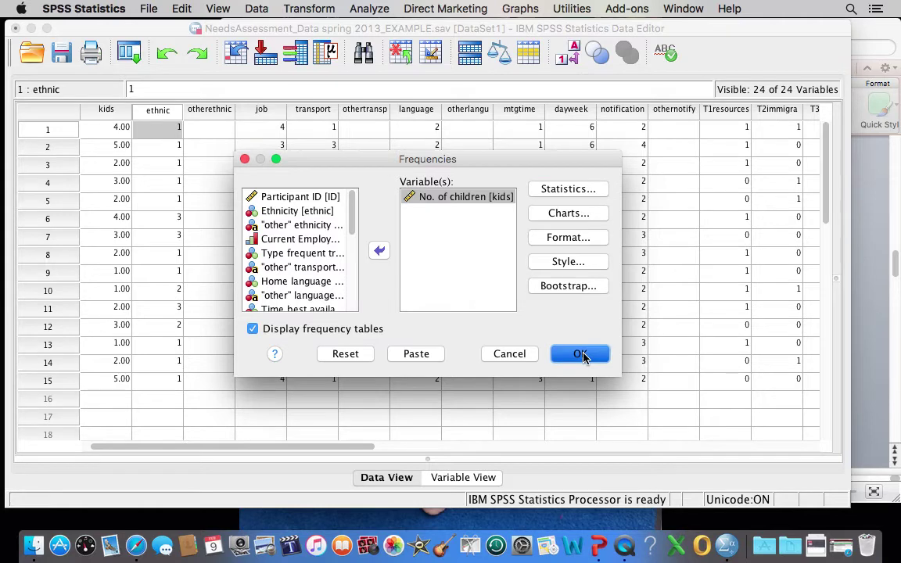
- Review the No. of children output (mean 2.6667, median 2.0000, mode 2.00, SD 1.34519) against the slides
click(580, 354)
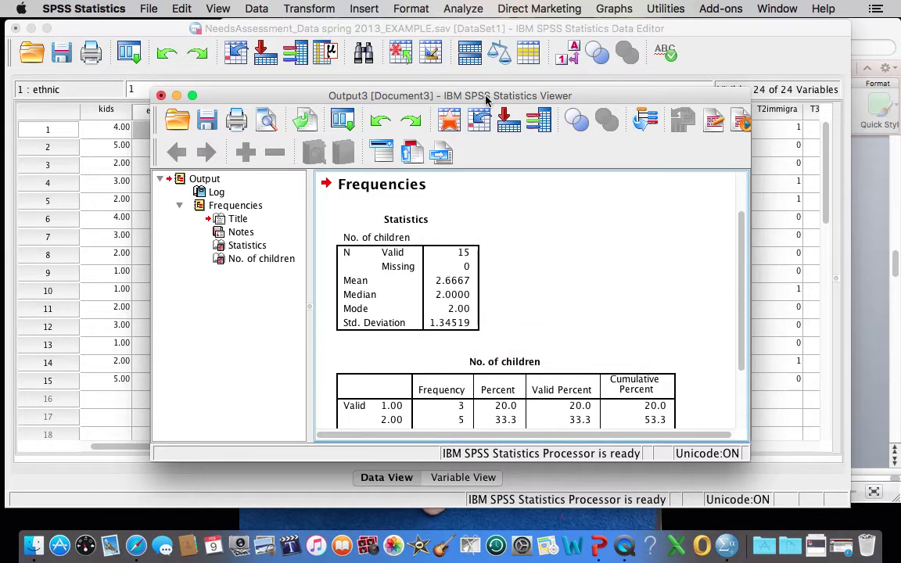
drag(486, 100, 458, 31)
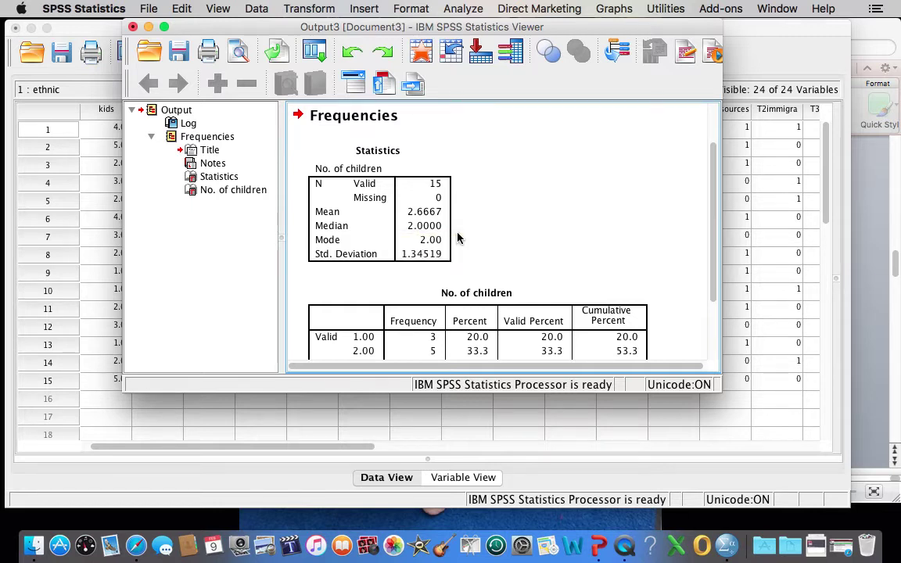
scroll(477, 250, down, 3)
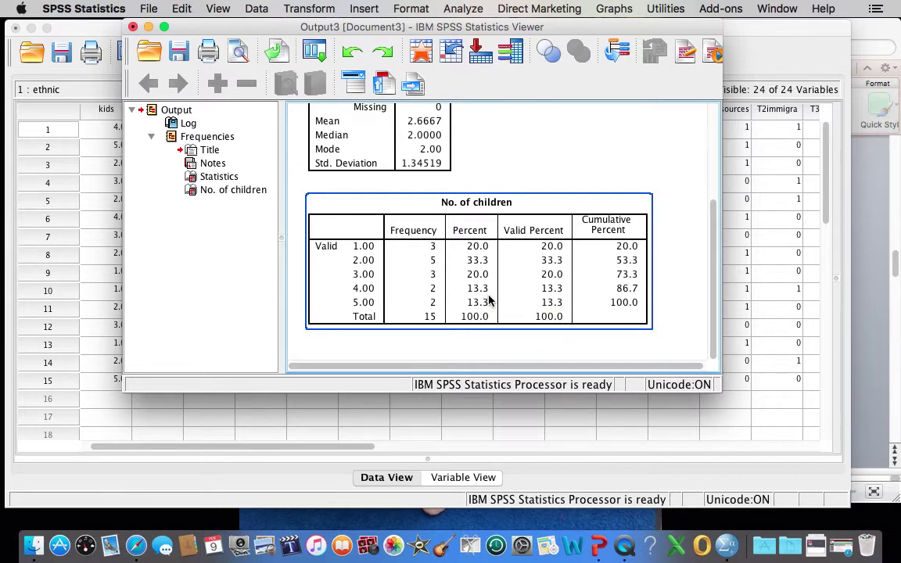
scroll(474, 258, up, 5)
scroll(475, 262, down, 3)
click(374, 222)
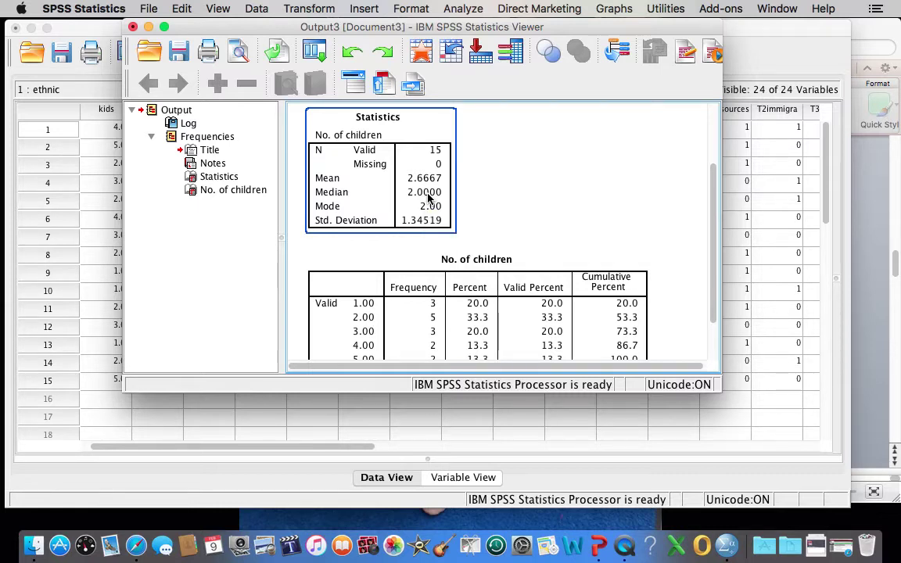
click(458, 246)
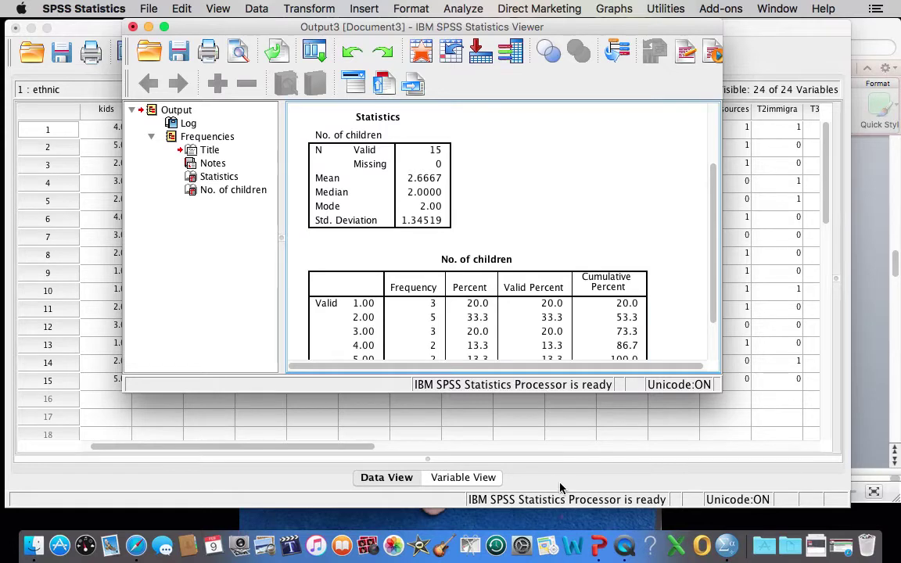
click(598, 548)
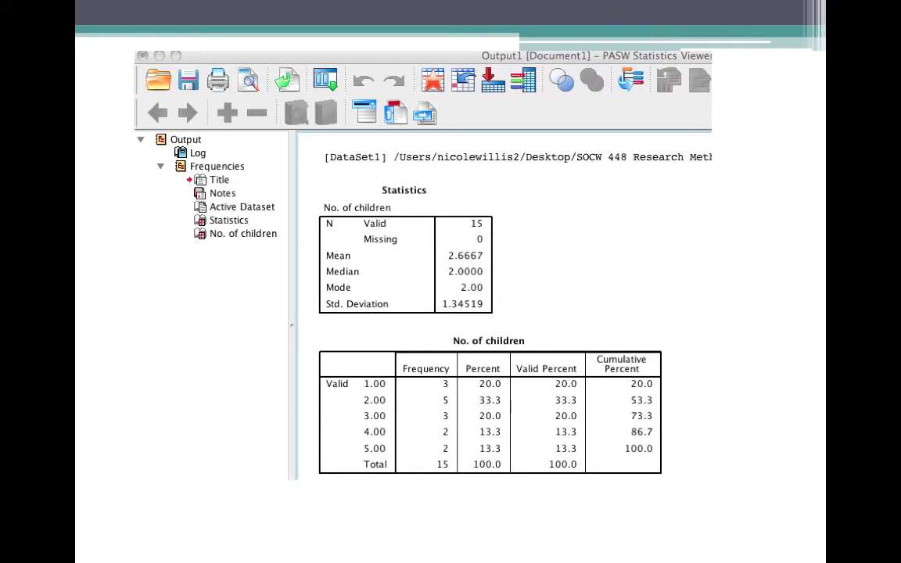
- Advance the slides to the 'Save Output As' slide for saving a Viewer .spv file
click(460, 365)
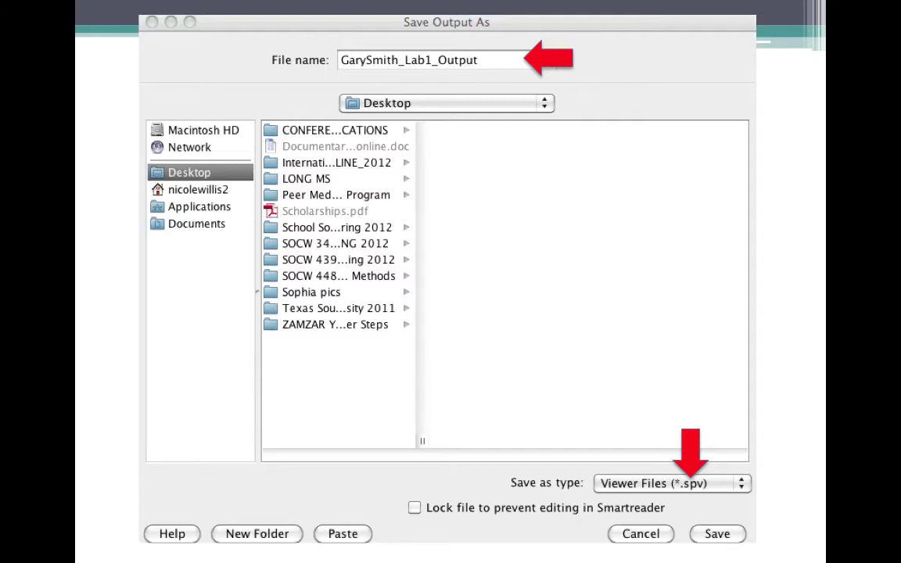
mouse_move(125, 552)
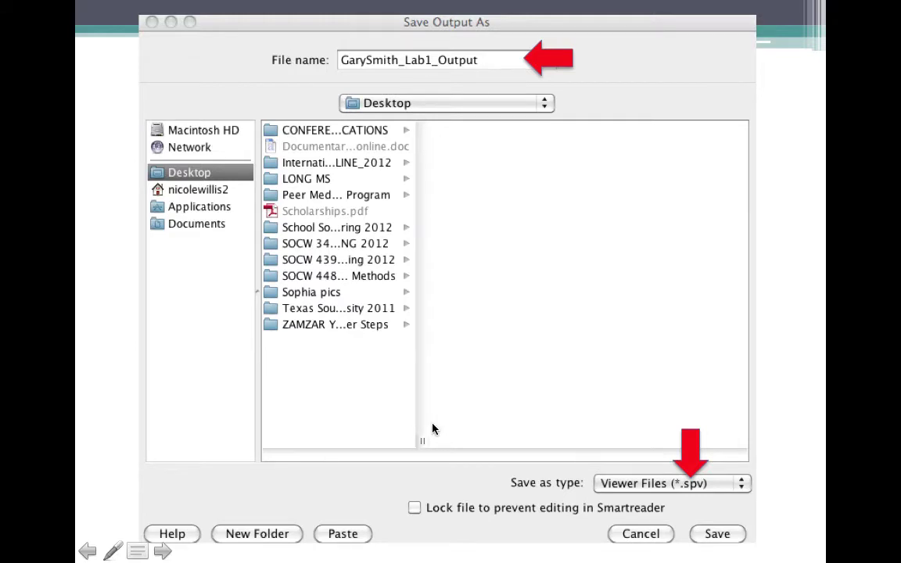
right_click(433, 428)
- End the slideshow, bring the SPSS output viewer forward and start a Frequencies analysis
click(483, 549)
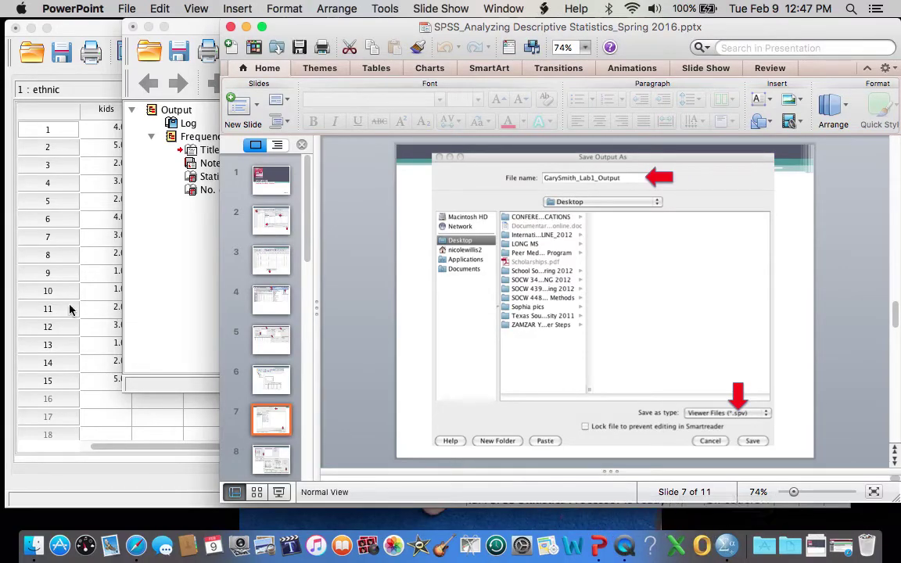
click(166, 264)
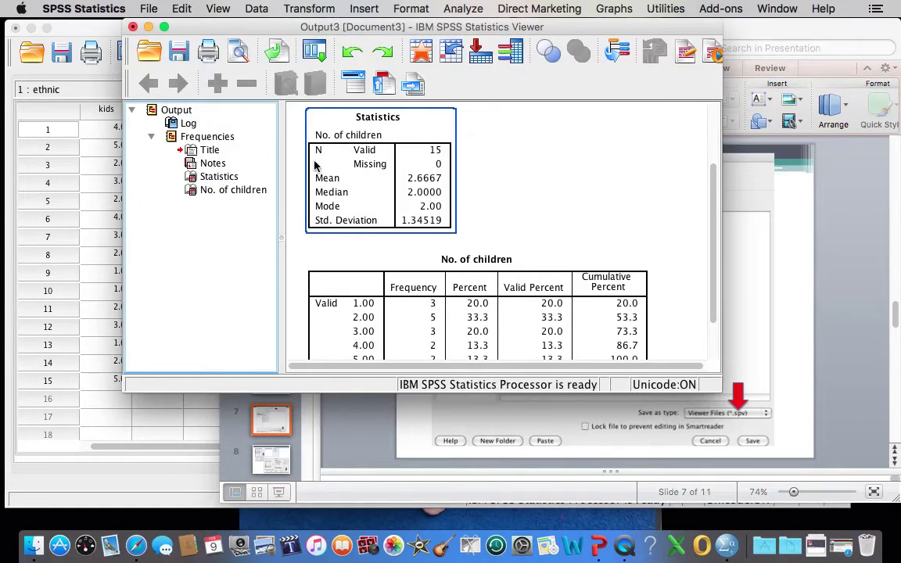
click(462, 117)
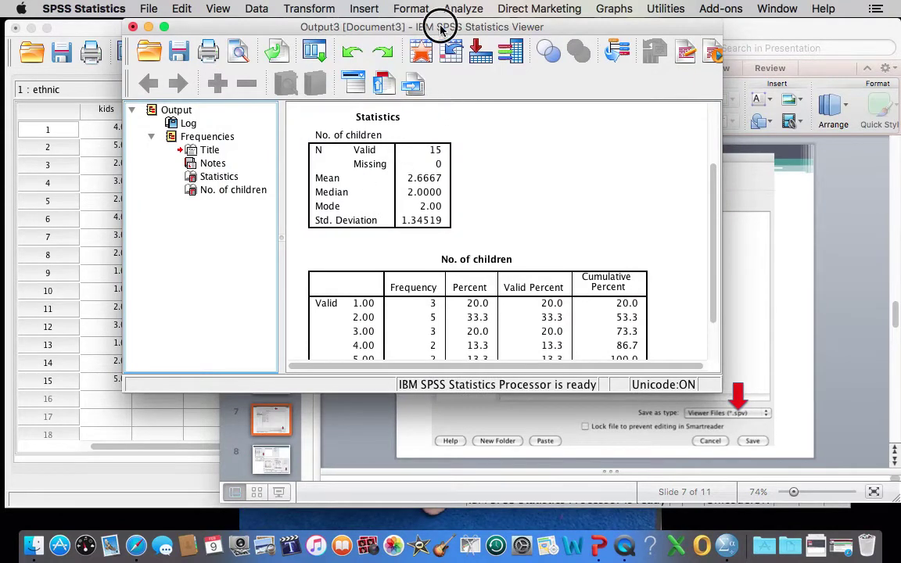
drag(440, 29, 406, 71)
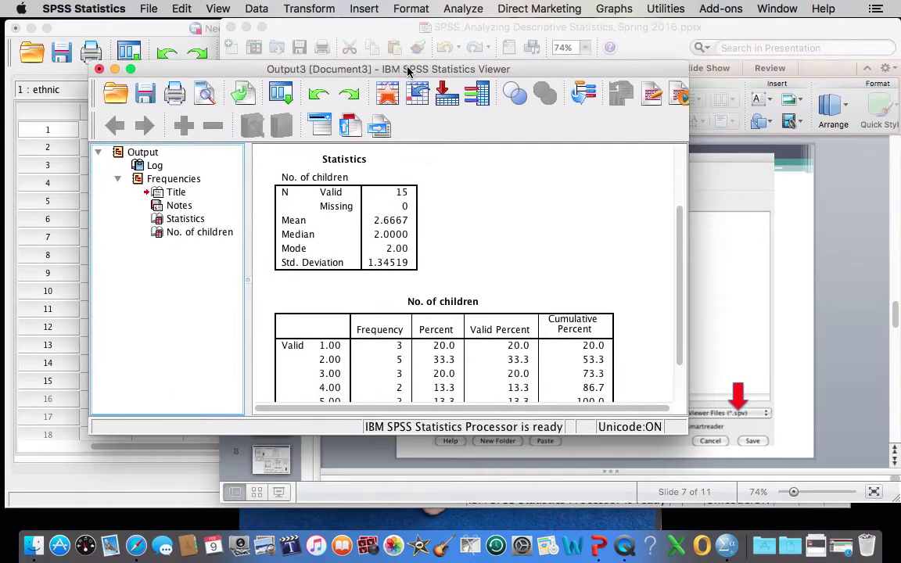
click(461, 9)
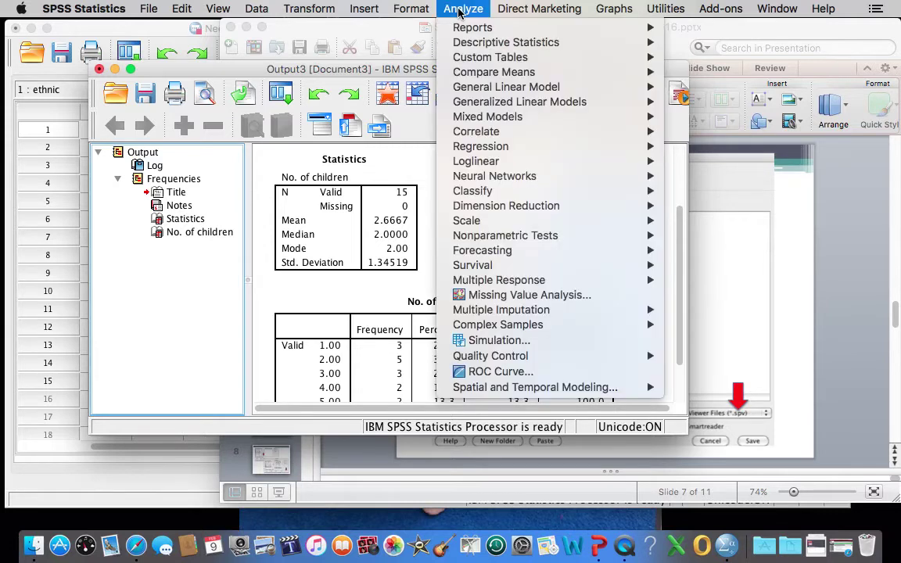
mouse_move(506, 42)
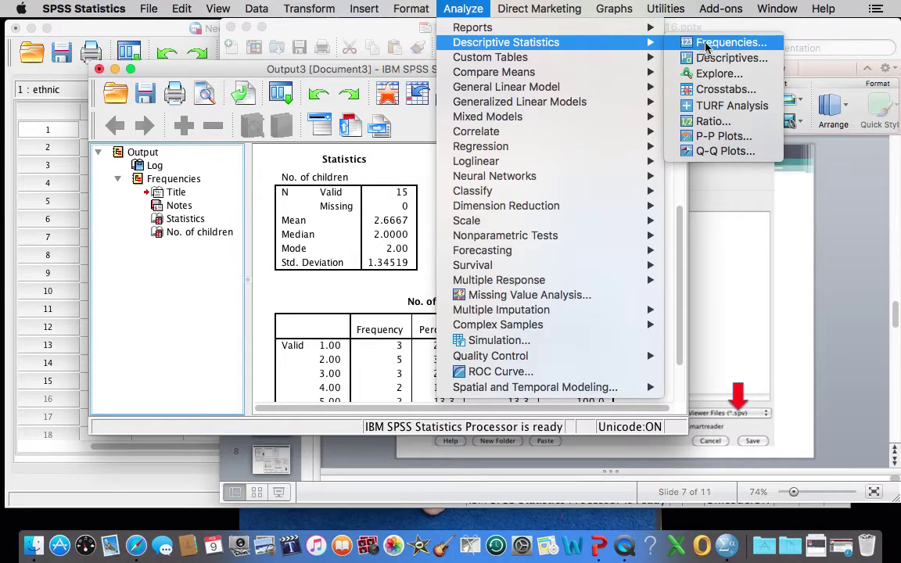
click(730, 46)
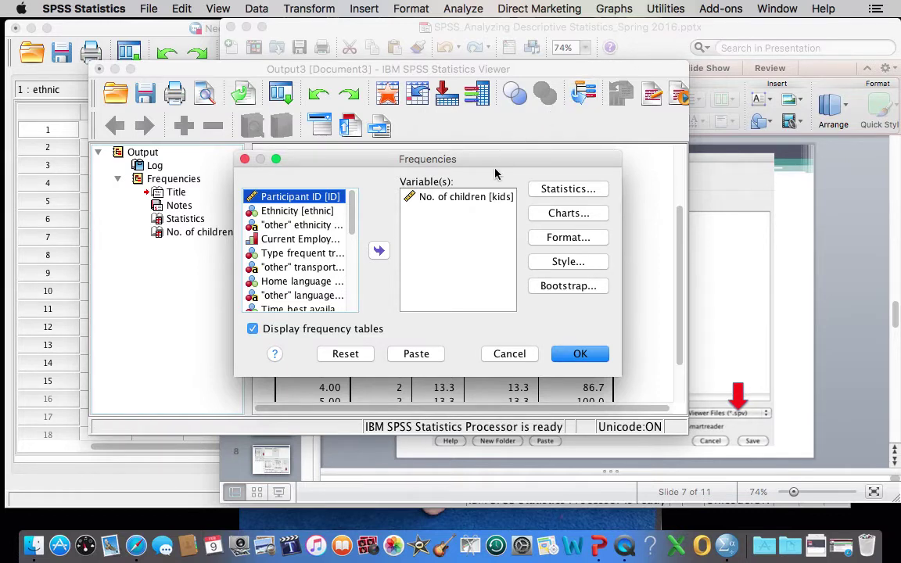
- Replace No. of children with Ethnicity, current employment, frequent transport type and home language
click(456, 201)
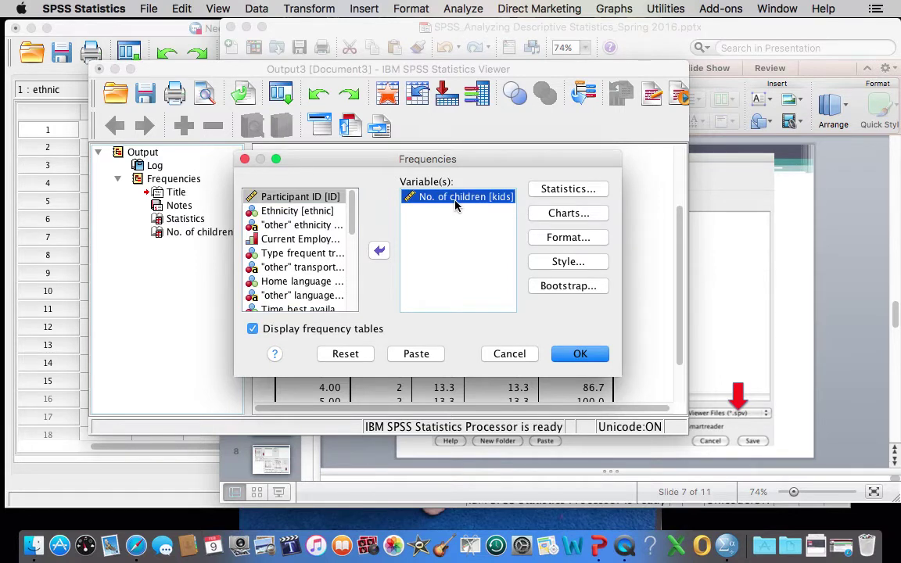
click(381, 250)
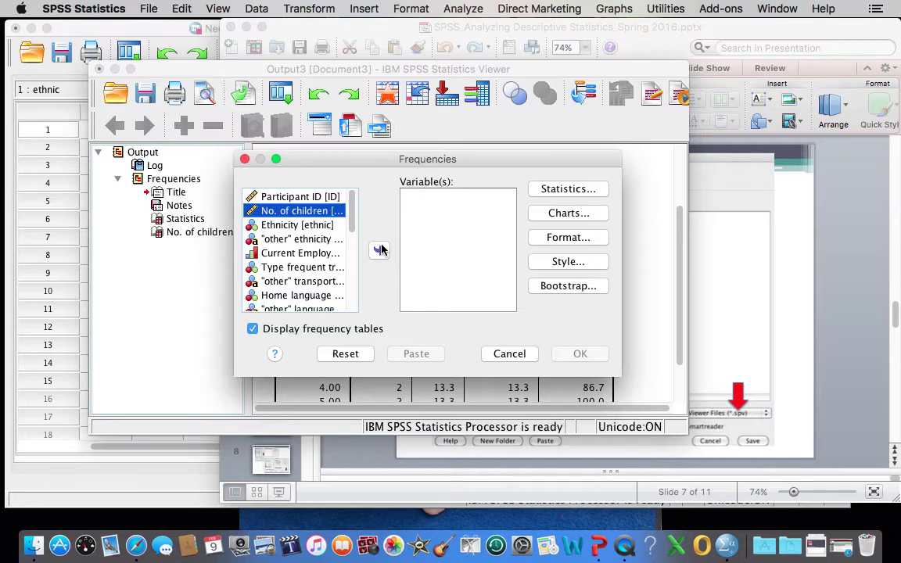
click(294, 226)
click(295, 226)
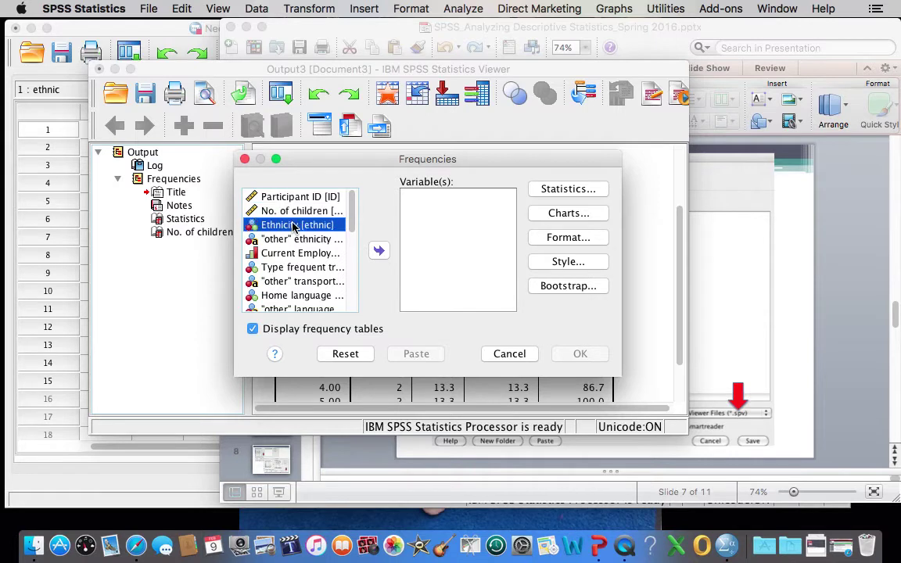
click(381, 252)
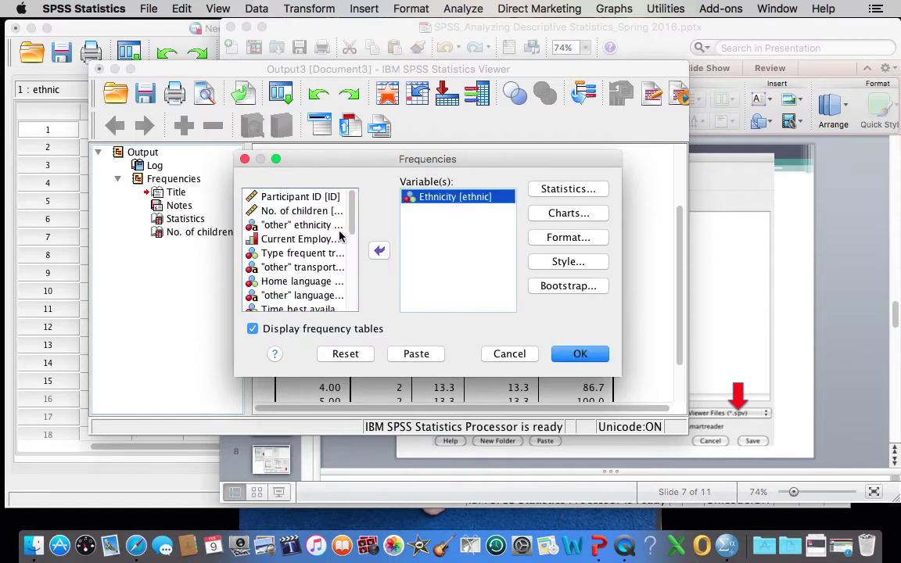
click(297, 240)
click(380, 251)
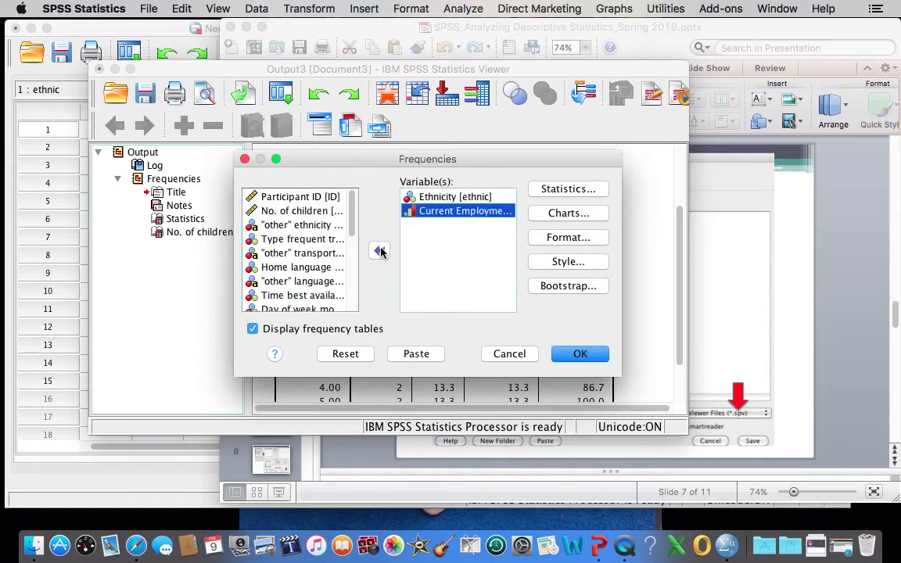
click(311, 241)
click(380, 251)
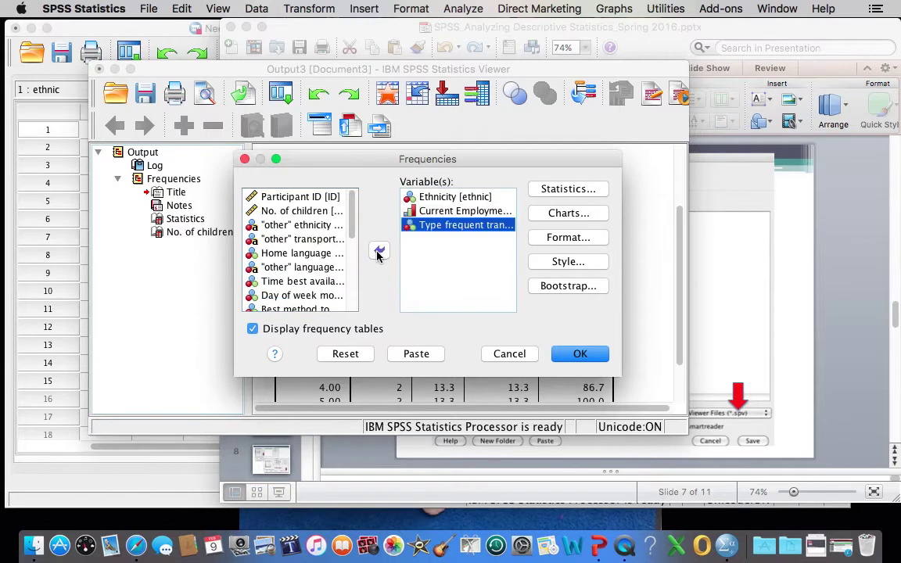
click(307, 257)
click(378, 252)
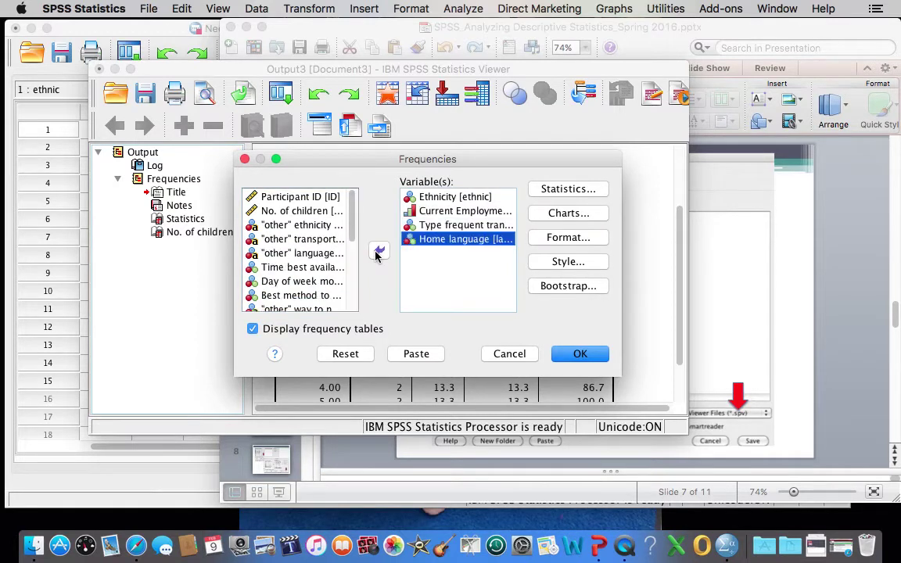
- Add best meeting time, day of week, notification method and Topics of Interest variables
click(305, 268)
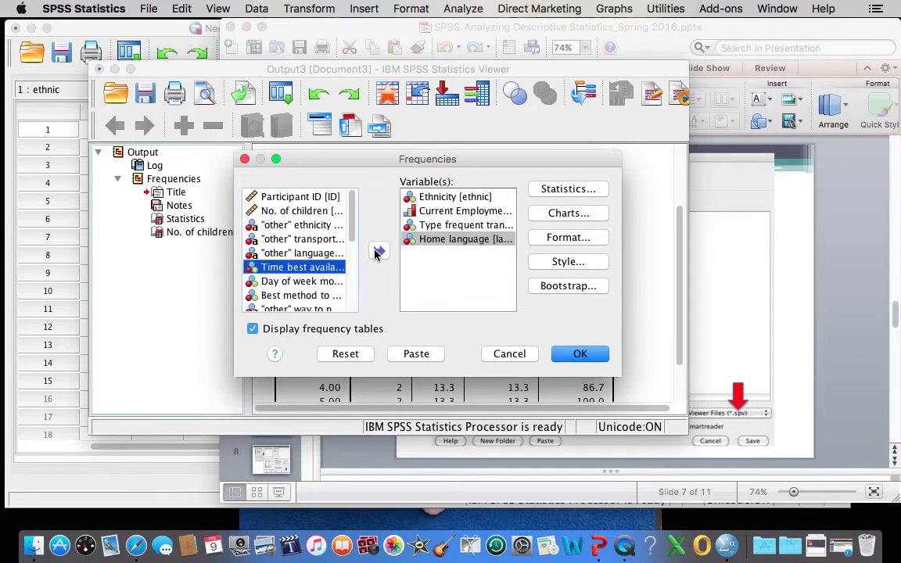
click(377, 252)
click(276, 267)
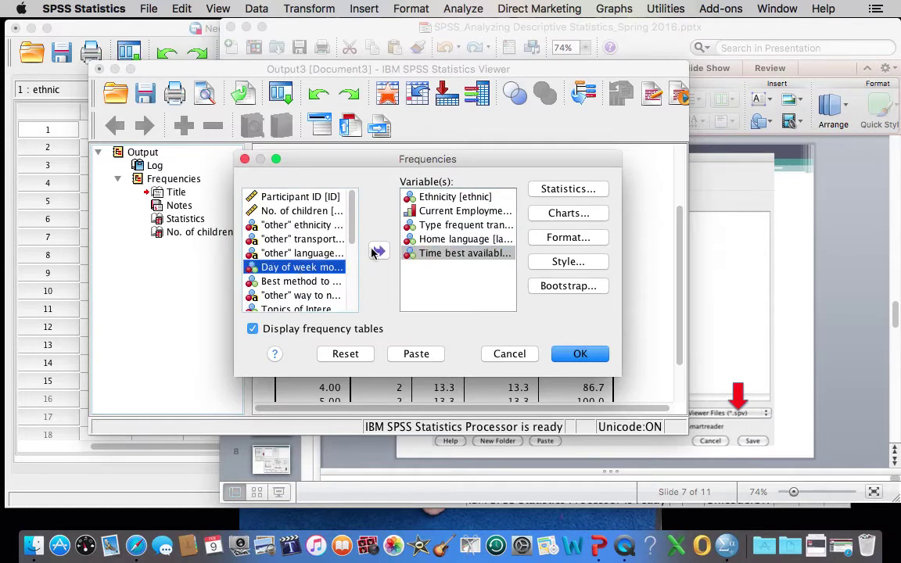
click(377, 251)
click(296, 267)
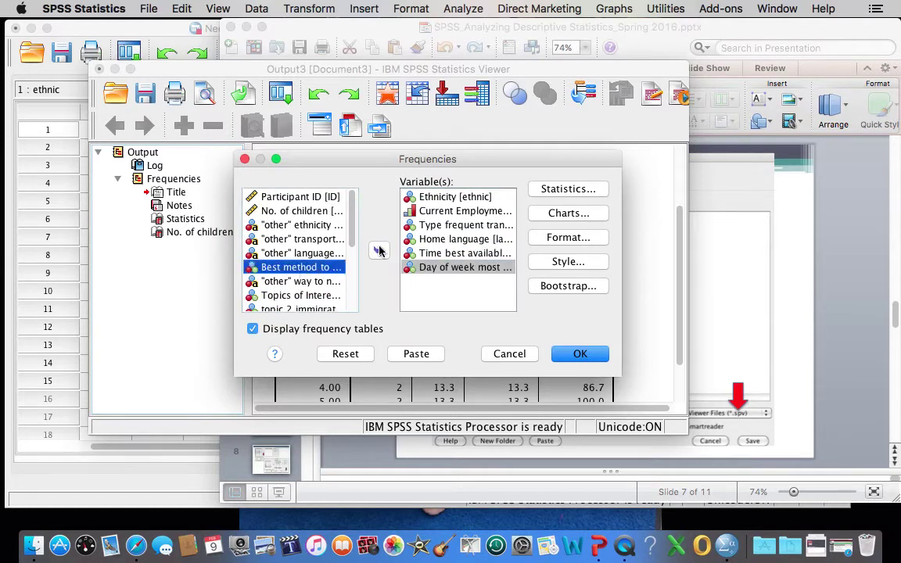
click(379, 250)
click(301, 281)
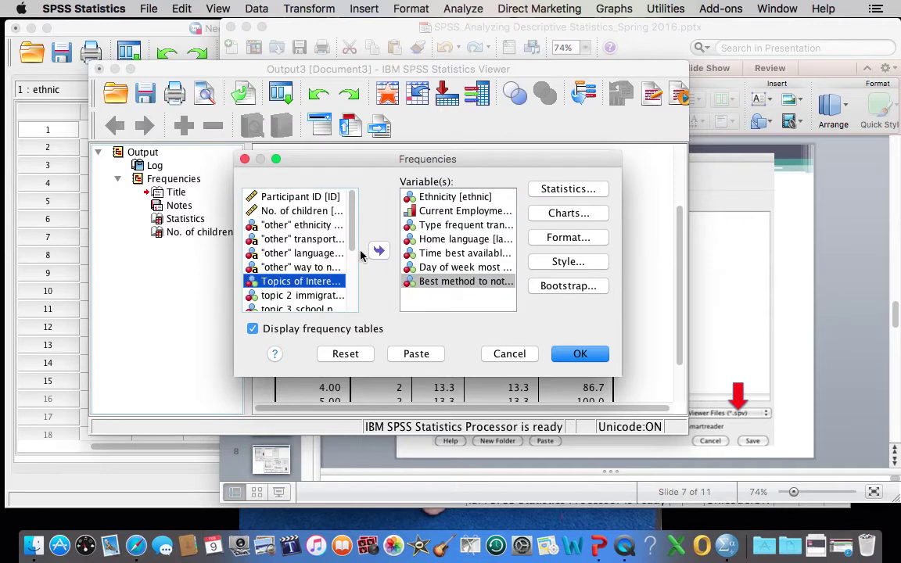
click(378, 252)
- Add the immigration, school, volunteering and neighborhood topic variables
click(288, 282)
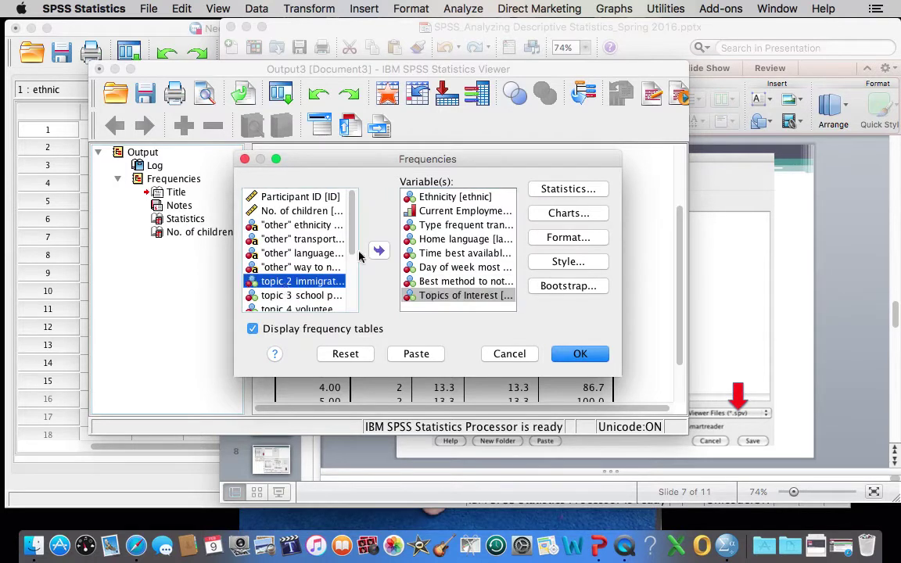
click(378, 250)
click(286, 282)
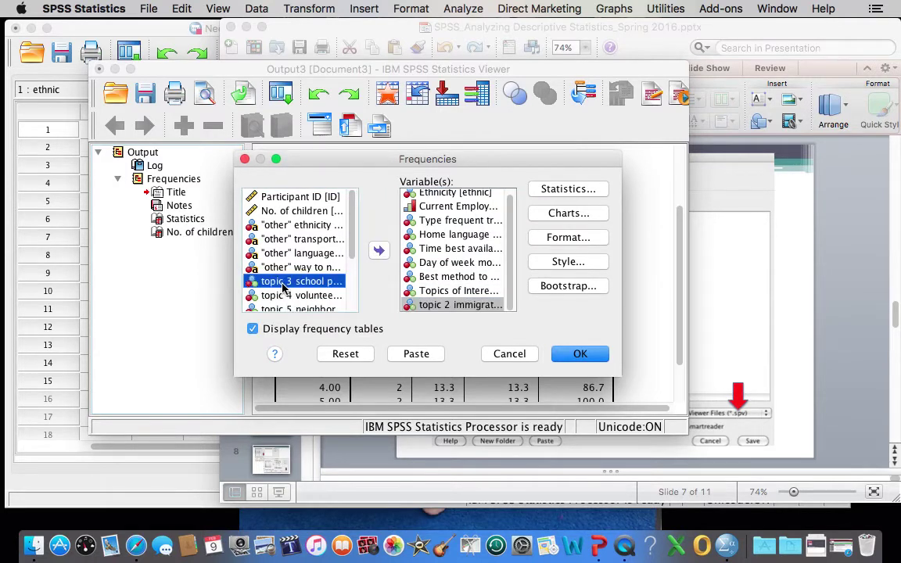
click(380, 251)
click(294, 281)
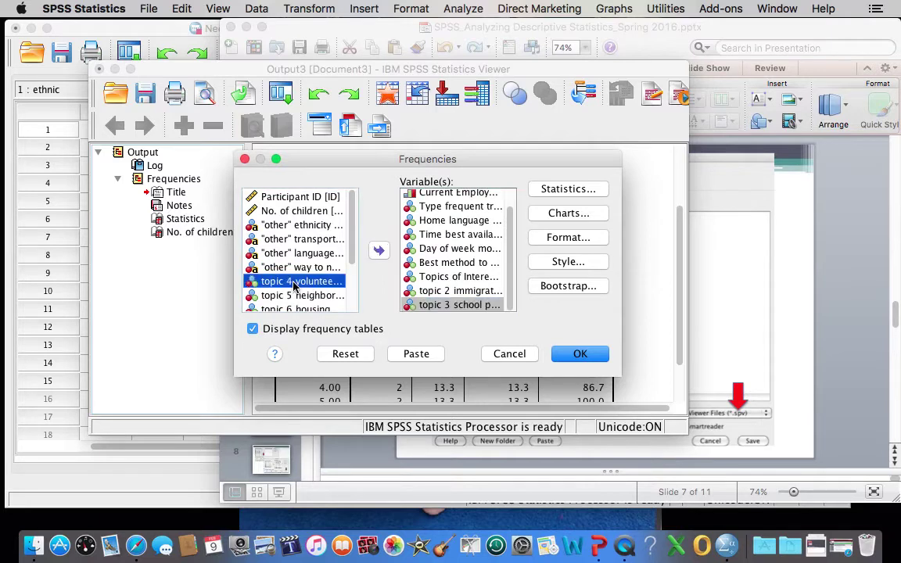
click(378, 250)
click(302, 283)
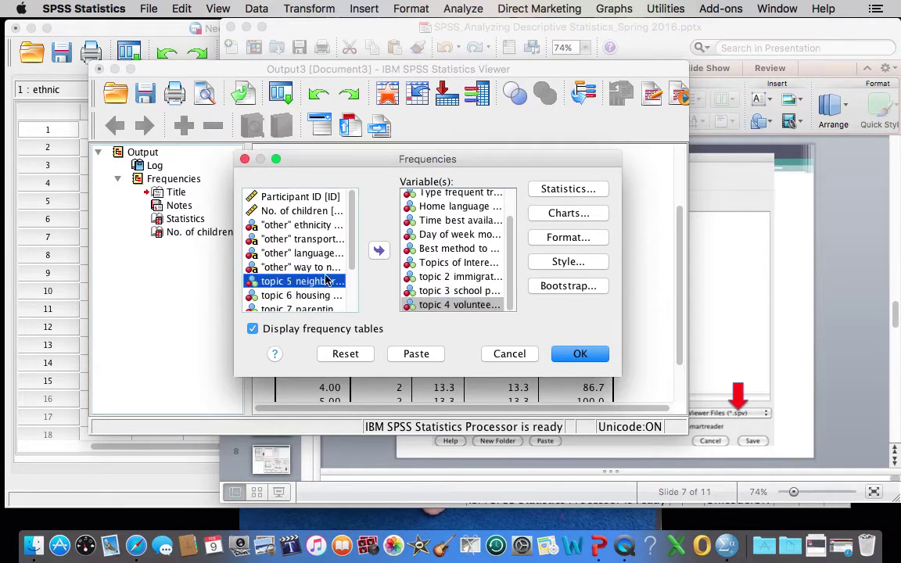
click(378, 250)
- Add the topic 6 housing, parenting, homework and topic 9 other variables
click(307, 283)
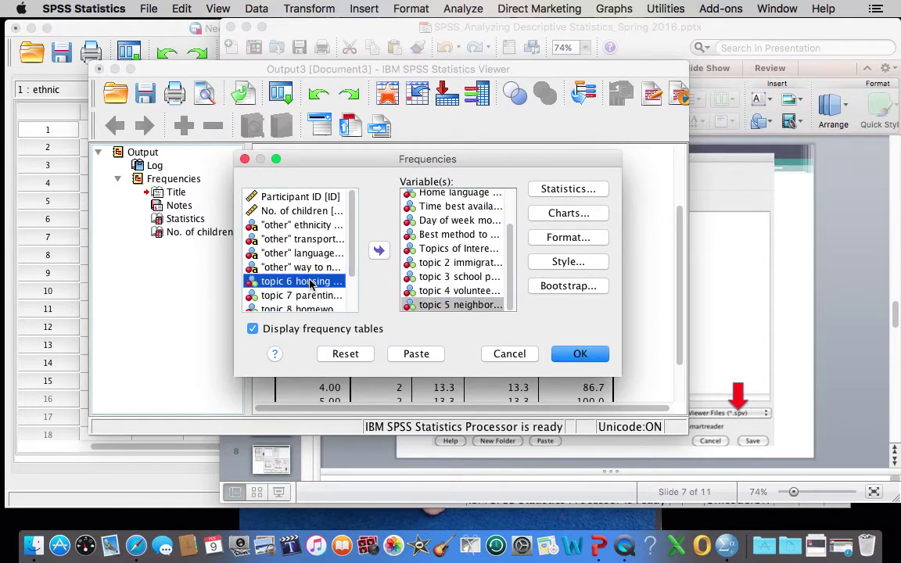
click(379, 250)
click(297, 283)
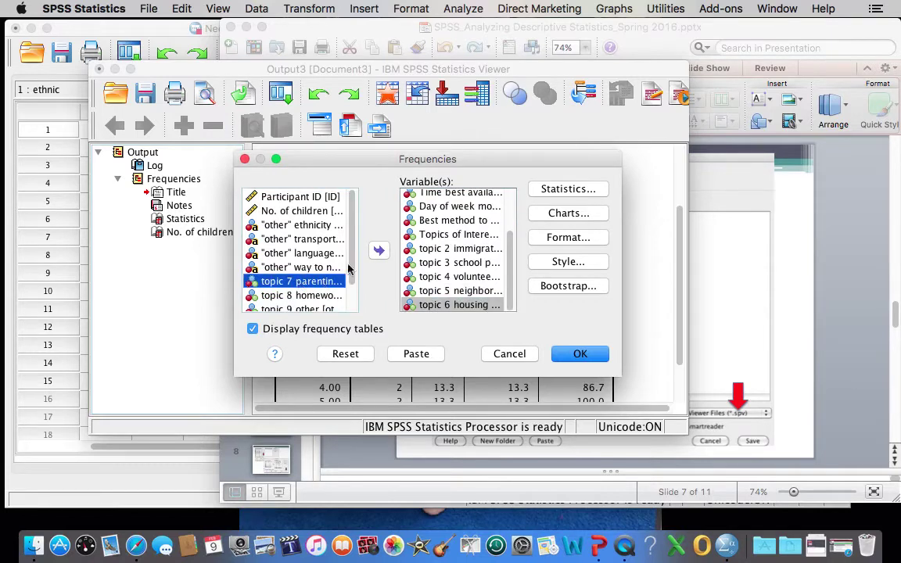
click(379, 250)
click(297, 284)
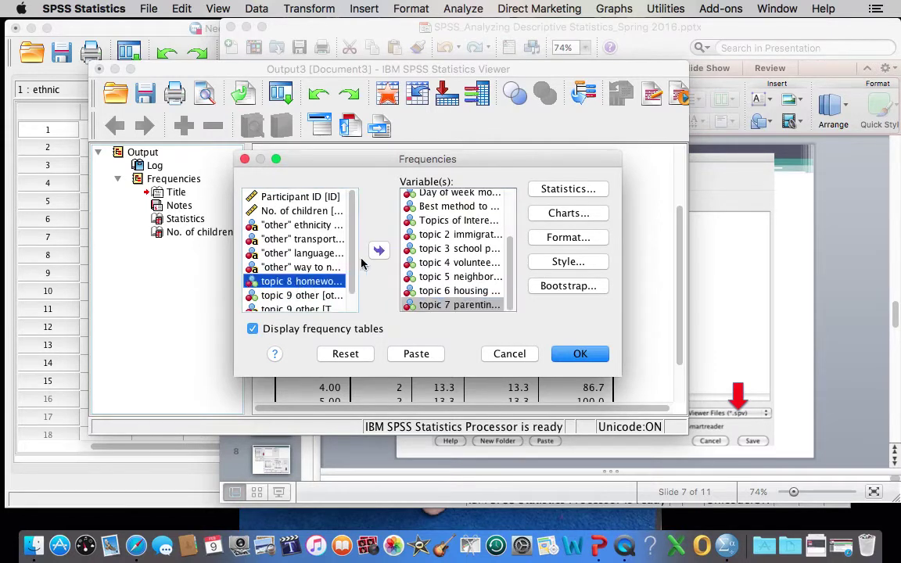
click(379, 251)
click(298, 282)
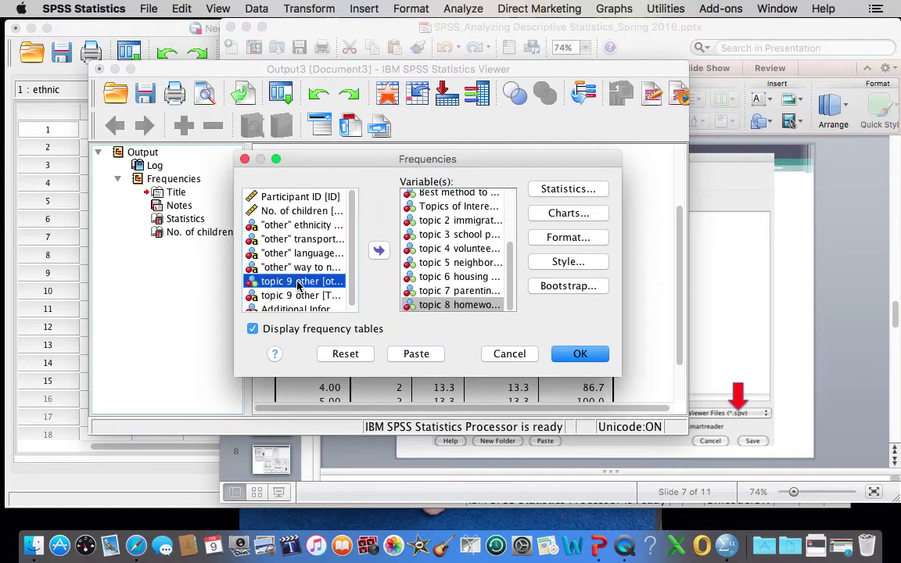
click(379, 251)
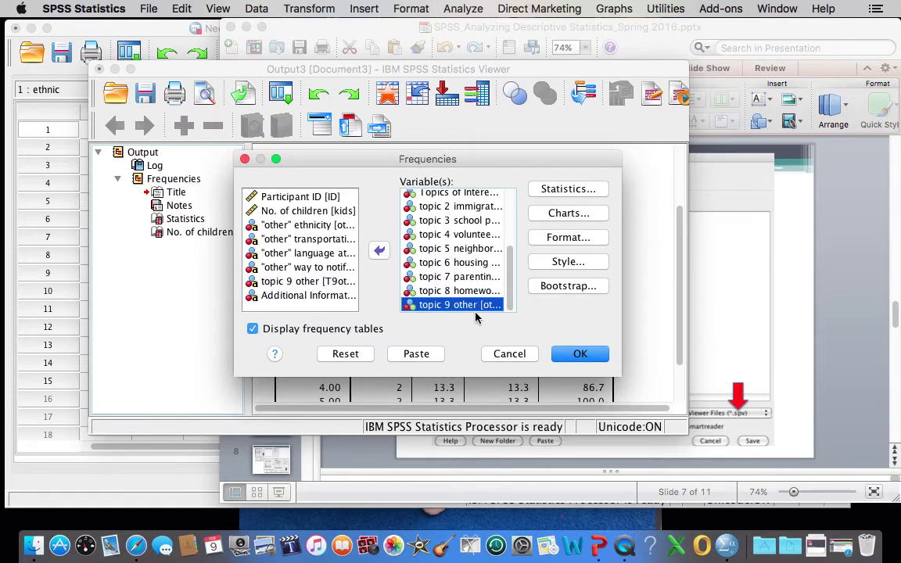
click(562, 191)
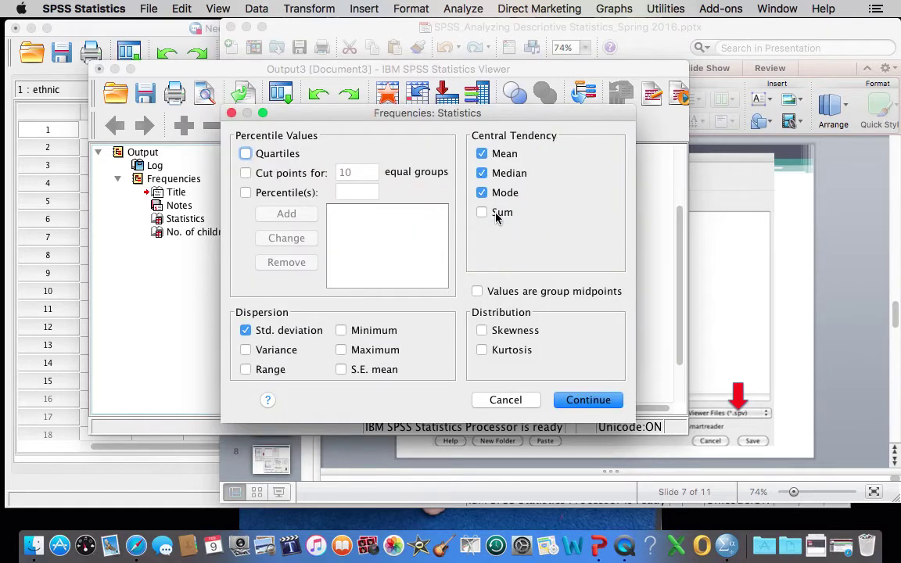
- Uncheck Mean, Median, Mode and Std. deviation and run the multi-variable frequencies
click(482, 154)
click(482, 173)
click(482, 192)
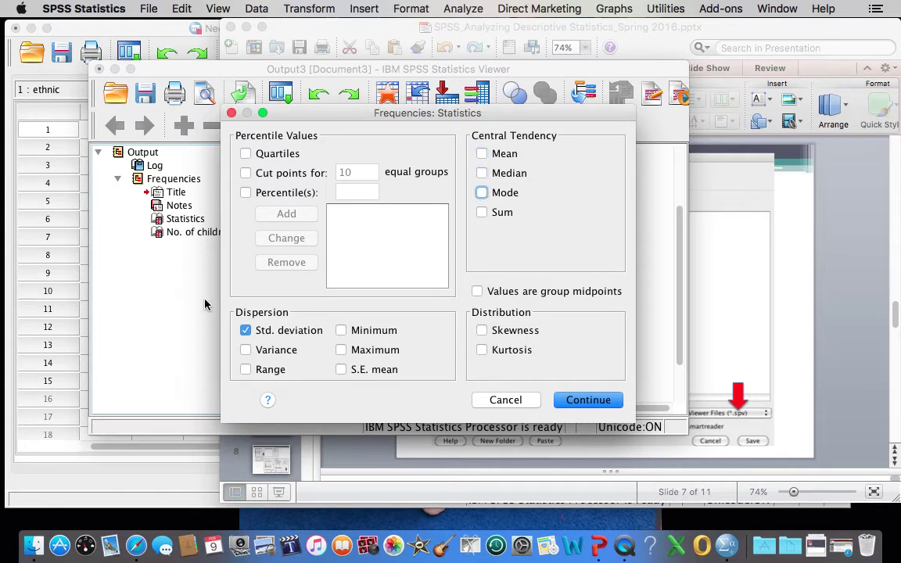
click(245, 330)
click(590, 400)
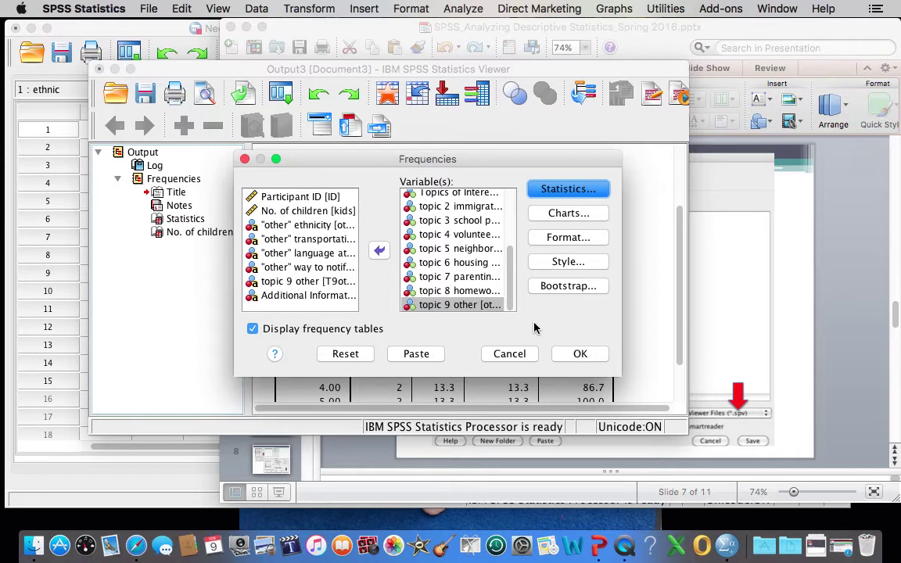
click(580, 356)
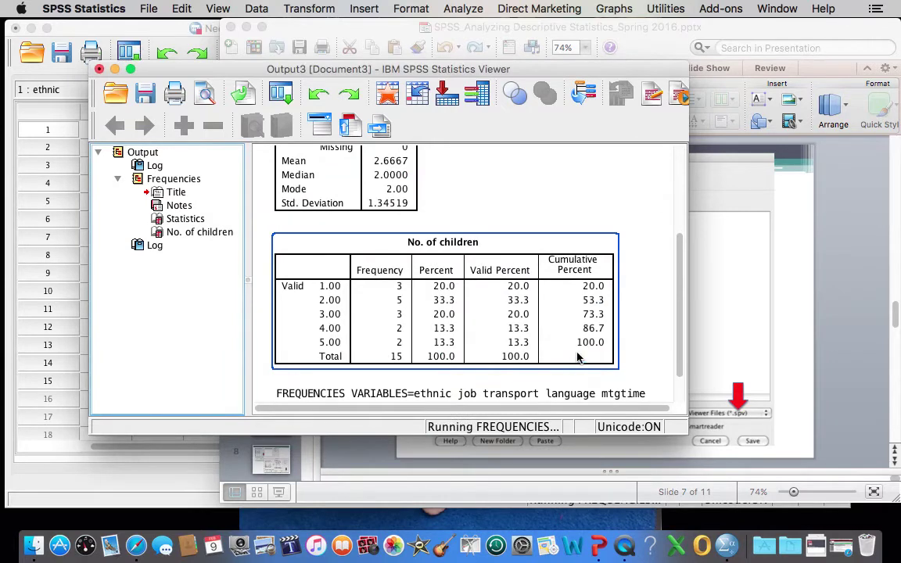
- Enlarge the Viewer window and review the Statistics and No. of children tables
drag(636, 67, 584, 24)
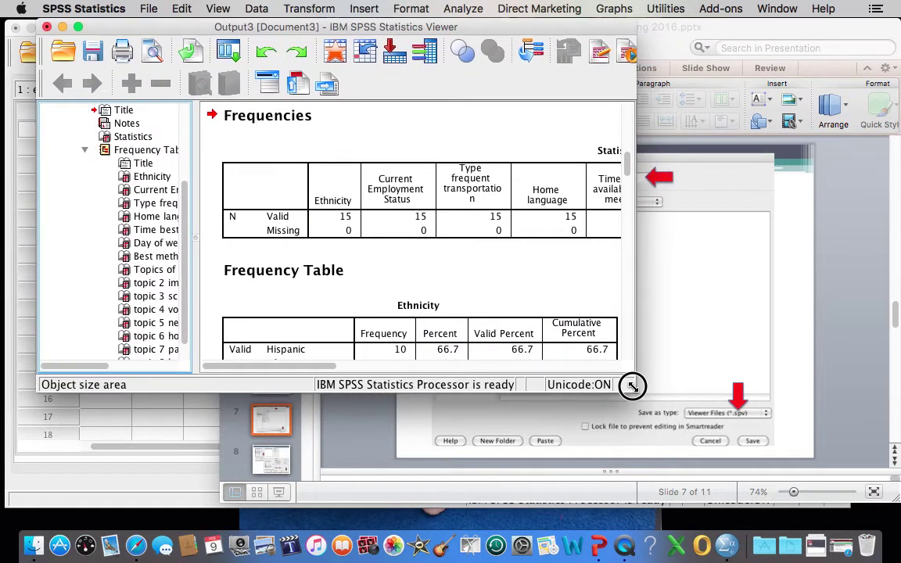
mouse_move(634, 385)
mouse_down()
mouse_move(835, 424)
mouse_move(861, 470)
mouse_up()
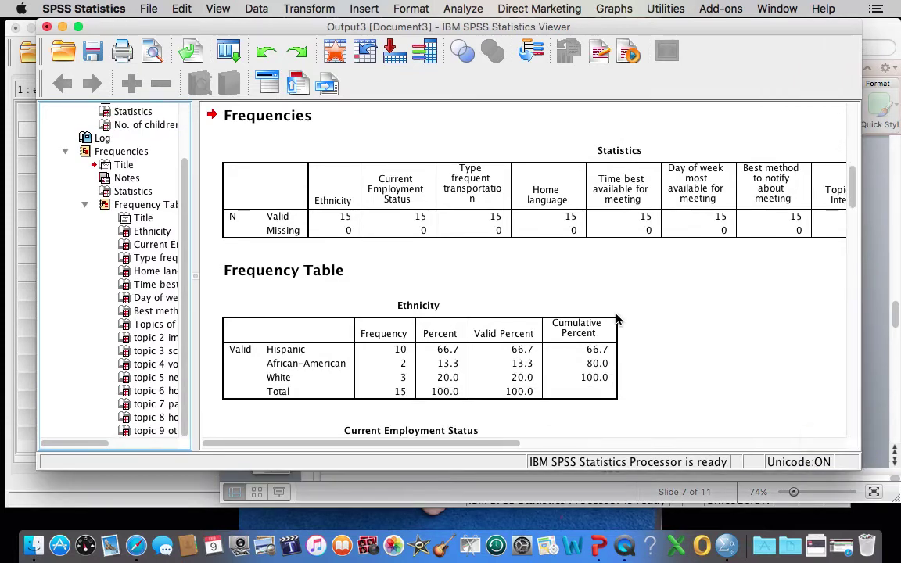
click(407, 225)
scroll(408, 224, up, 5)
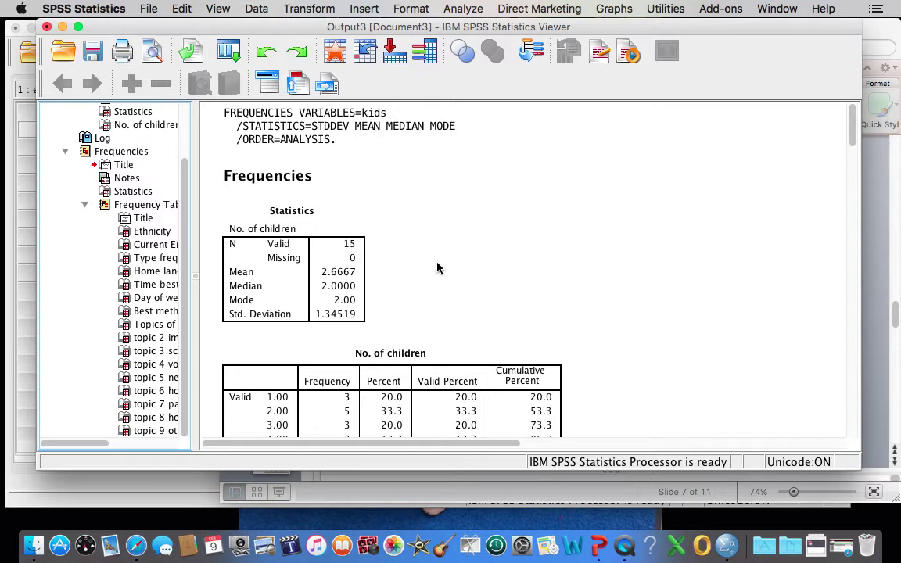
scroll(437, 267, down, 2)
scroll(438, 268, down, 1)
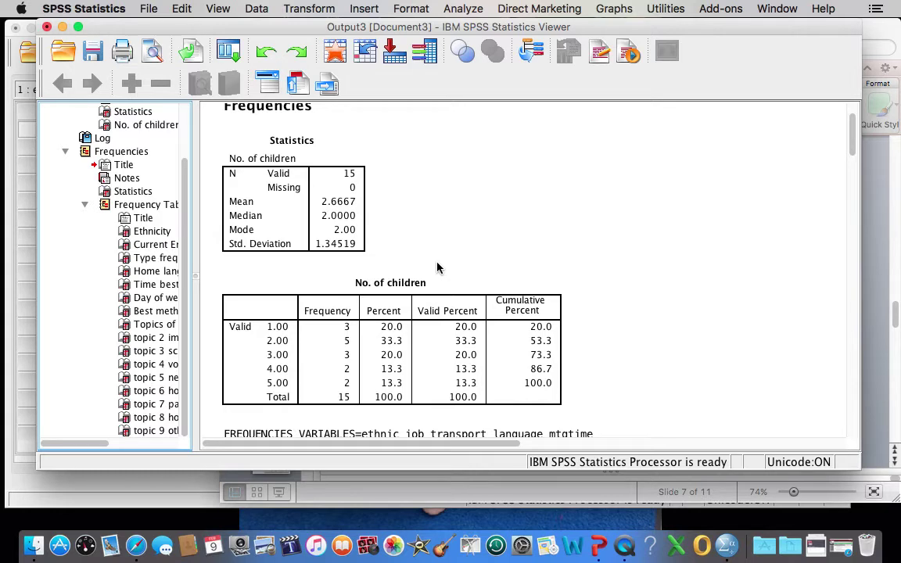
click(332, 229)
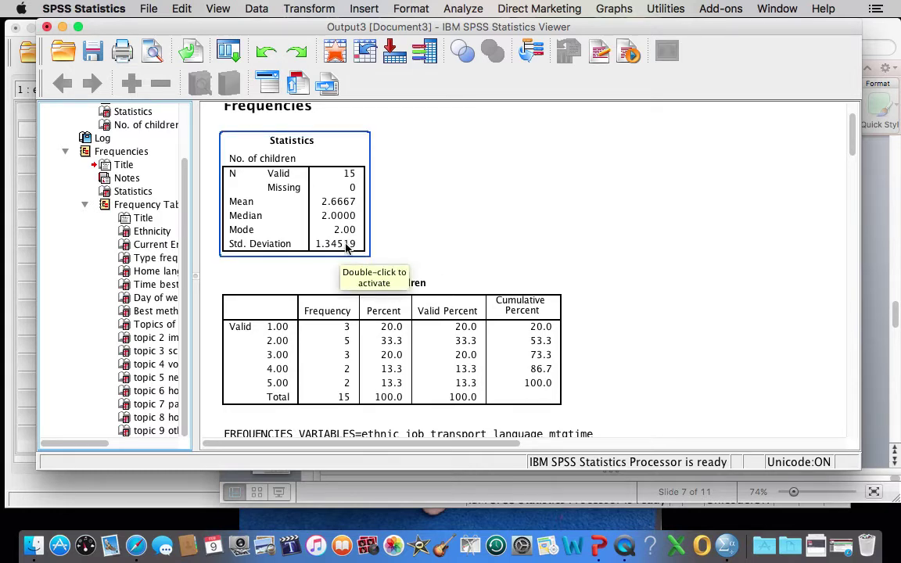
scroll(343, 251, down, 5)
scroll(345, 250, down, 1)
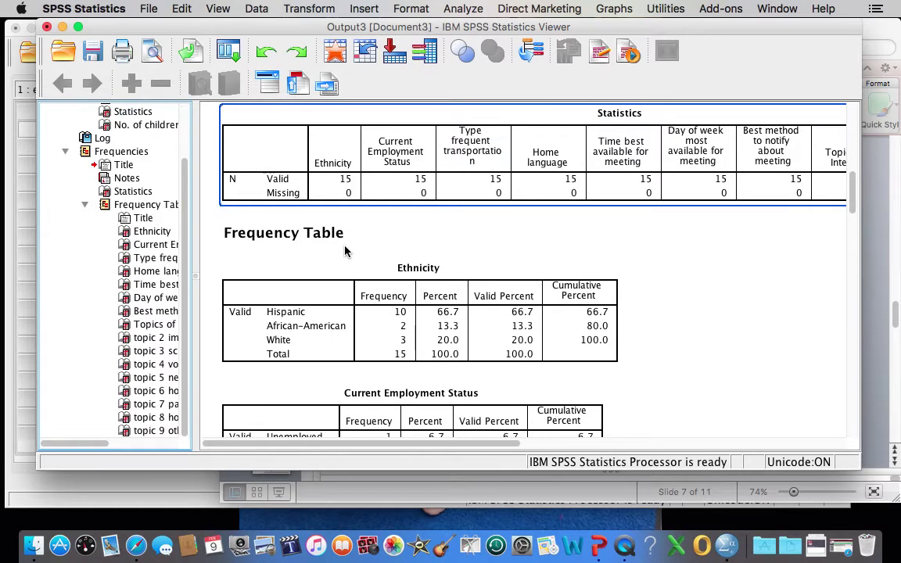
- Step through the Ethnicity, transportation, home language and meeting time frequency tables
key(Down)
key(Down)
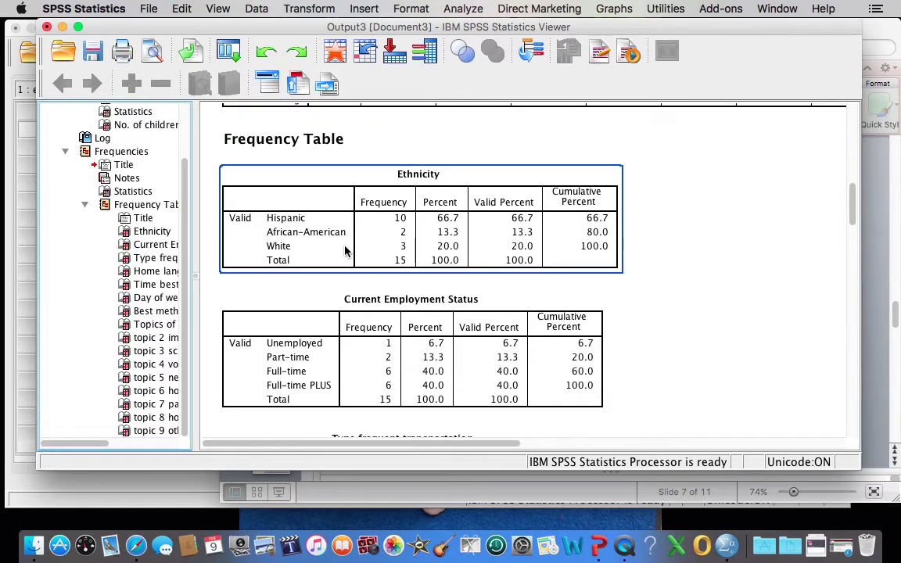
scroll(345, 250, down, 1)
key(Down)
scroll(345, 251, down, 1)
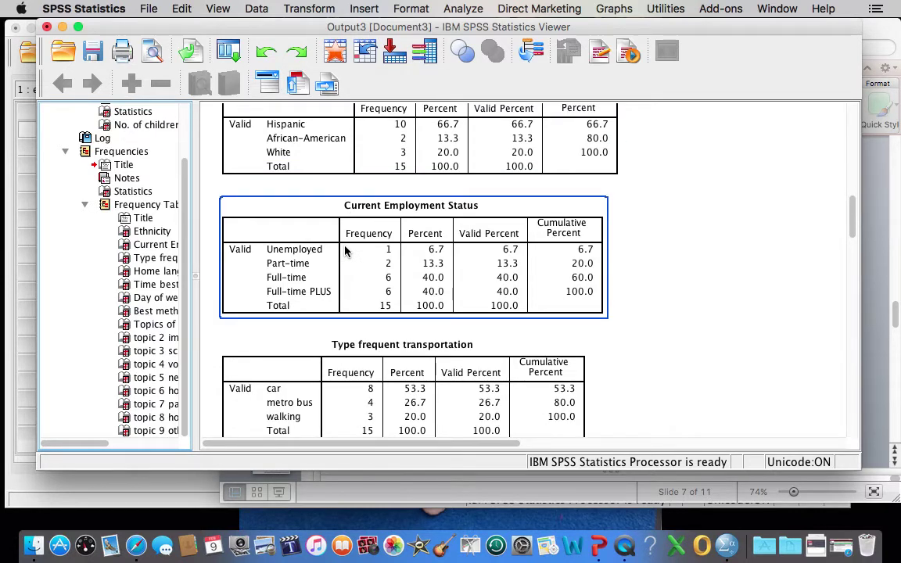
scroll(345, 251, down, 1)
scroll(345, 250, down, 1)
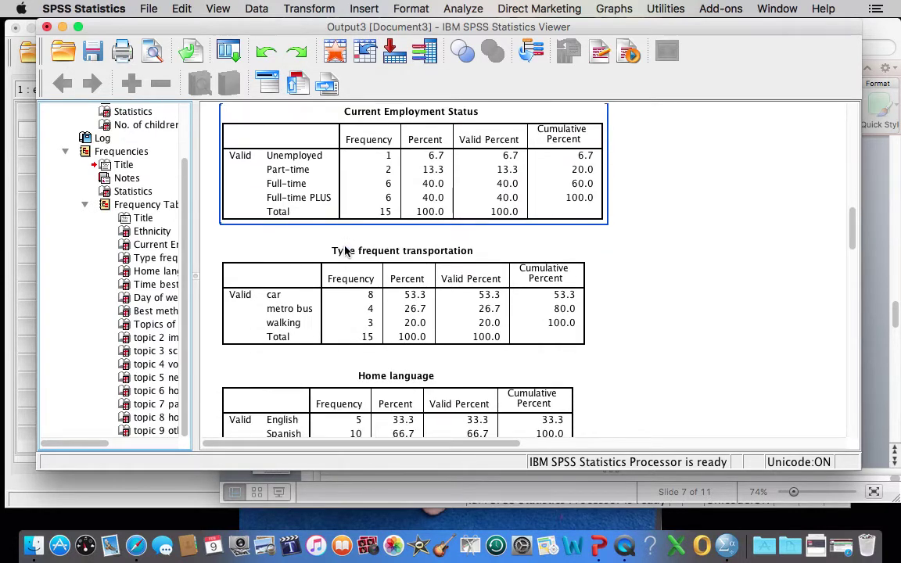
key(Down)
scroll(345, 251, down, 1)
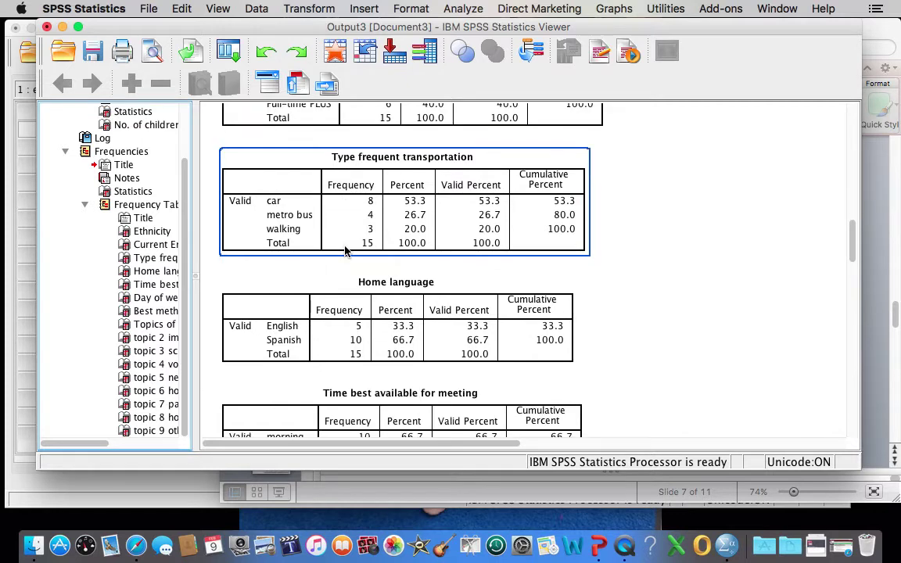
scroll(345, 250, down, 1)
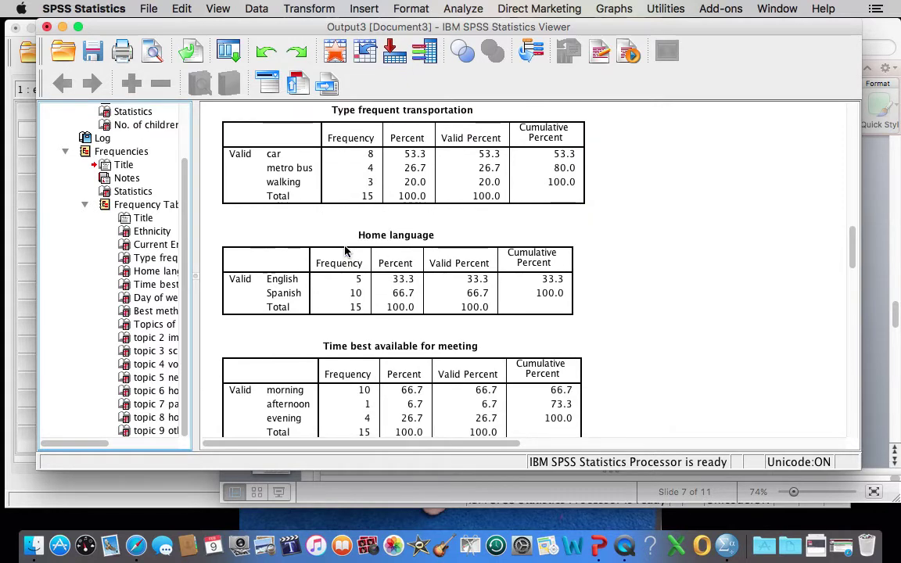
click(345, 250)
scroll(345, 251, down, 1)
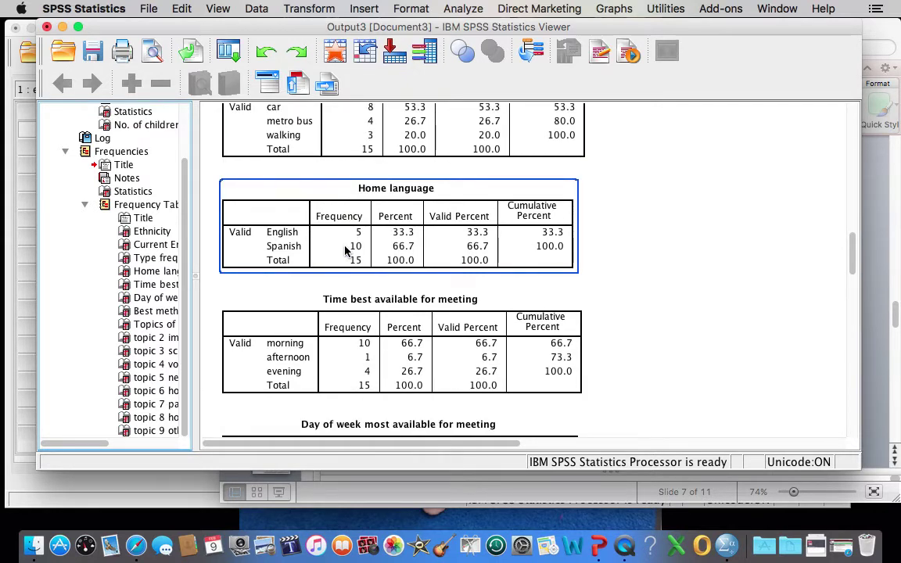
scroll(346, 251, down, 1)
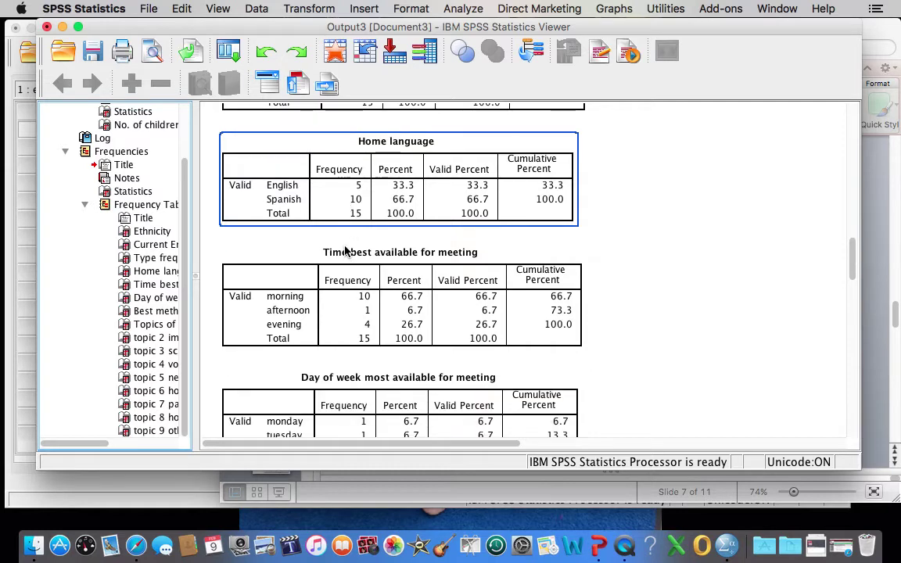
click(345, 250)
scroll(345, 251, down, 1)
scroll(345, 251, down, 1)
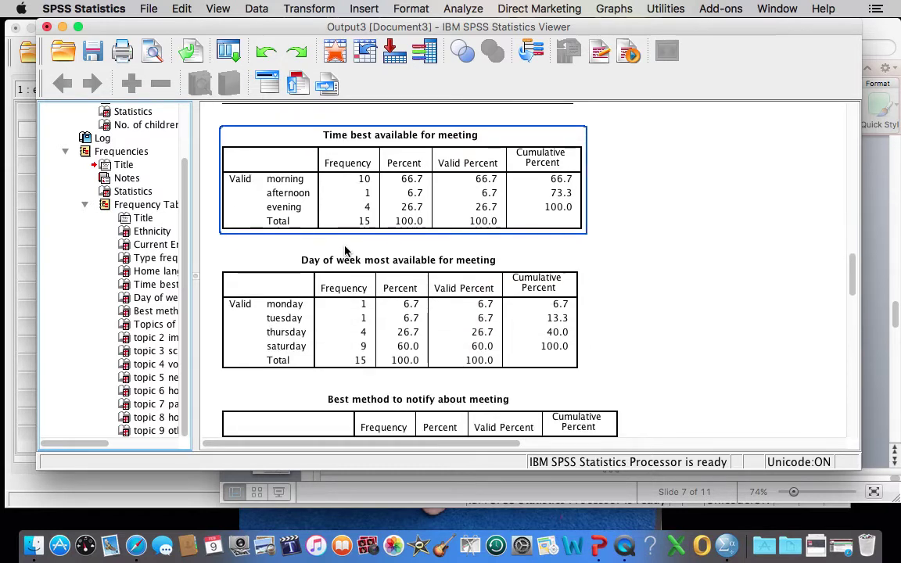
click(135, 546)
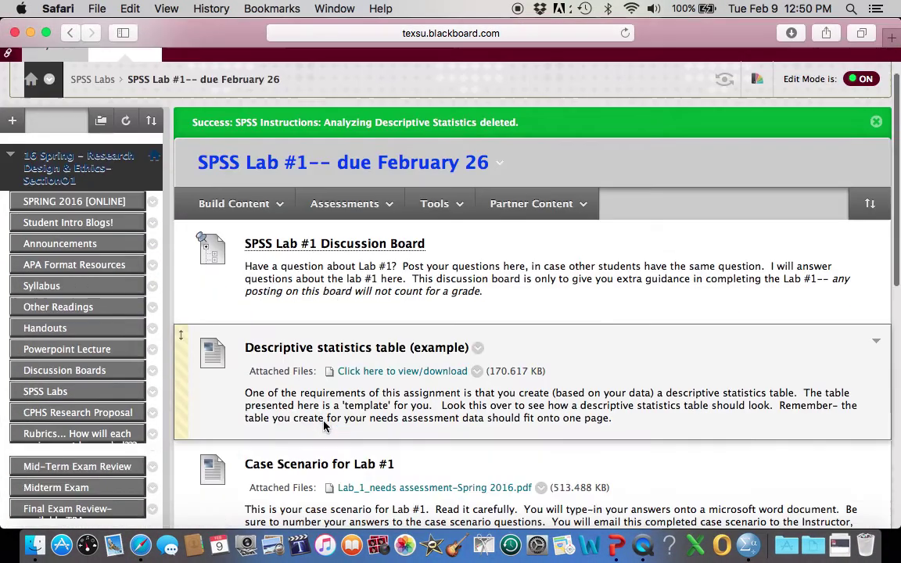
- Highlight the Lab_1 PDF's Descriptive Statistics Table instruction, then return to the SPSS Lab #1 page
scroll(325, 425, down, 4)
scroll(324, 424, down, 1)
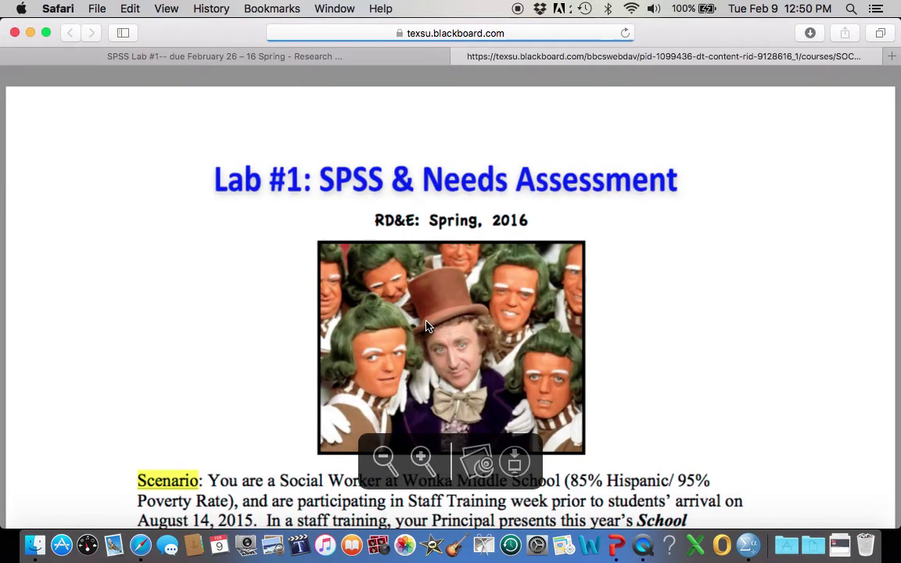
scroll(427, 327, down, 5)
scroll(427, 326, down, 5)
scroll(427, 326, down, 5)
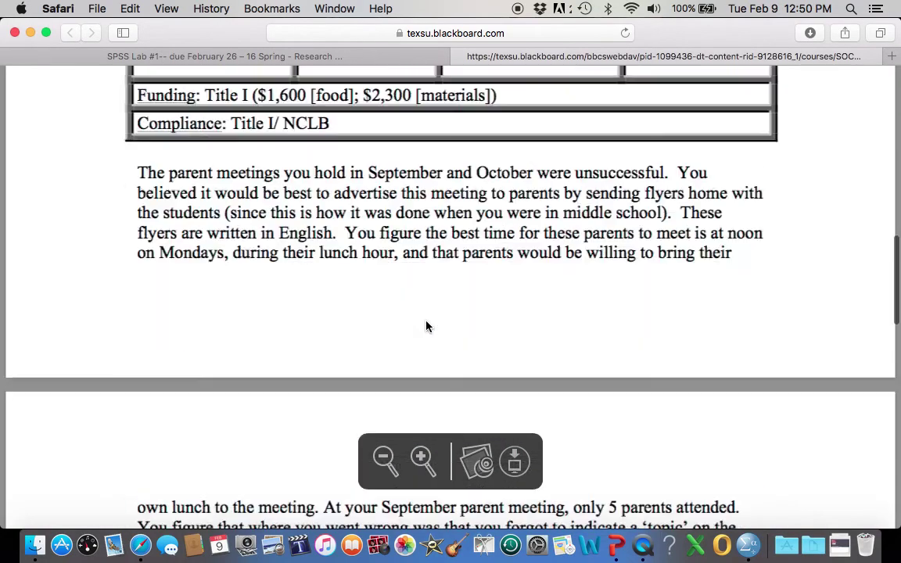
scroll(427, 327, down, 6)
scroll(427, 326, down, 5)
scroll(427, 326, down, 1)
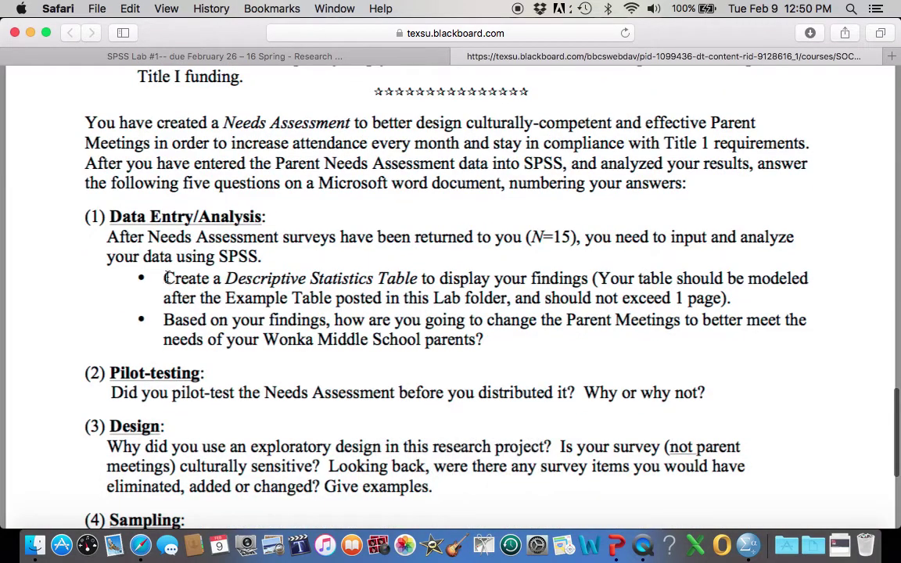
mouse_move(153, 279)
mouse_down()
mouse_move(454, 278)
mouse_move(772, 293)
mouse_up()
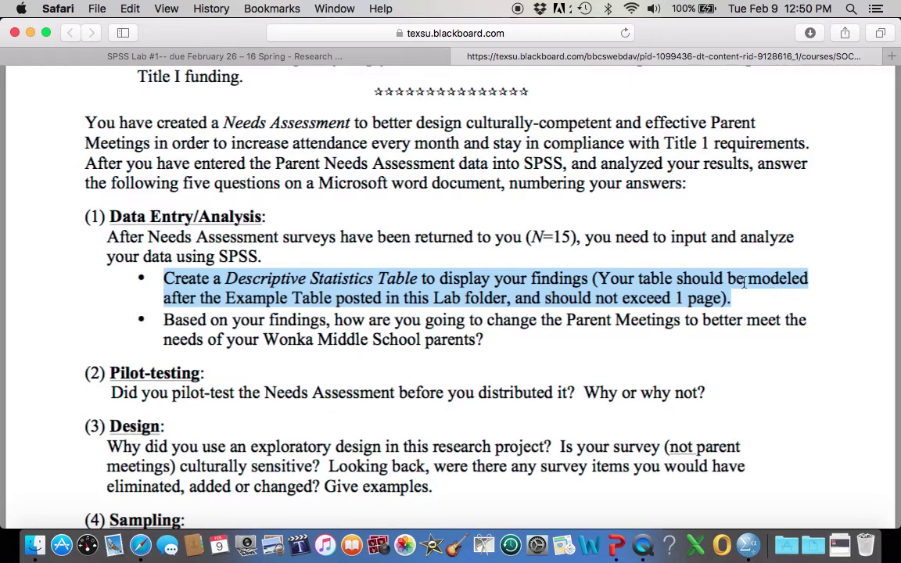
click(199, 51)
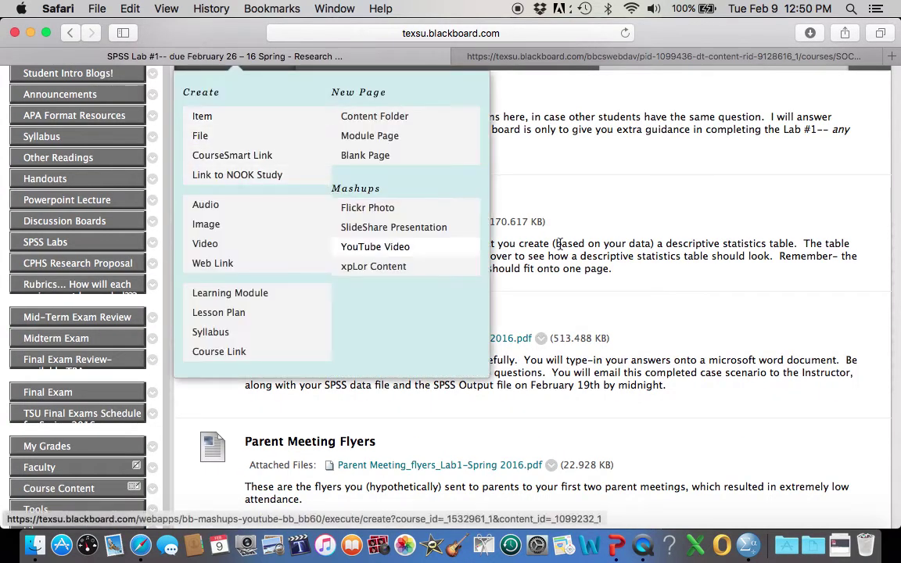
- Open the Descriptive Statistics Table example (demographics, N = 150) and scroll through it
click(364, 225)
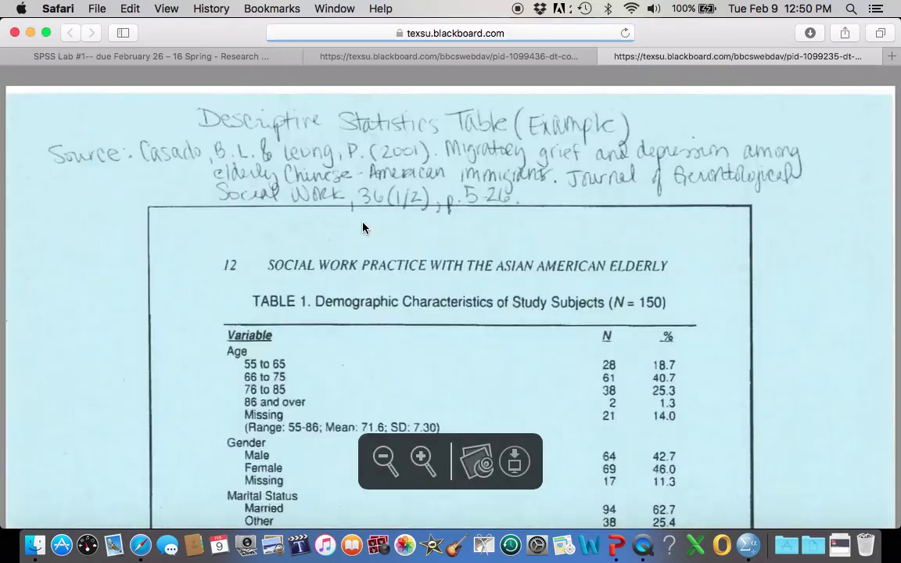
scroll(363, 227, down, 3)
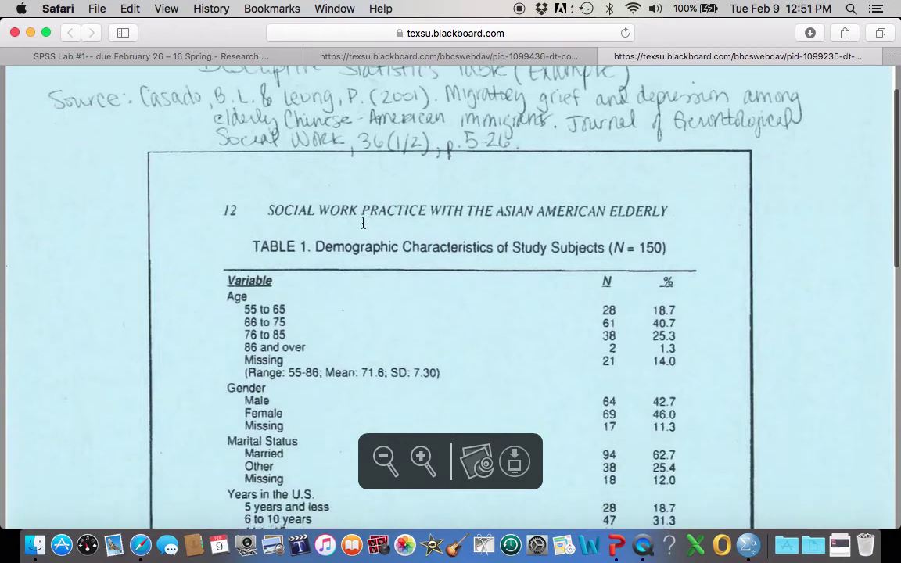
click(384, 458)
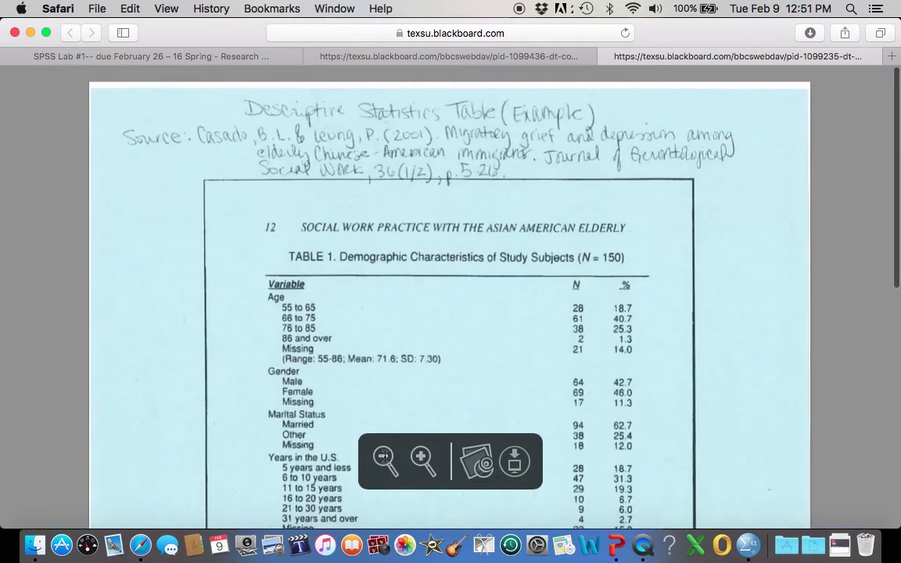
scroll(292, 421, down, 3)
scroll(293, 421, down, 1)
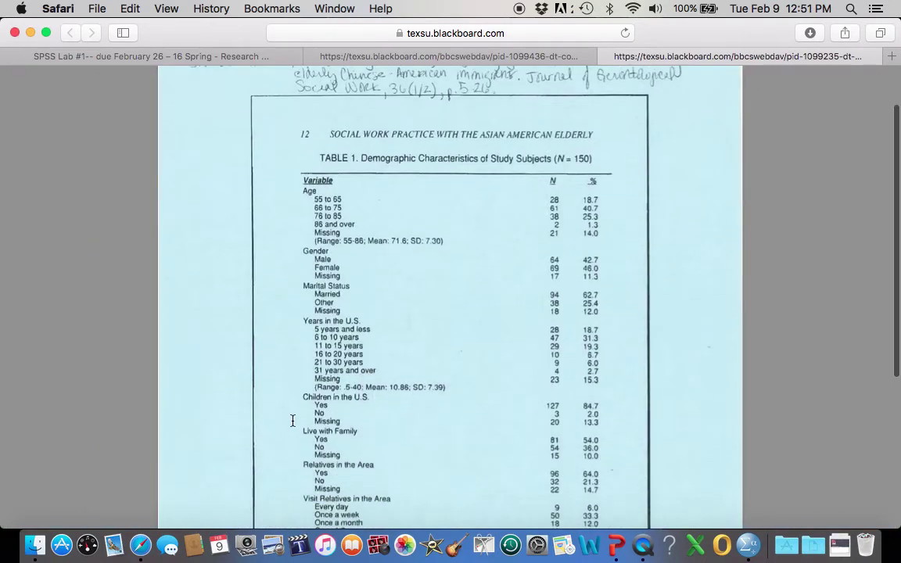
scroll(293, 421, down, 1)
scroll(293, 421, down, 2)
scroll(293, 421, down, 3)
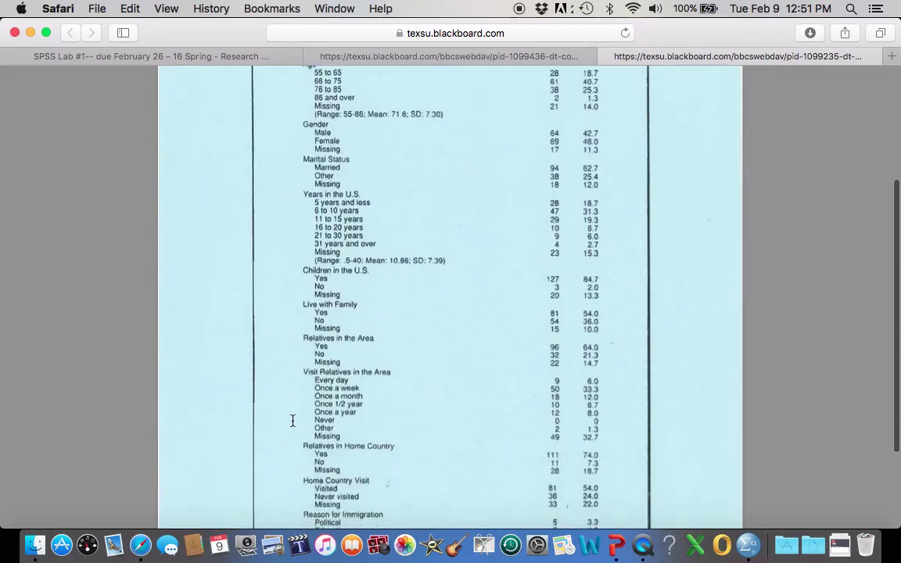
scroll(292, 421, down, 3)
scroll(293, 421, down, 2)
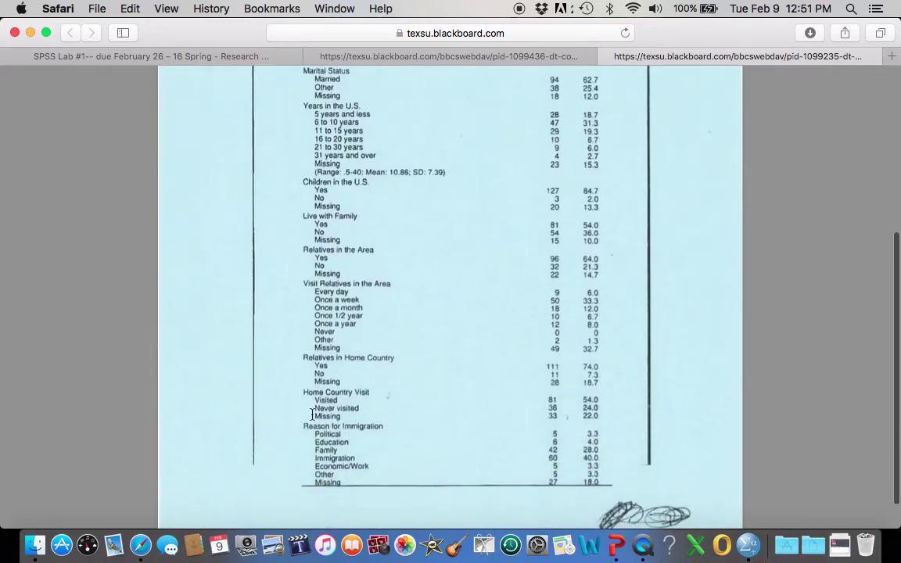
- Scroll back up the example table, then minimize Safari to return to the SPSS frequency output
scroll(312, 415, up, 3)
scroll(302, 368, up, 5)
scroll(302, 365, up, 3)
scroll(282, 313, up, 2)
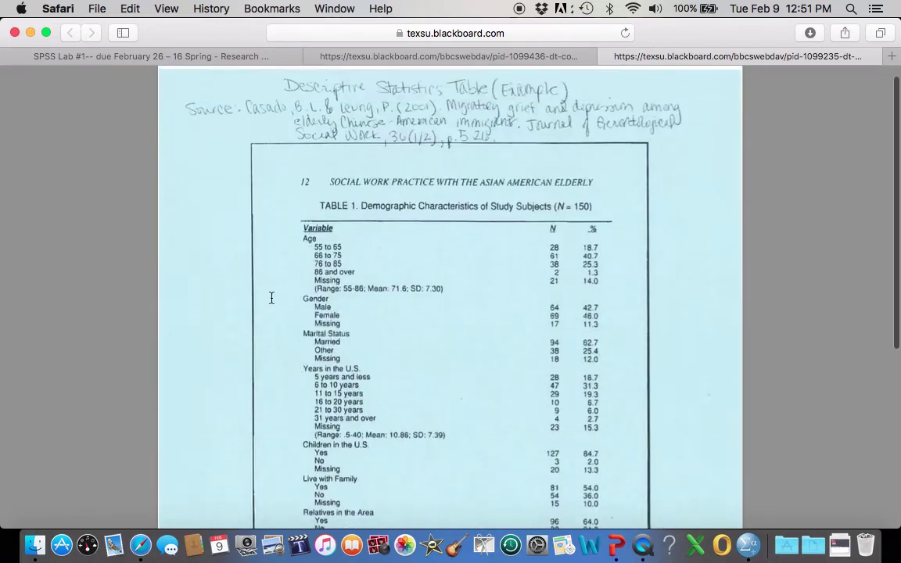
click(30, 32)
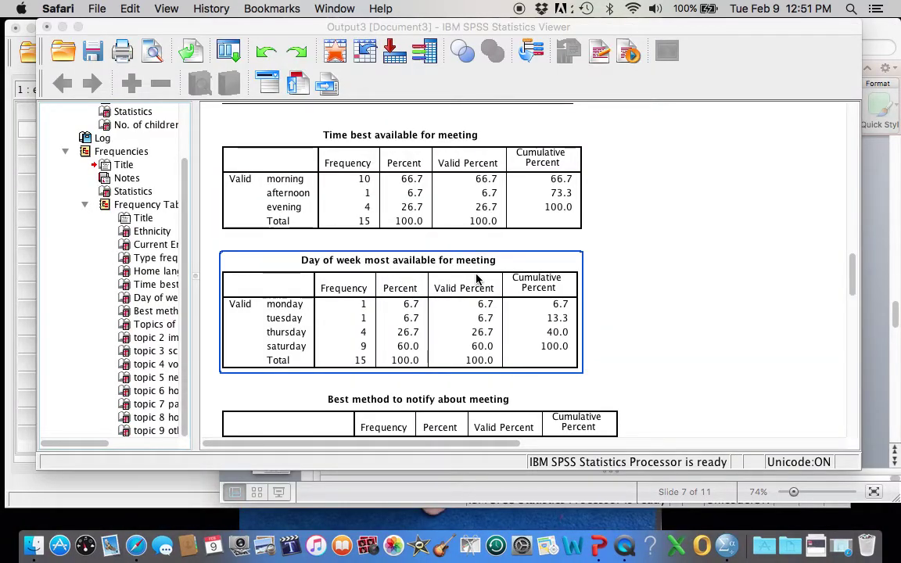
scroll(477, 280, down, 5)
scroll(476, 280, down, 1)
scroll(476, 279, down, 2)
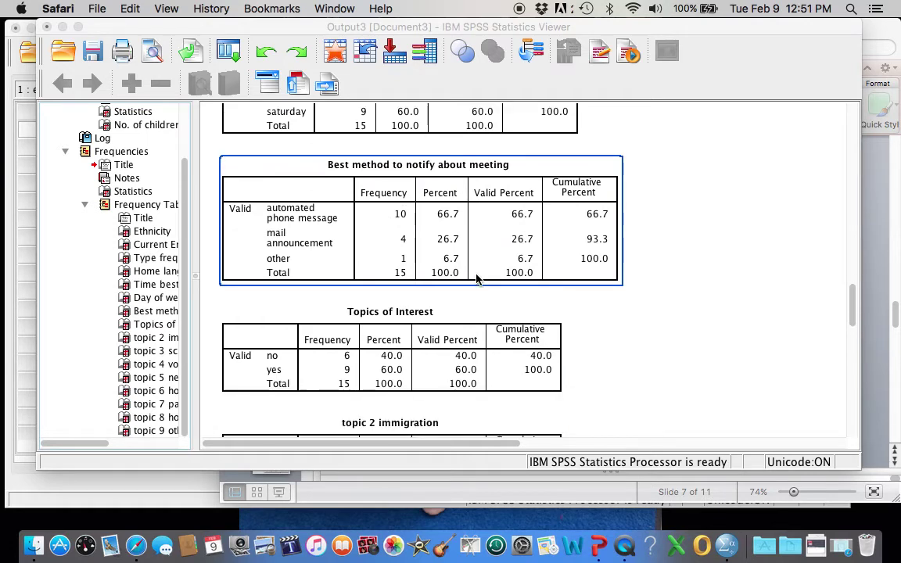
scroll(476, 280, down, 2)
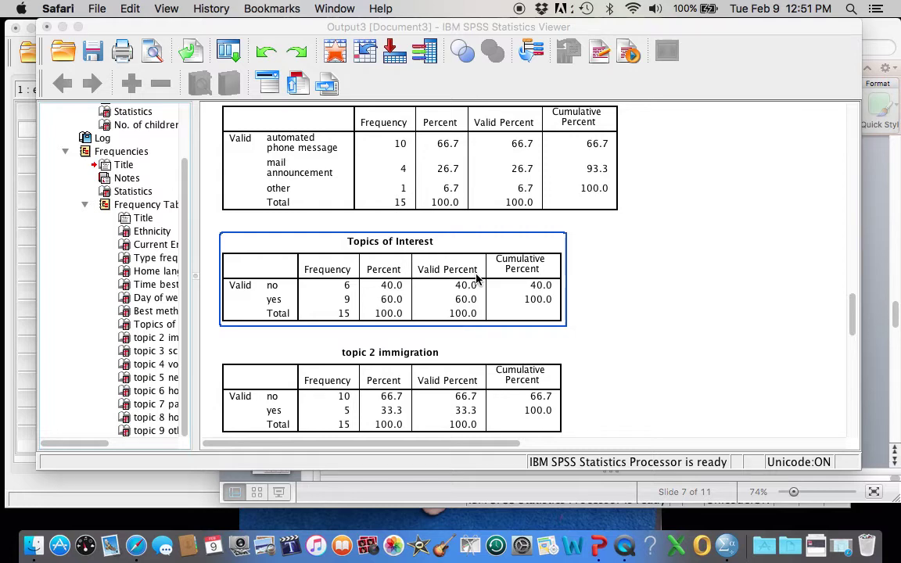
scroll(476, 279, down, 4)
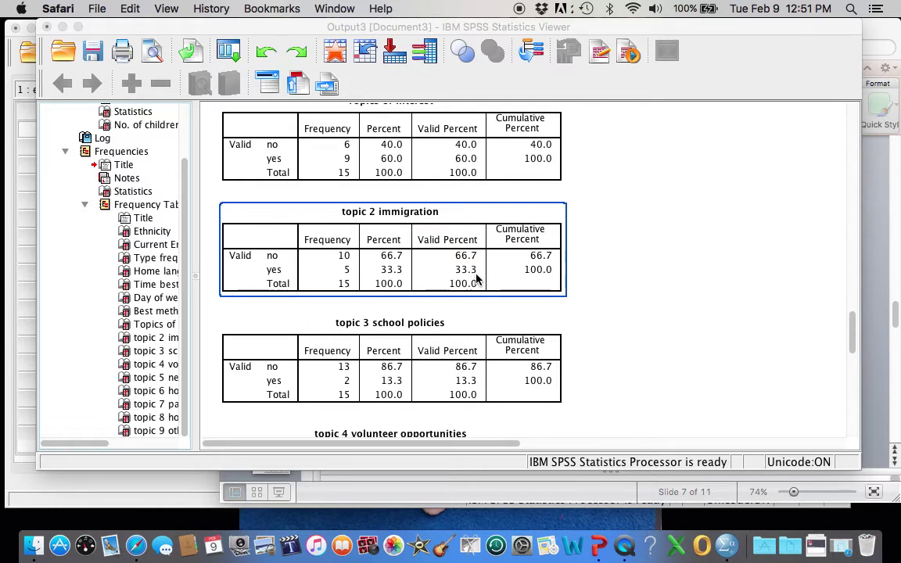
click(610, 312)
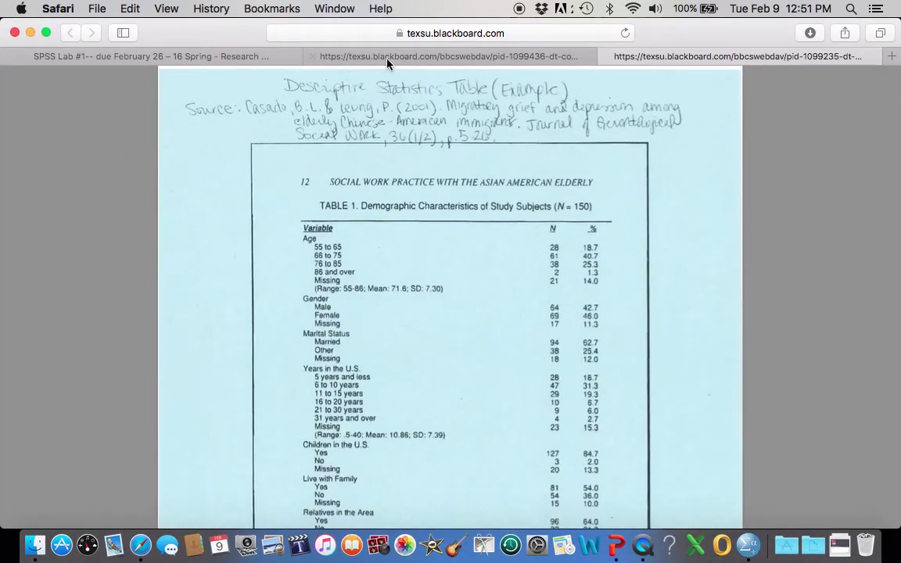
- Highlight the Parent Meetings bullet and the Pilot-testing, Design, Sampling and validity-threats questions in the lab PDF
click(388, 58)
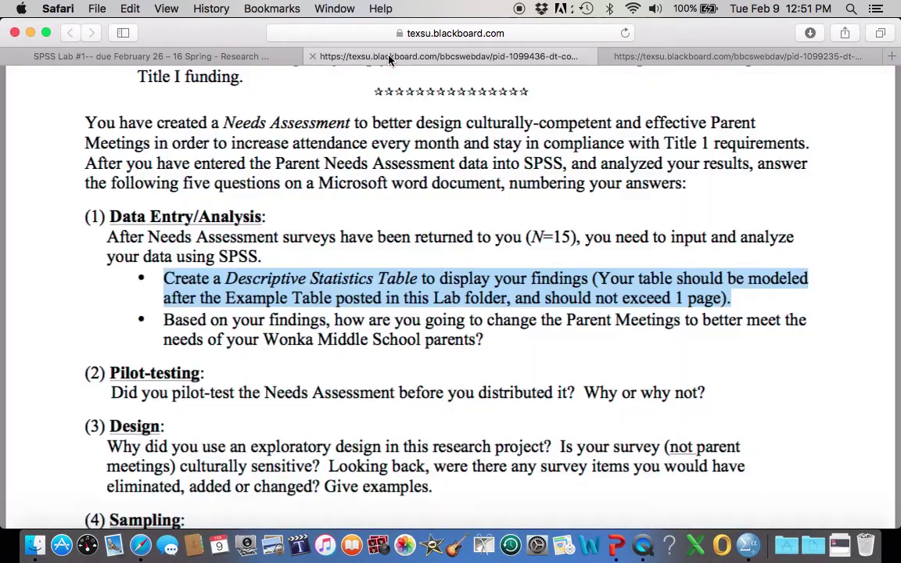
drag(165, 320, 488, 341)
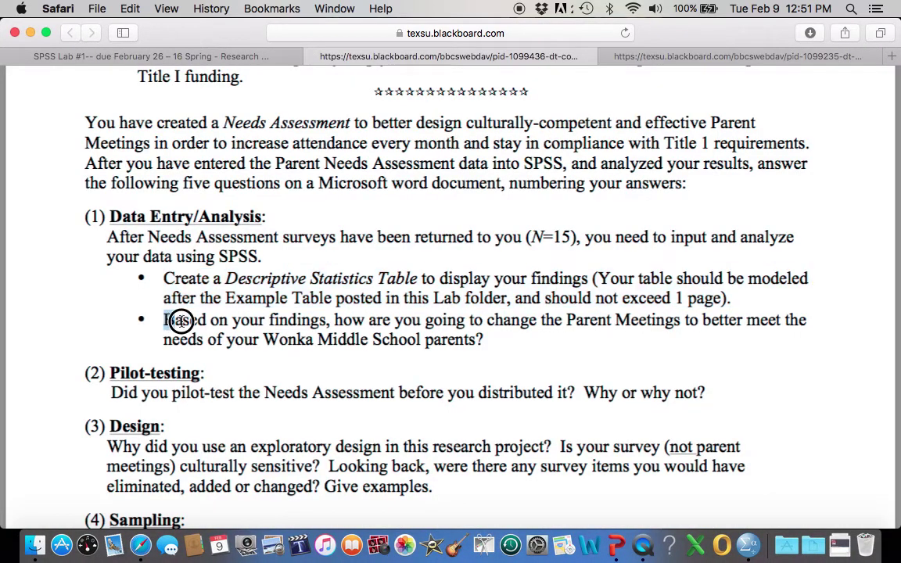
scroll(485, 342, down, 5)
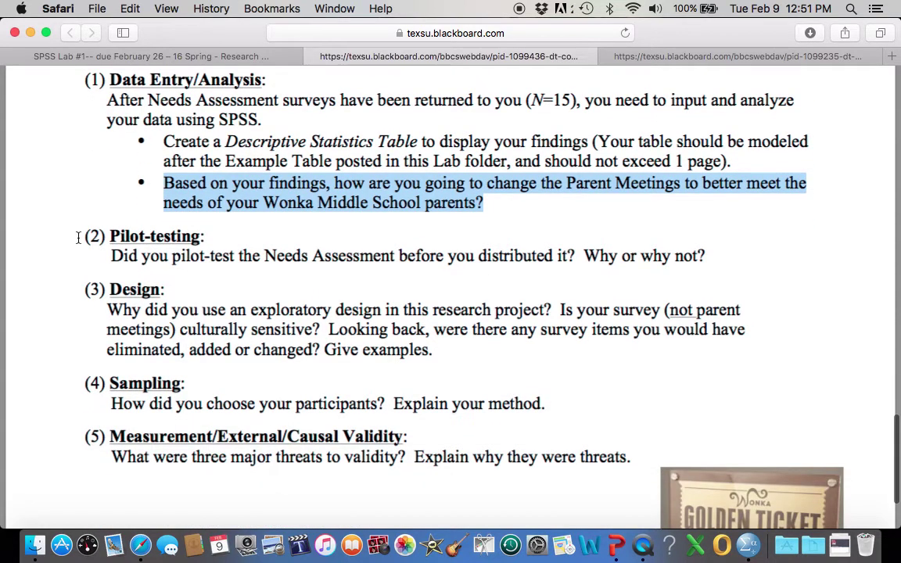
click(119, 255)
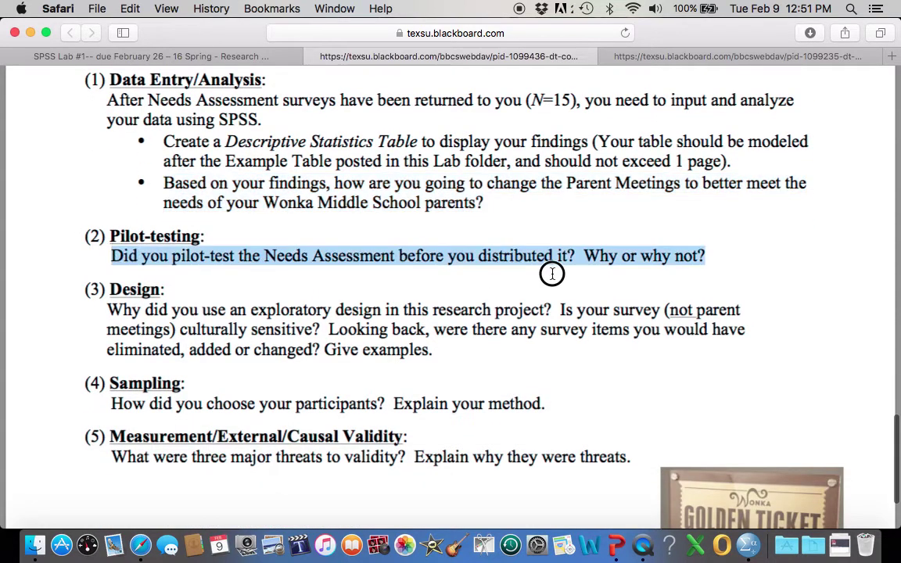
drag(120, 254, 593, 272)
drag(106, 310, 480, 354)
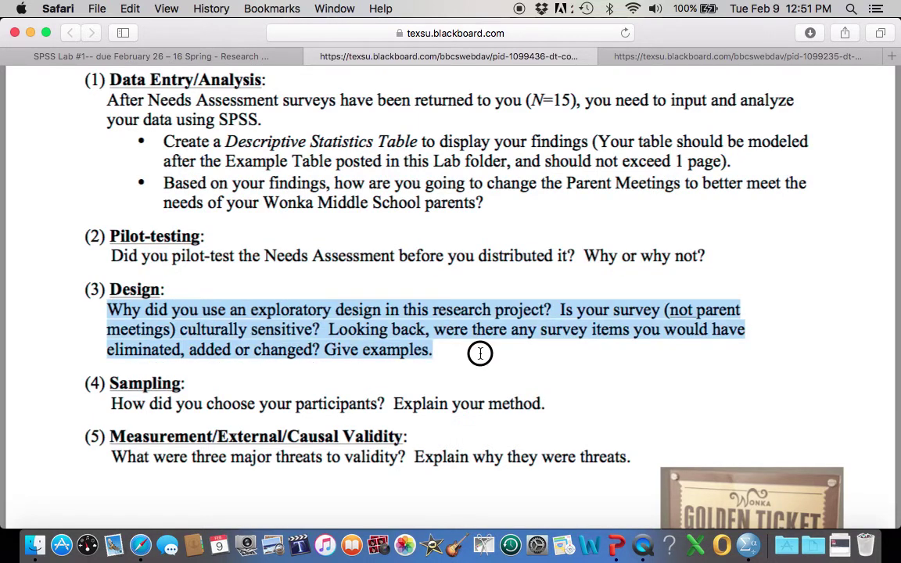
scroll(479, 354, down, 2)
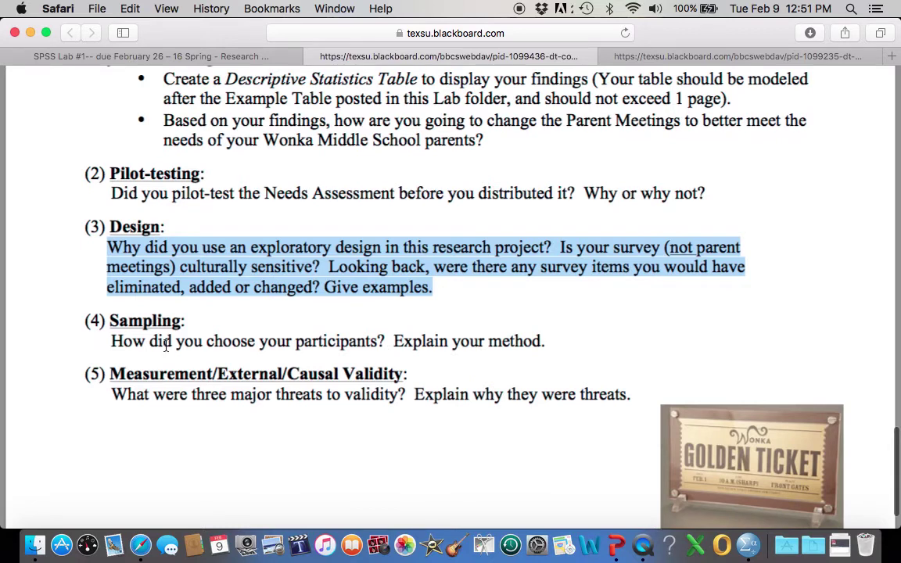
drag(111, 341, 547, 345)
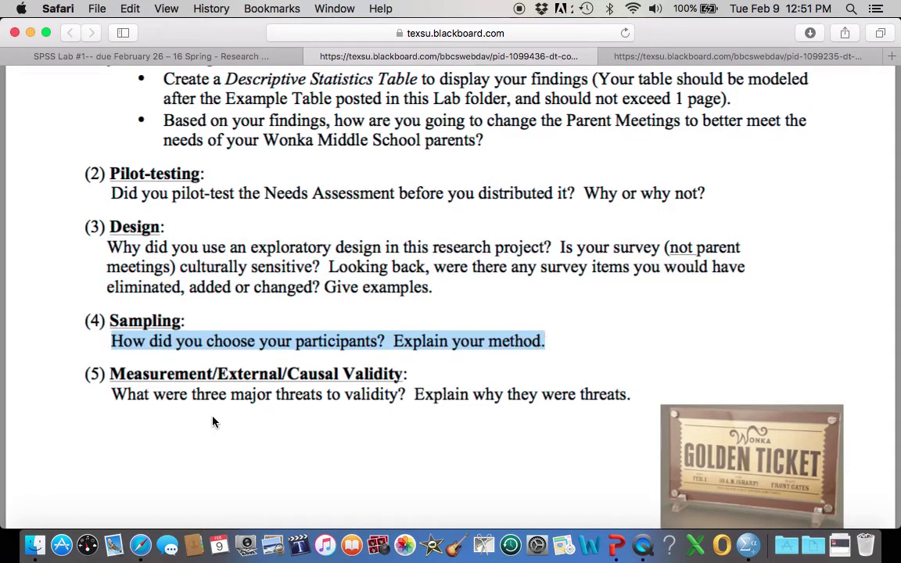
mouse_move(112, 393)
mouse_down()
mouse_move(419, 402)
mouse_move(551, 388)
mouse_move(643, 391)
mouse_up()
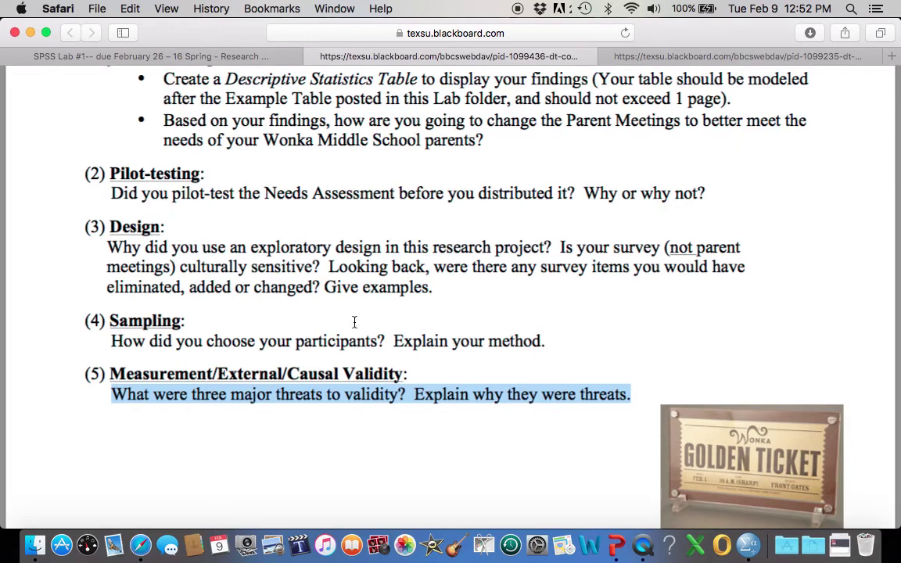
click(30, 34)
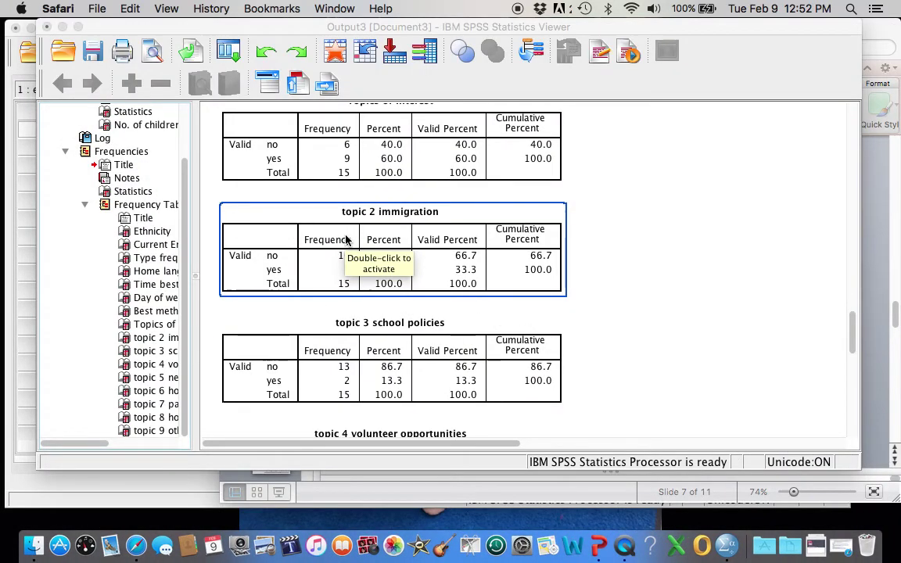
- Minimize the SPSS Viewer and PowerPoint to reveal the NeedsAssessment Data Editor (15 cases, 24 variables)
click(62, 27)
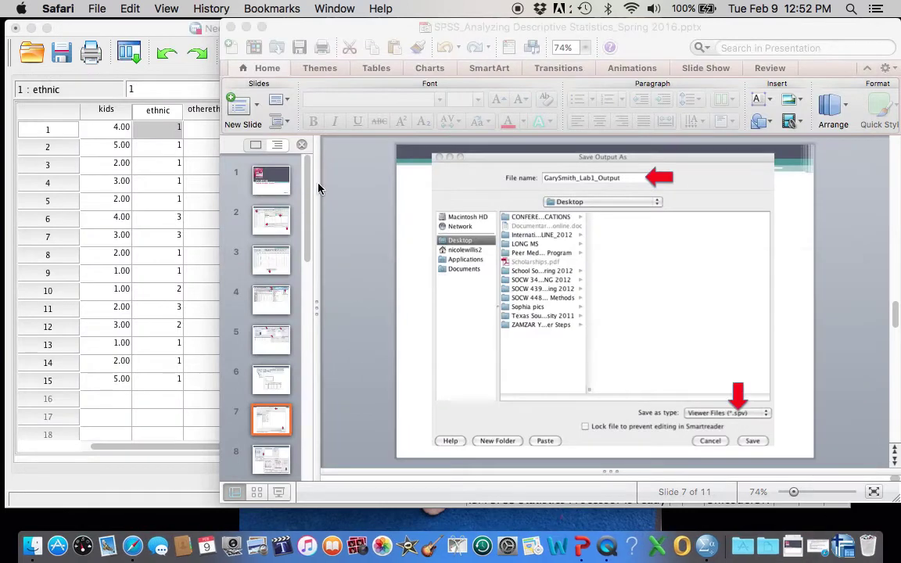
click(246, 27)
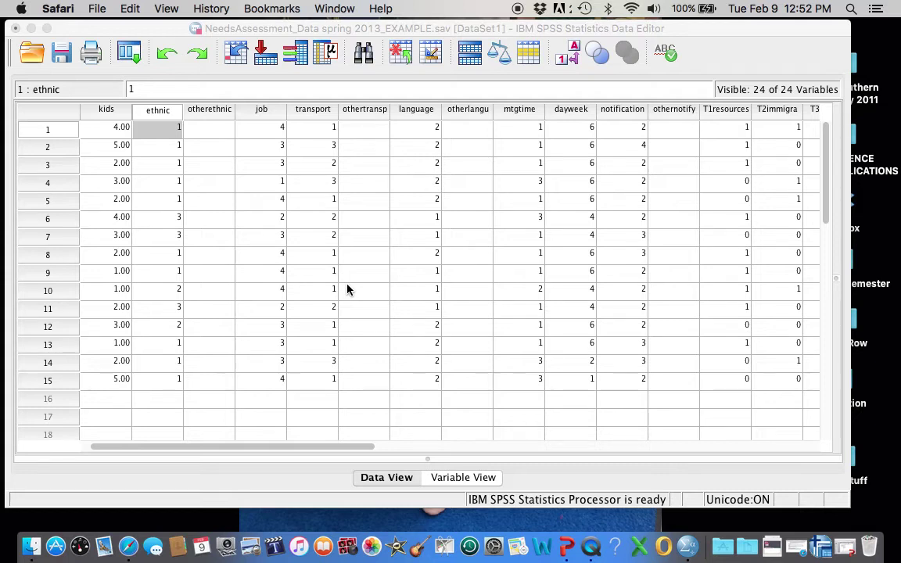
- Scroll across the NeedsAssessment Data View and select the T9other column of free-text 'other' answers
click(500, 254)
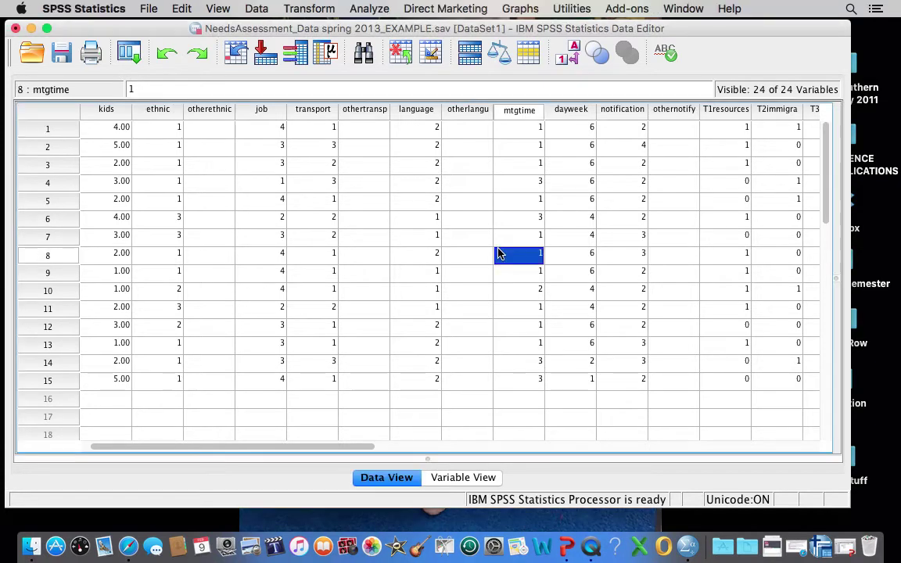
scroll(500, 254, right, 3)
scroll(500, 253, right, 5)
scroll(500, 253, right, 2)
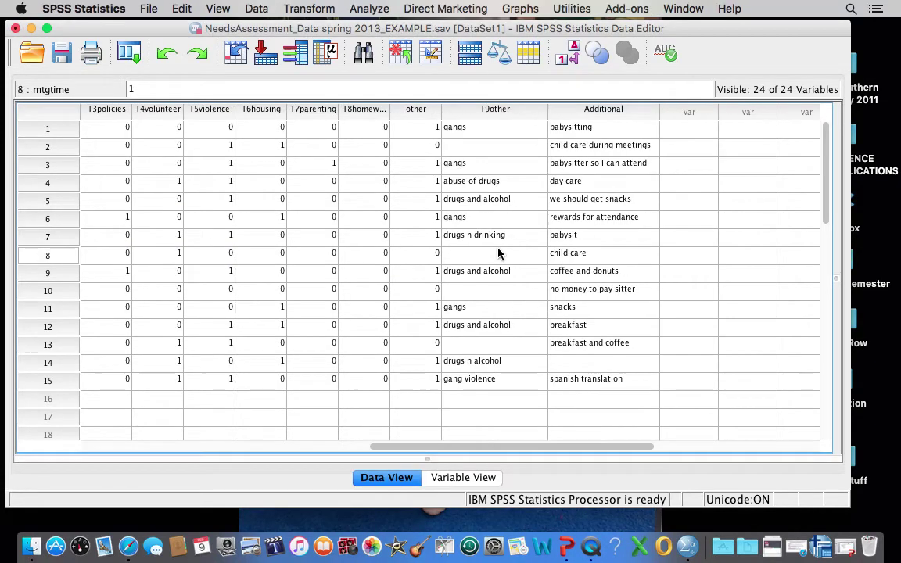
scroll(499, 253, left, 2)
scroll(499, 253, left, 3)
scroll(498, 252, right, 2)
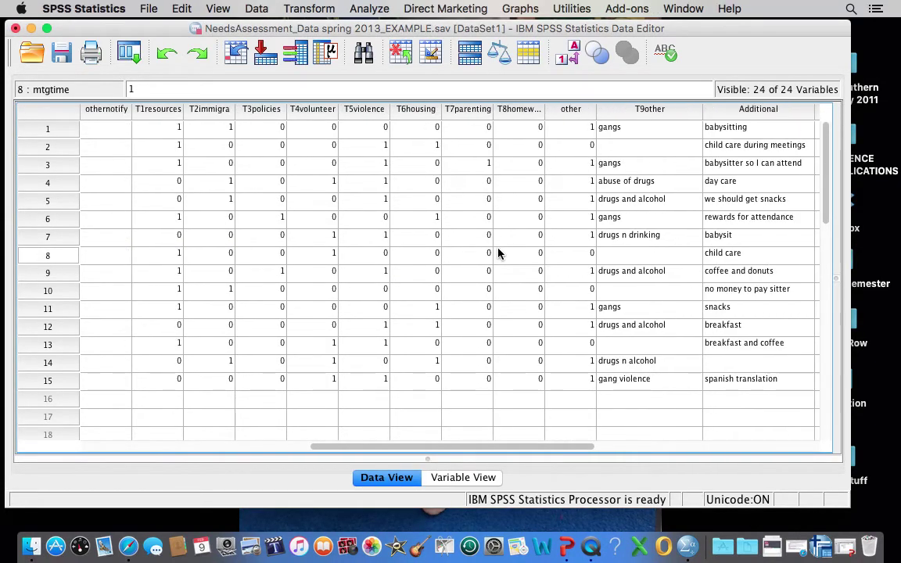
scroll(499, 252, right, 3)
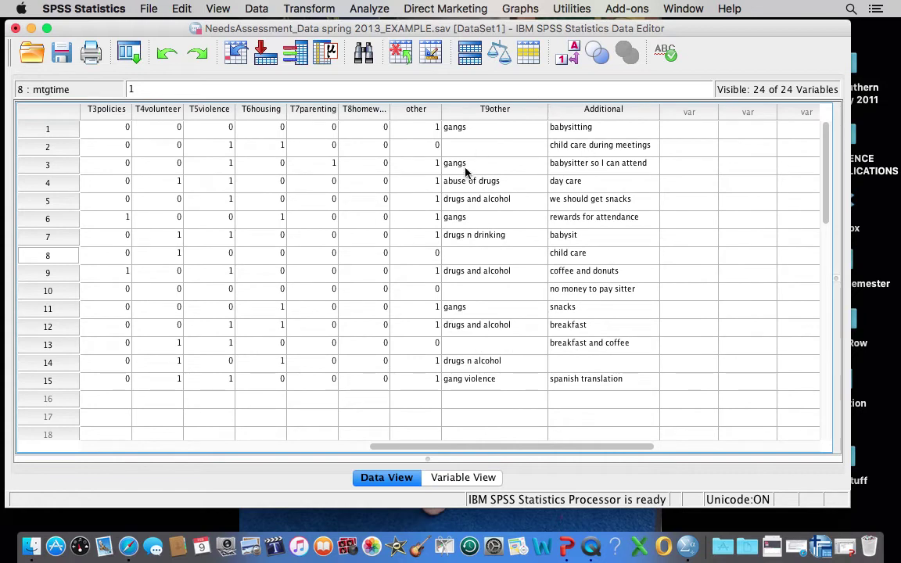
scroll(309, 222, left, 5)
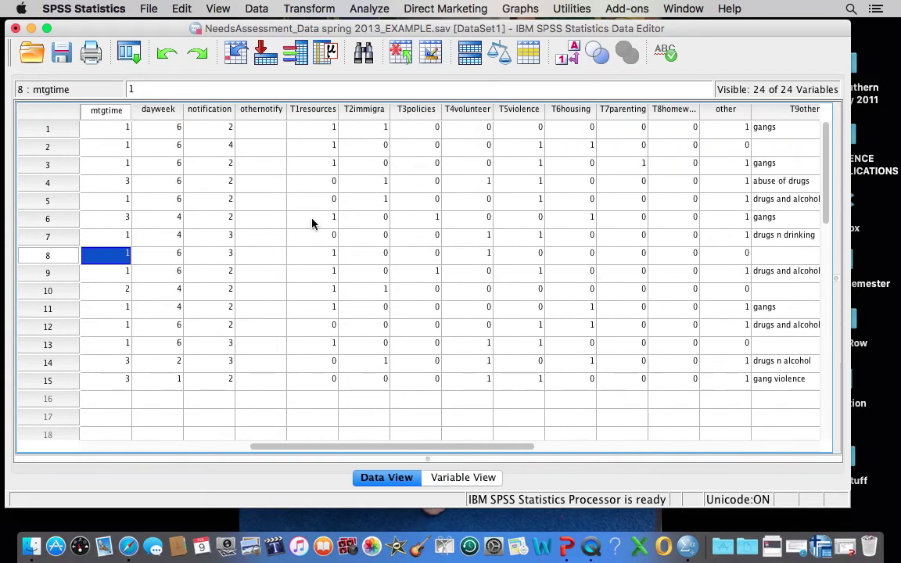
scroll(312, 224, right, 2)
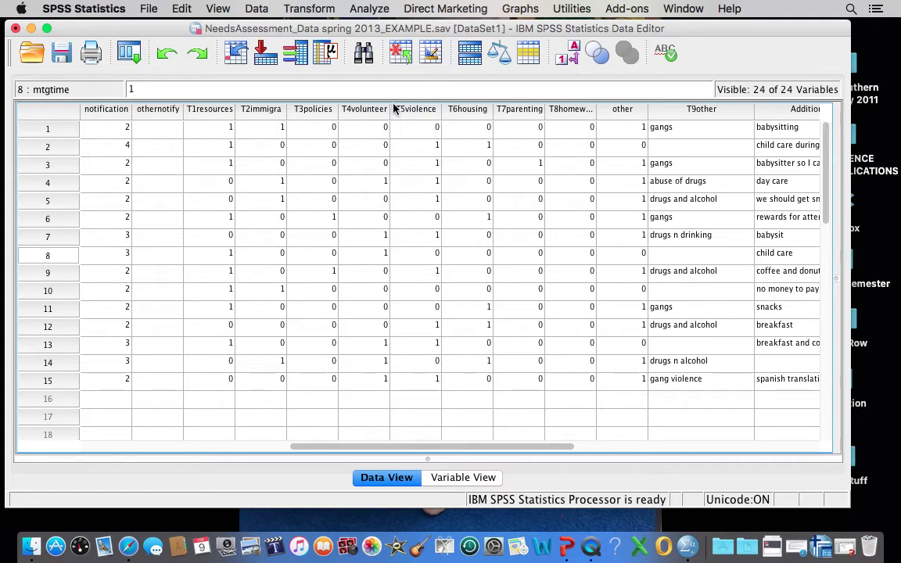
click(680, 110)
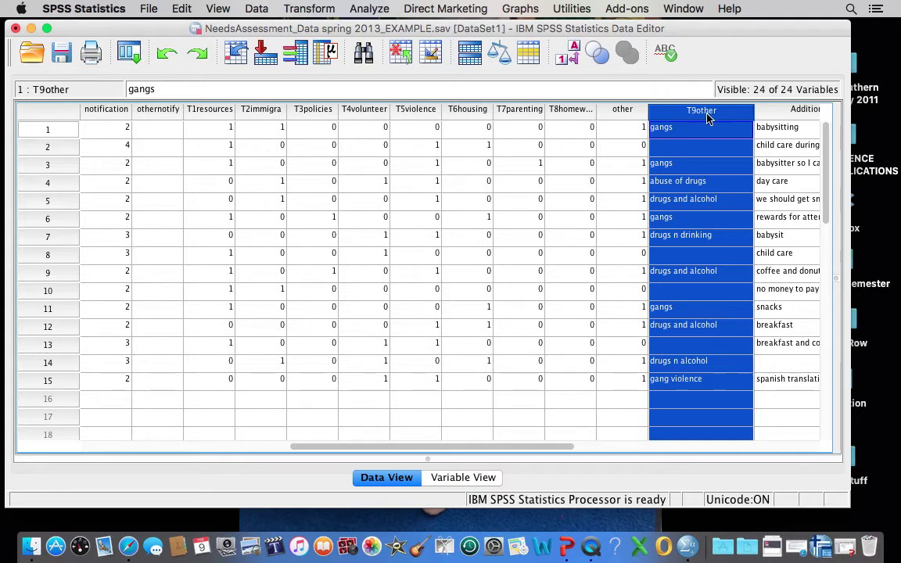
- Copy the T9other column's responses from its header context menu and launch Microsoft Word
right_click(707, 117)
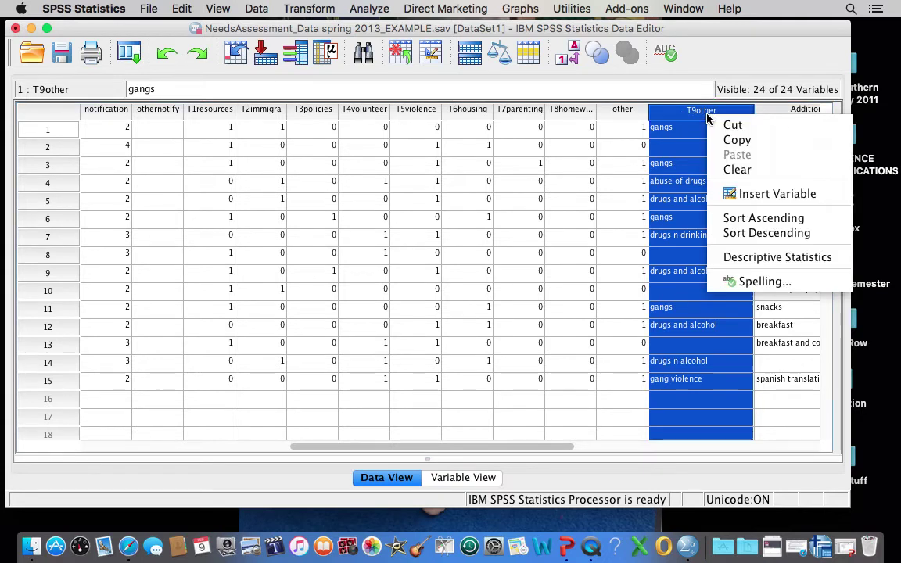
click(737, 141)
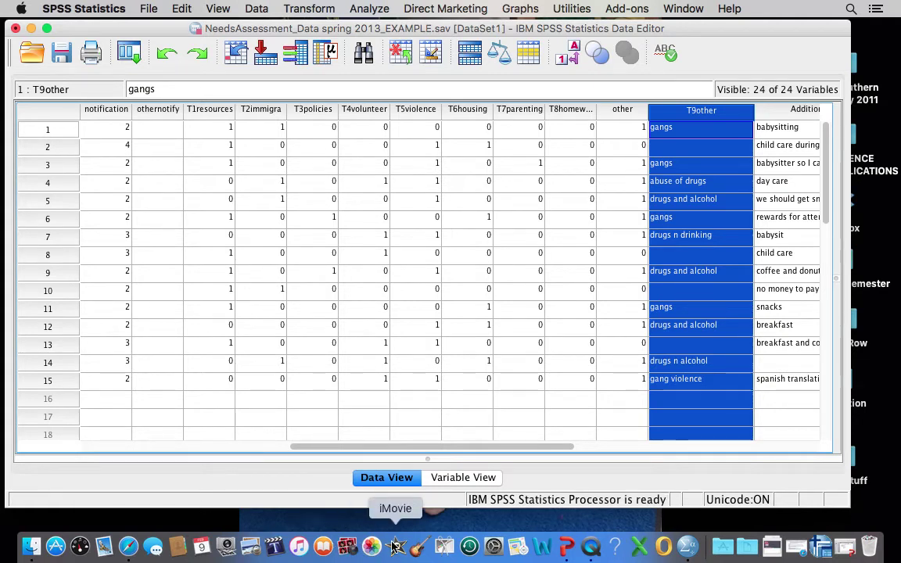
click(541, 547)
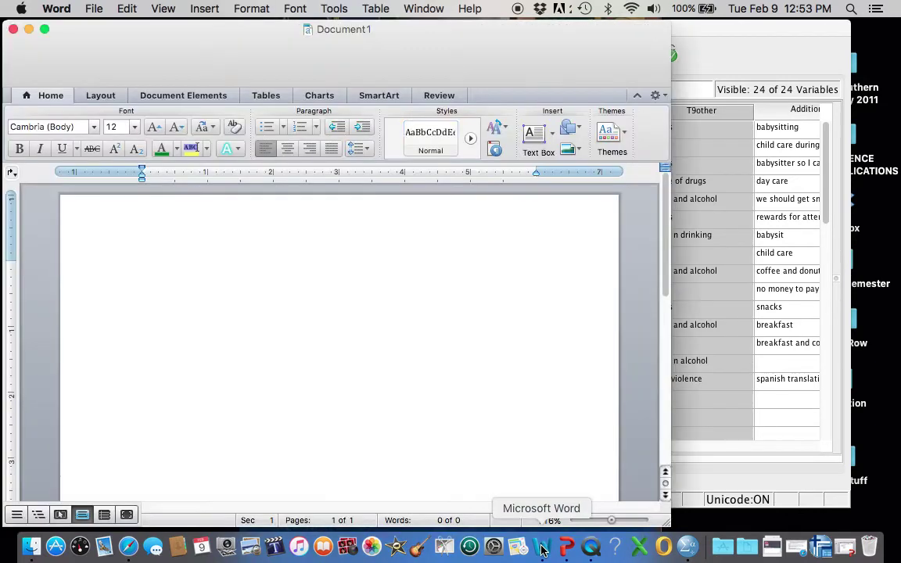
- Paste the copied T9other responses (gangs, drugs and alcohol, gang violence) into blank Document1
click(203, 306)
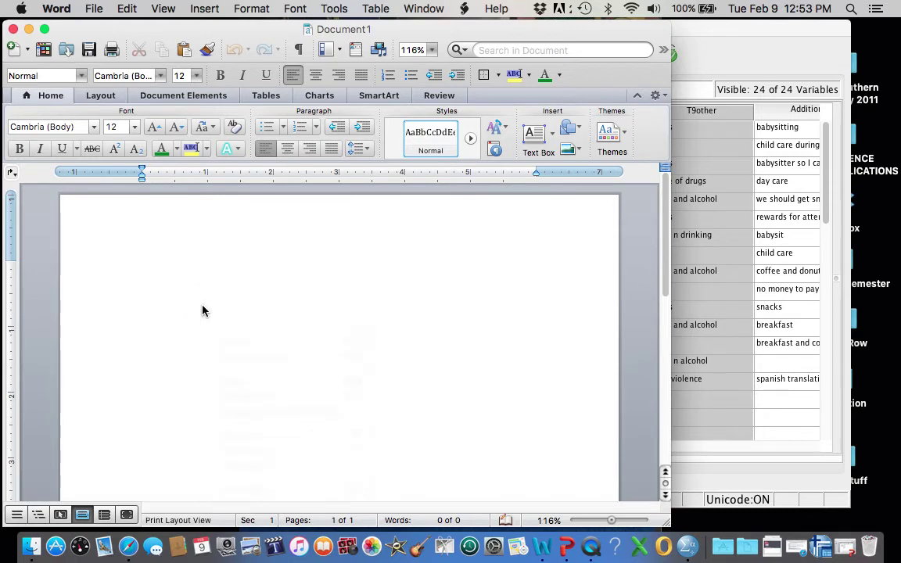
right_click(218, 312)
click(249, 351)
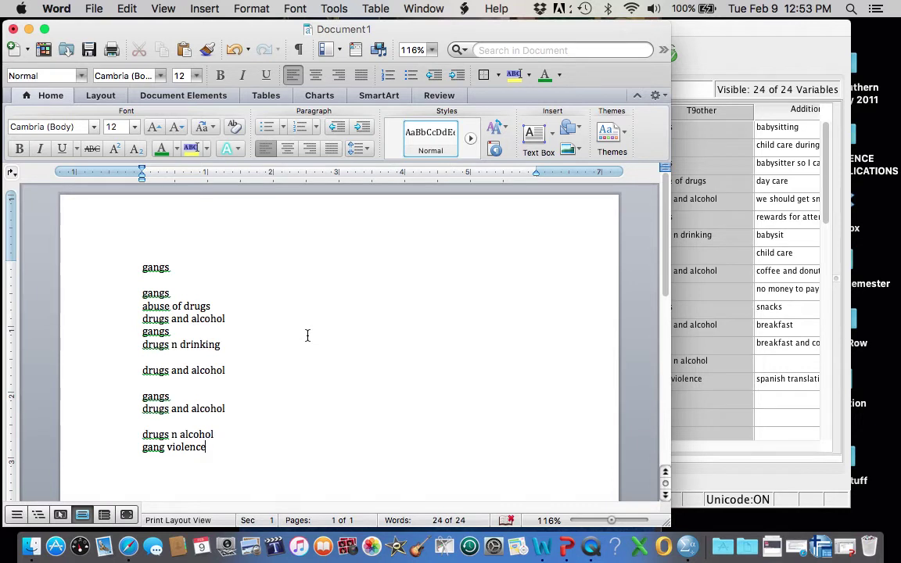
- Remove a blank line and move the fifth-line 'gangs' response up under the other gangs lines
click(144, 286)
key(BackSpace)
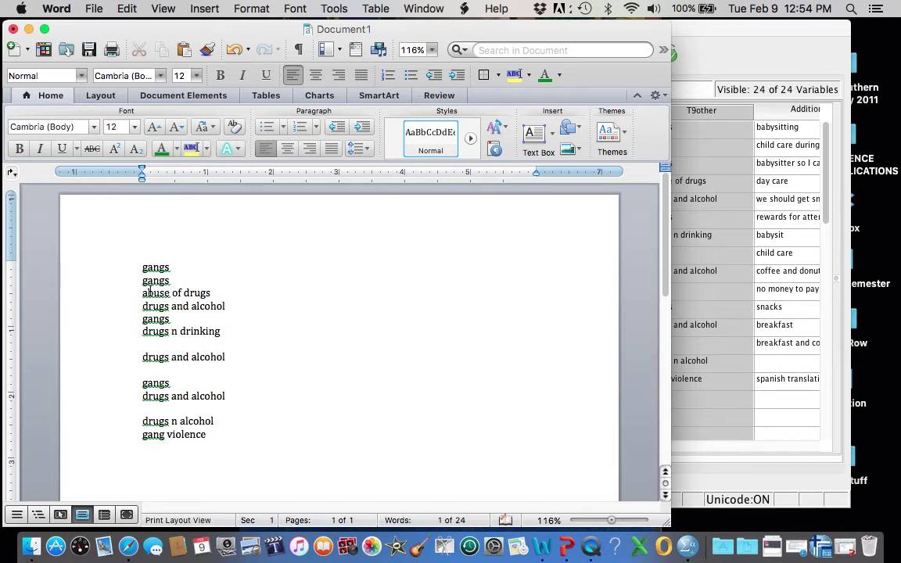
double_click(170, 320)
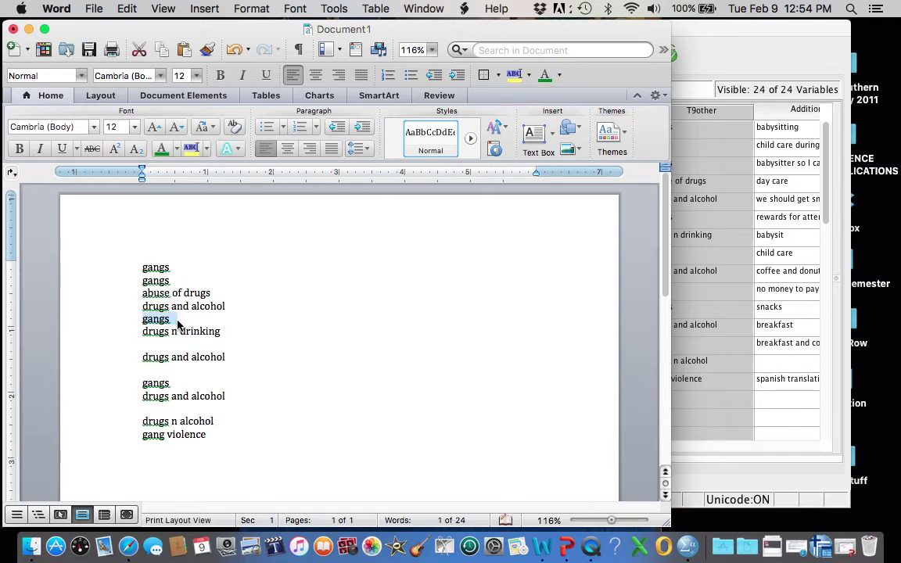
right_click(160, 320)
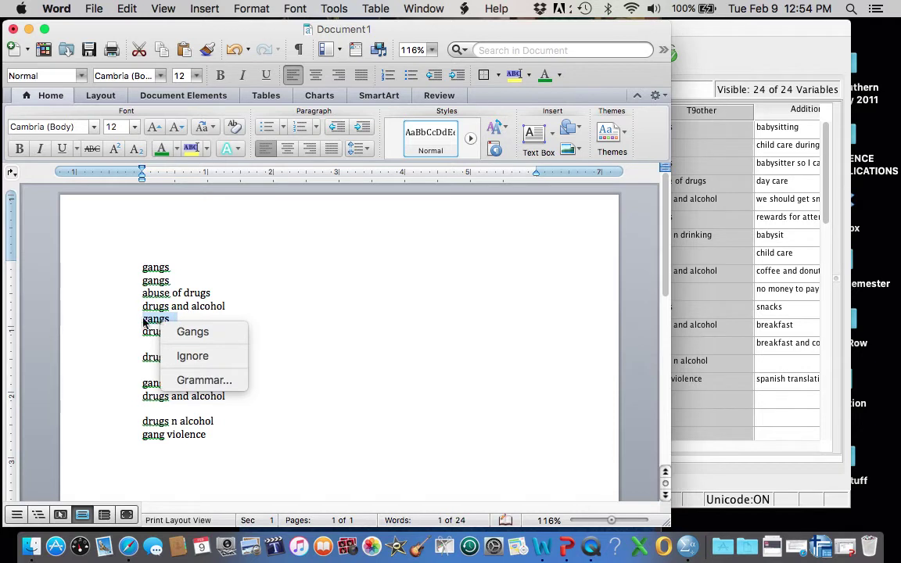
click(193, 356)
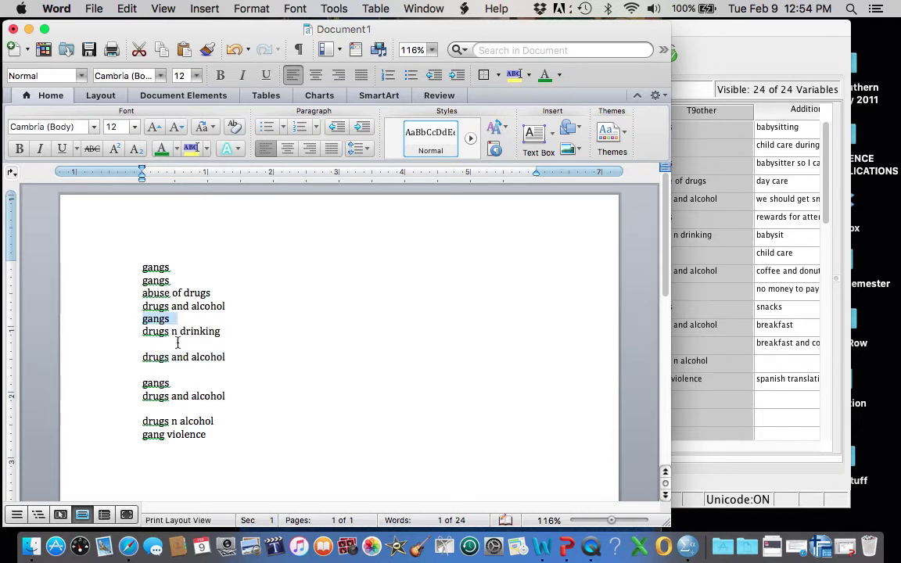
right_click(156, 321)
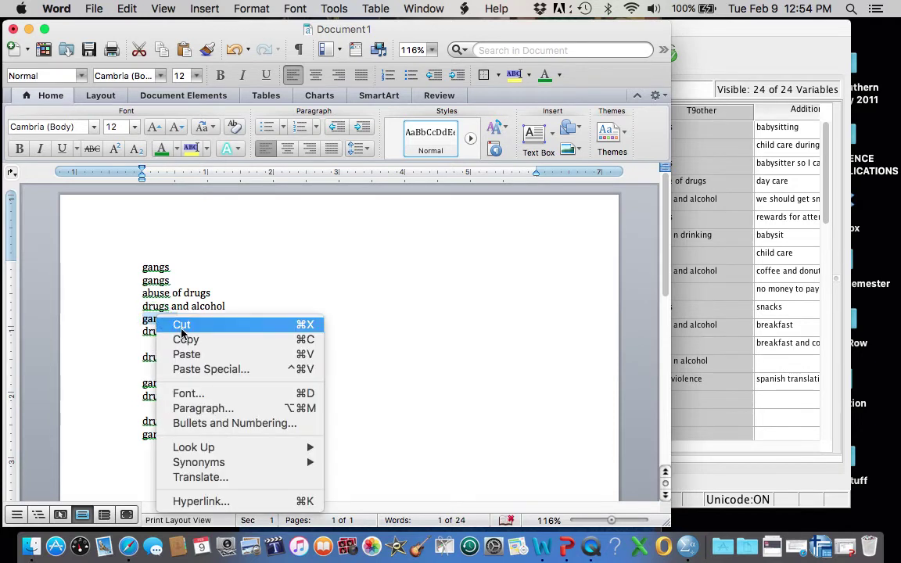
click(144, 280)
key(Delete)
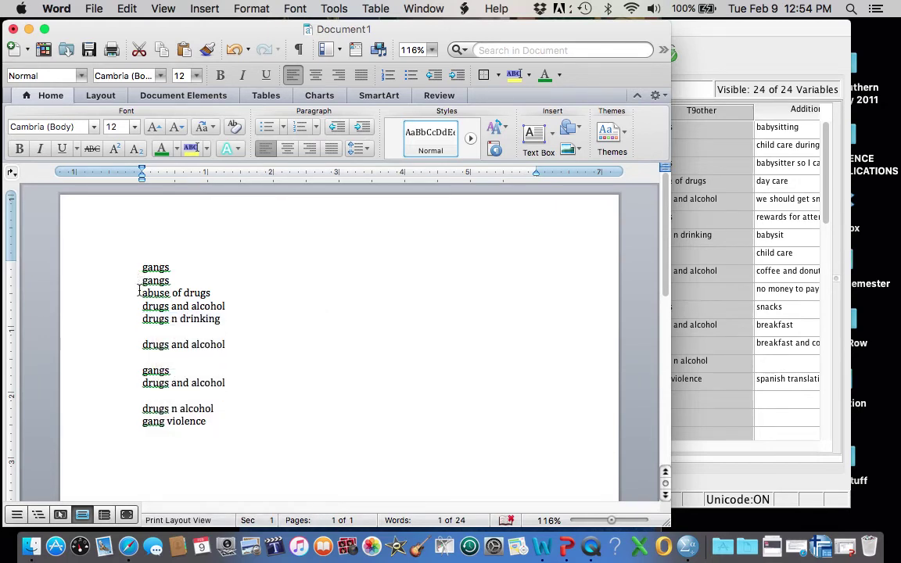
click(142, 293)
key(Return)
right_click(145, 292)
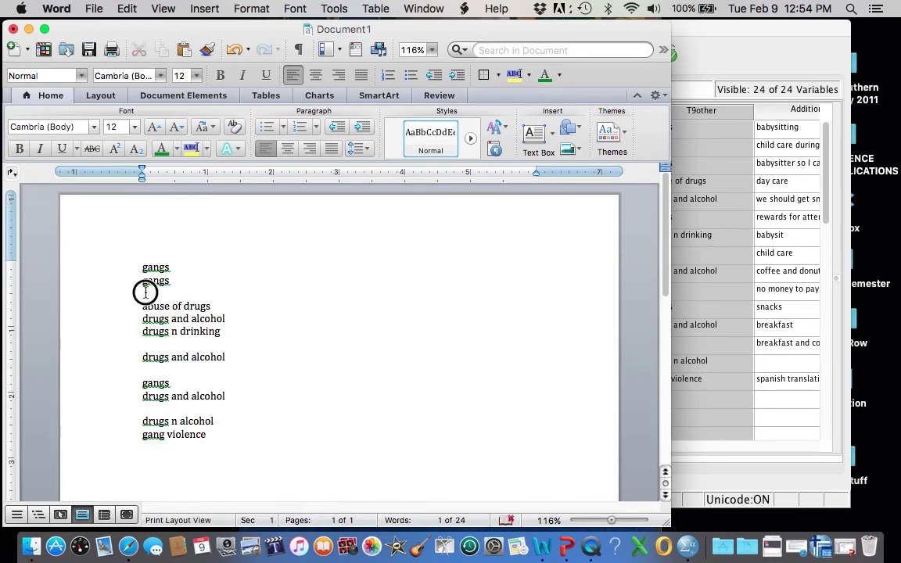
click(185, 331)
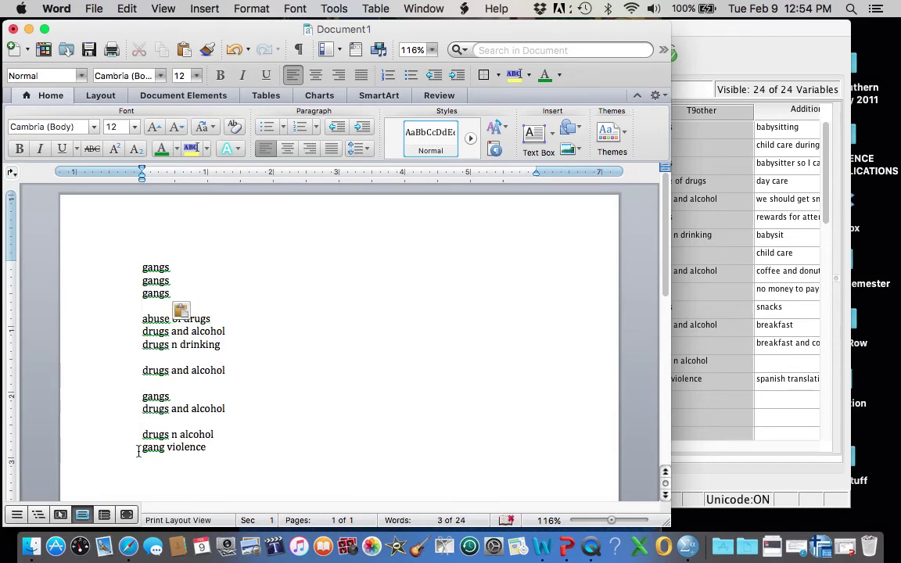
- Move the 'gang violence' line up beneath the gangs group
drag(141, 448, 213, 449)
right_click(193, 454)
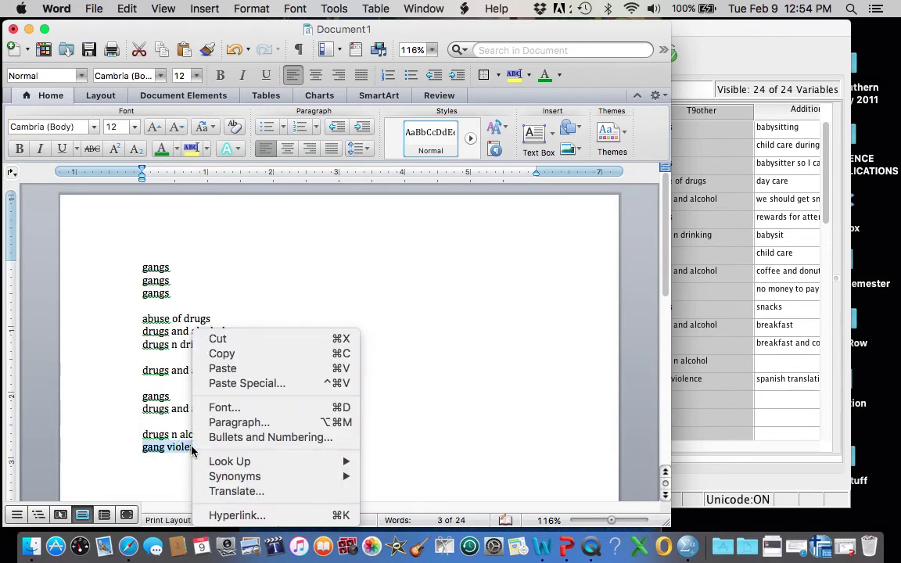
click(145, 308)
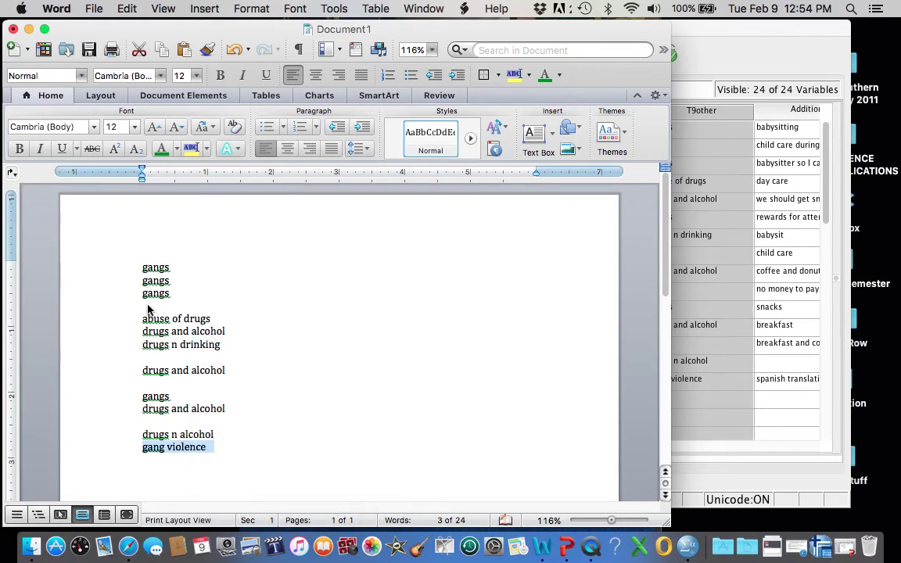
key(super+x)
right_click(160, 304)
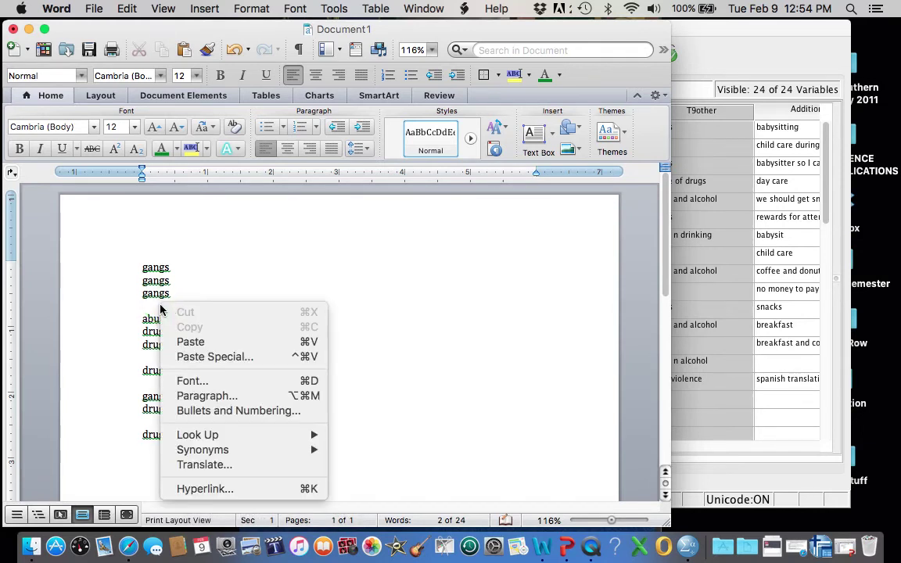
click(201, 342)
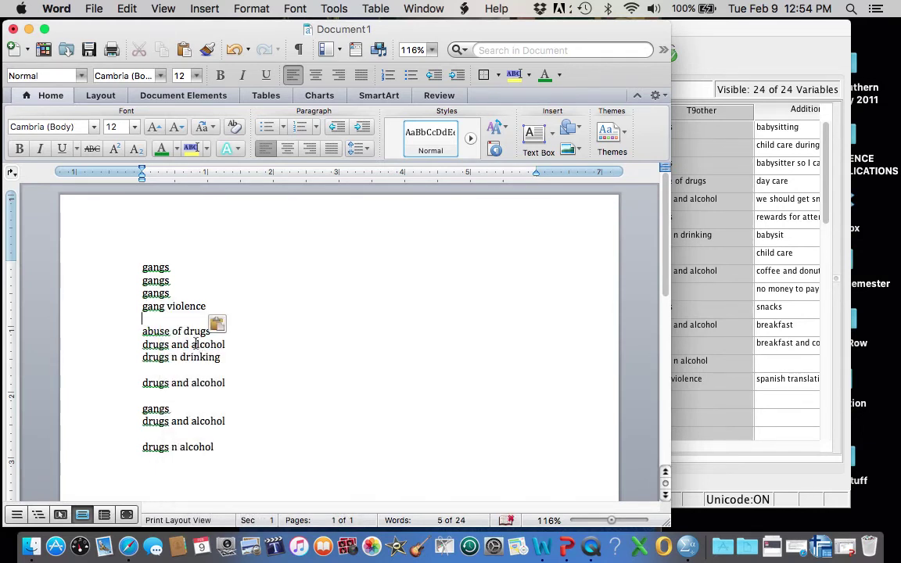
- Move the stray 'gangs' line out of the drugs group to the top of the list
drag(139, 409, 176, 408)
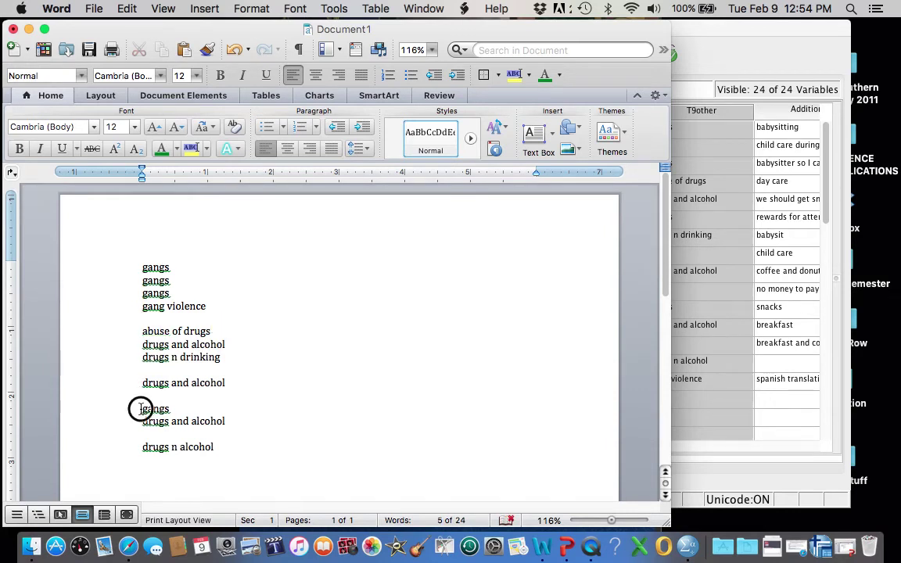
right_click(154, 410)
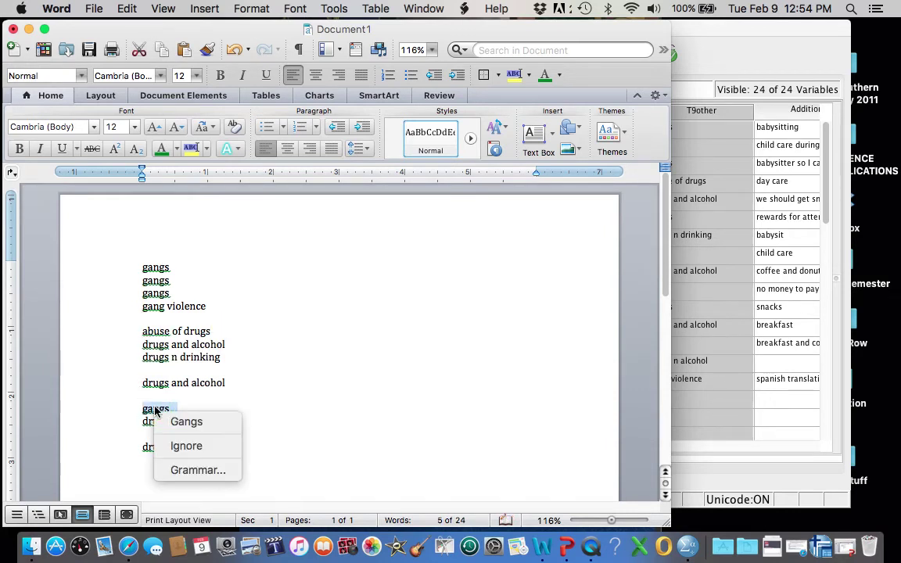
click(186, 446)
right_click(179, 332)
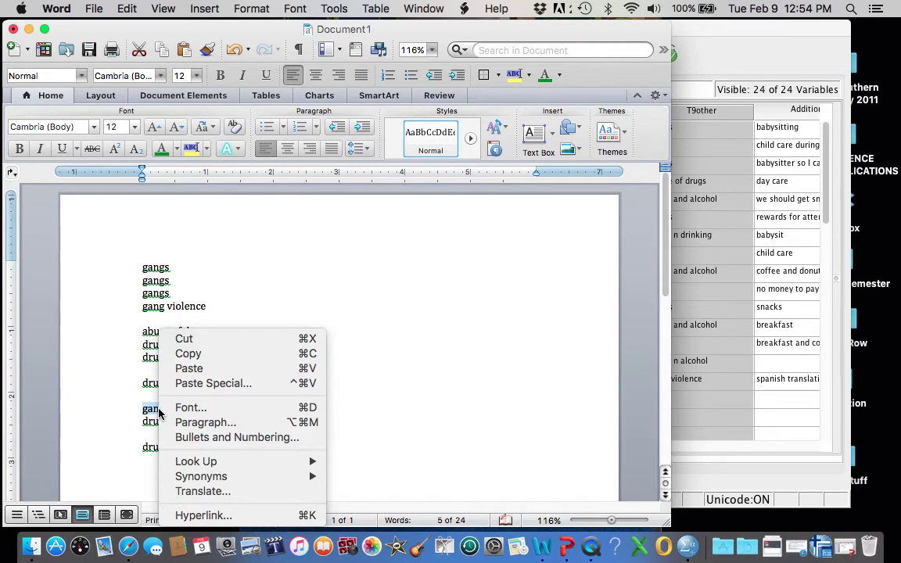
click(184, 338)
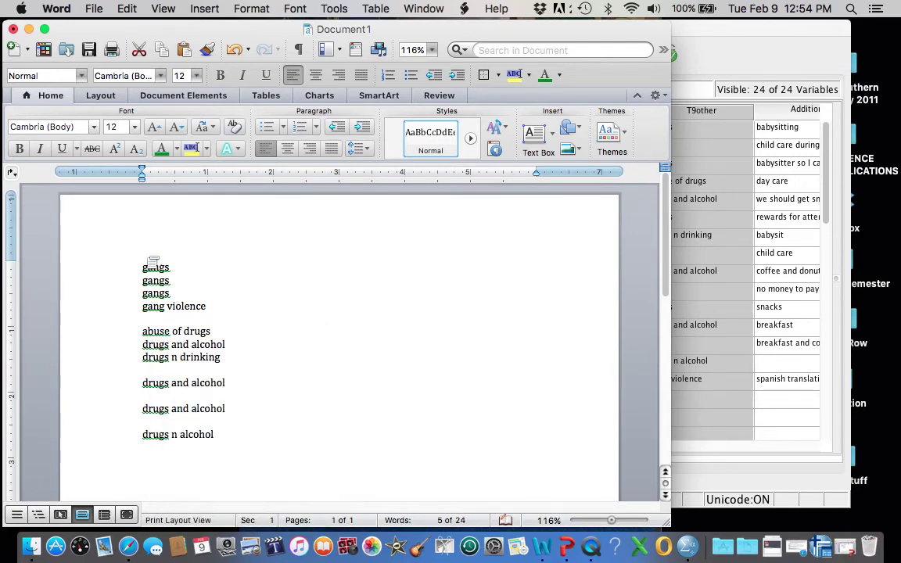
click(140, 269)
key(Return)
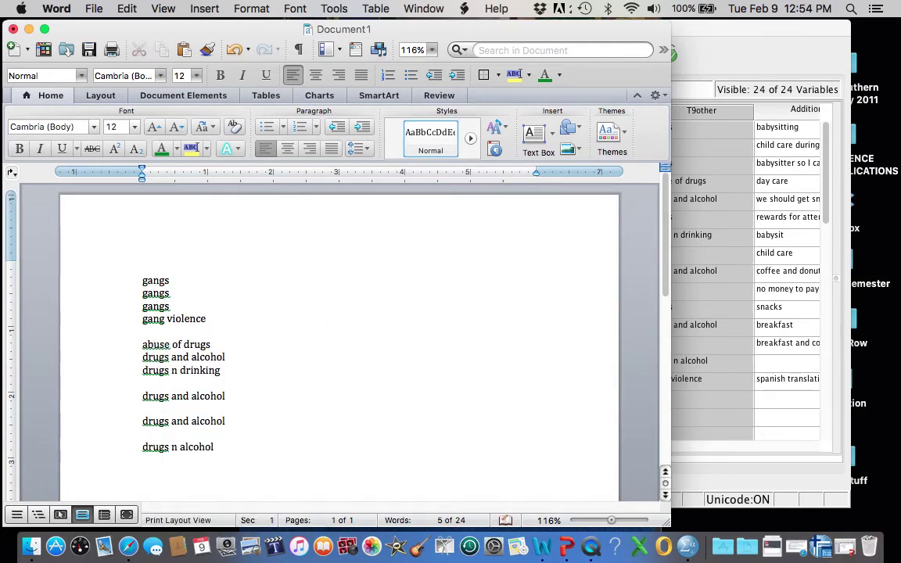
right_click(147, 275)
click(153, 268)
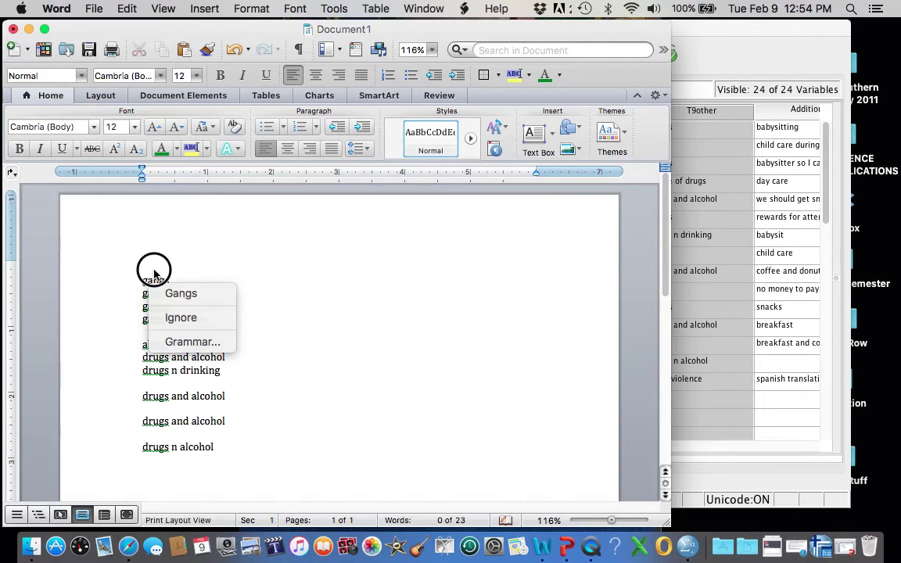
right_click(149, 270)
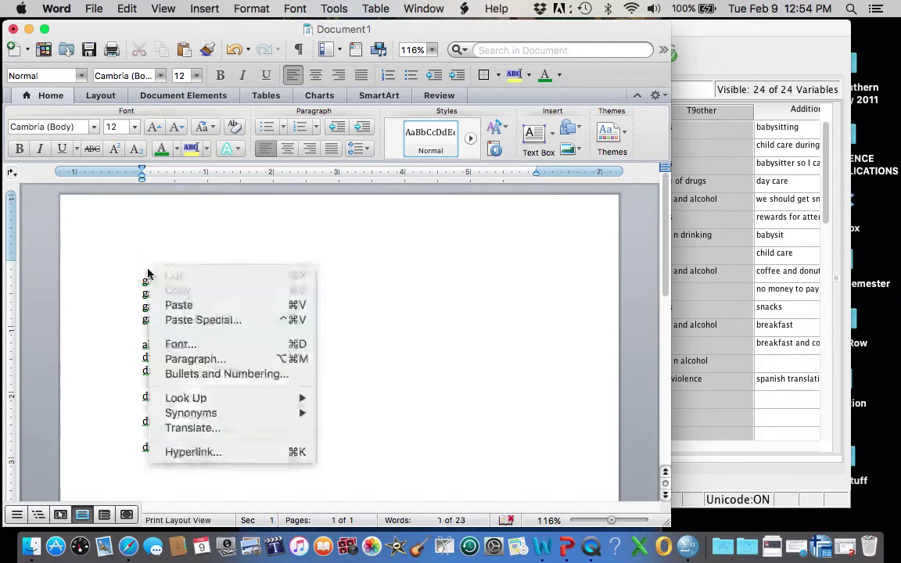
click(179, 305)
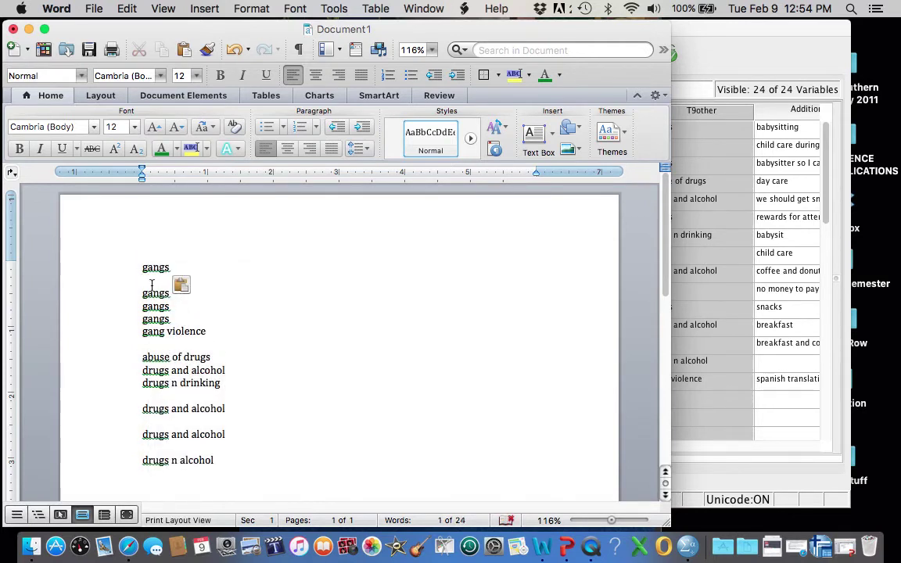
key(BackSpace)
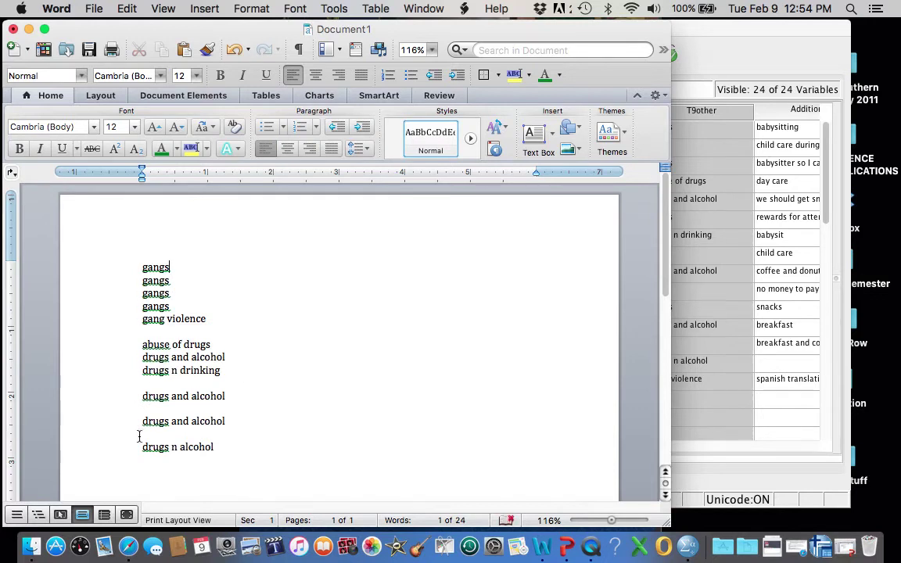
- Close up blank lines among the drug and alcohol responses and add one blank line between the groups
click(142, 382)
key(BackSpace)
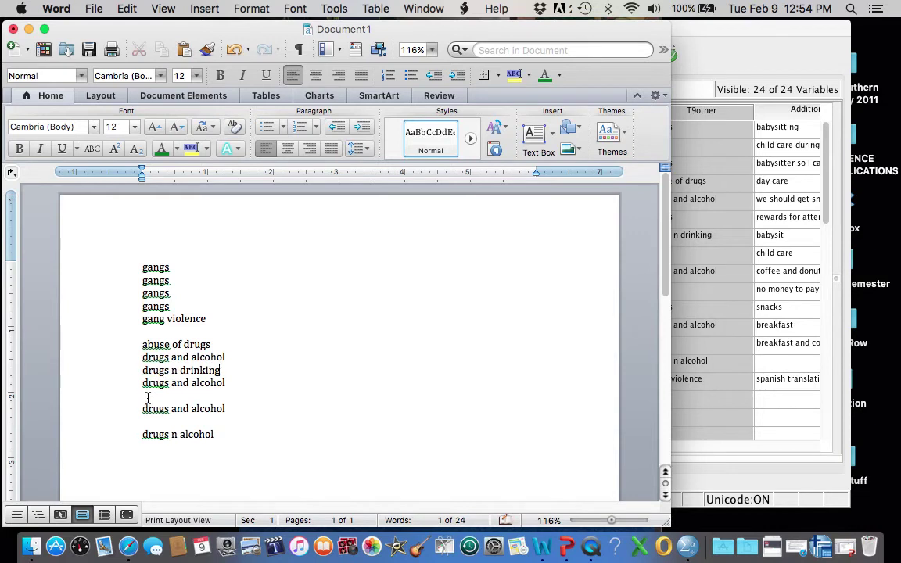
click(143, 409)
key(BackSpace)
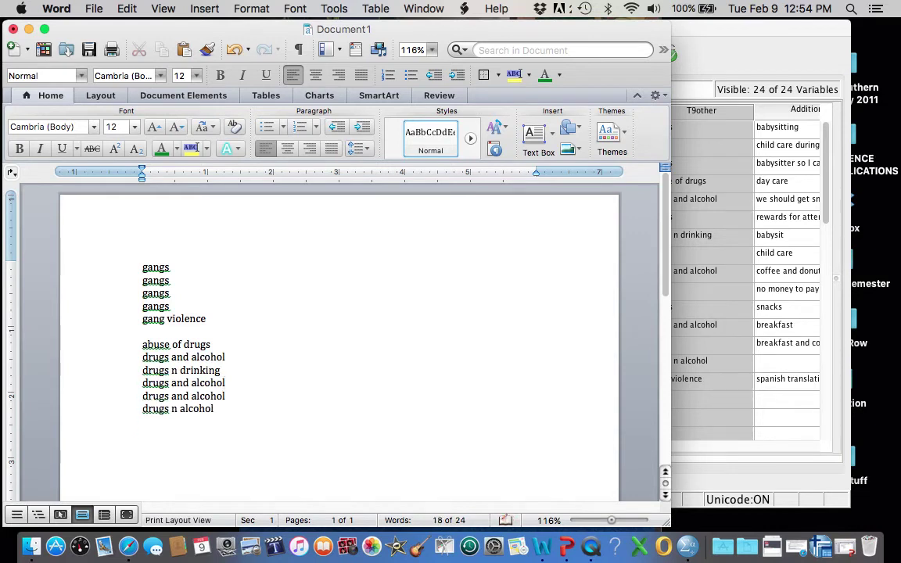
click(142, 345)
key(Return)
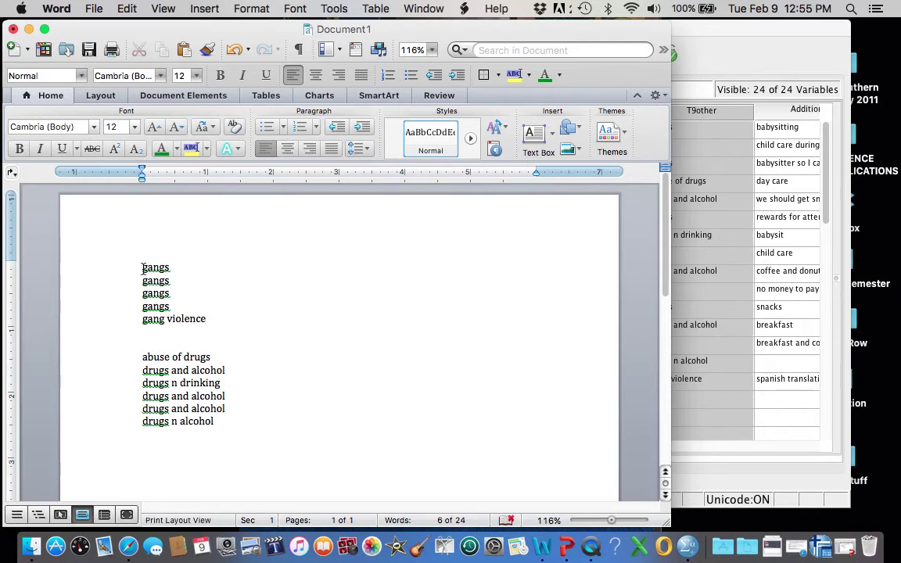
- Add the heading 'GANGS (n=5)' above the gang responses with the n italicized
click(142, 268)
key(Return)
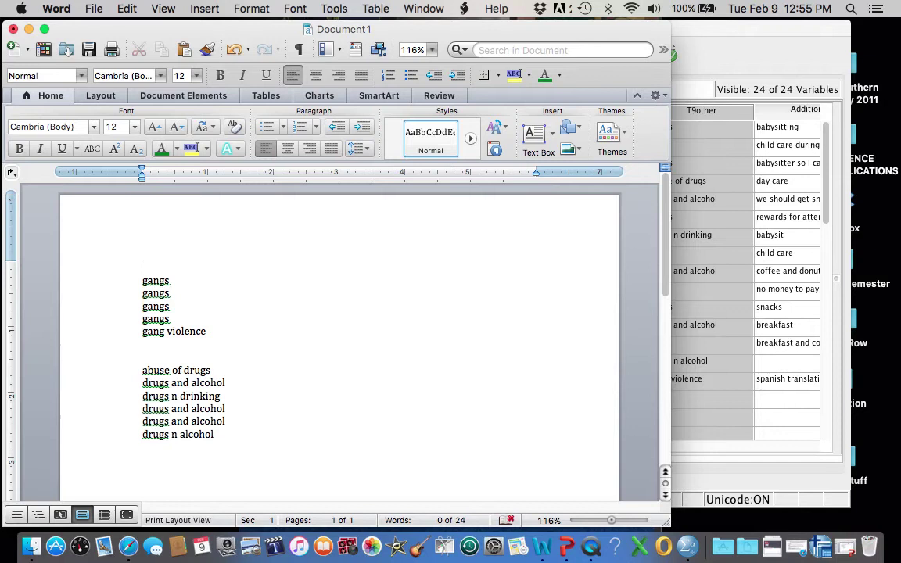
text(G)
text(ANGS)
text( ()
text(n=5)
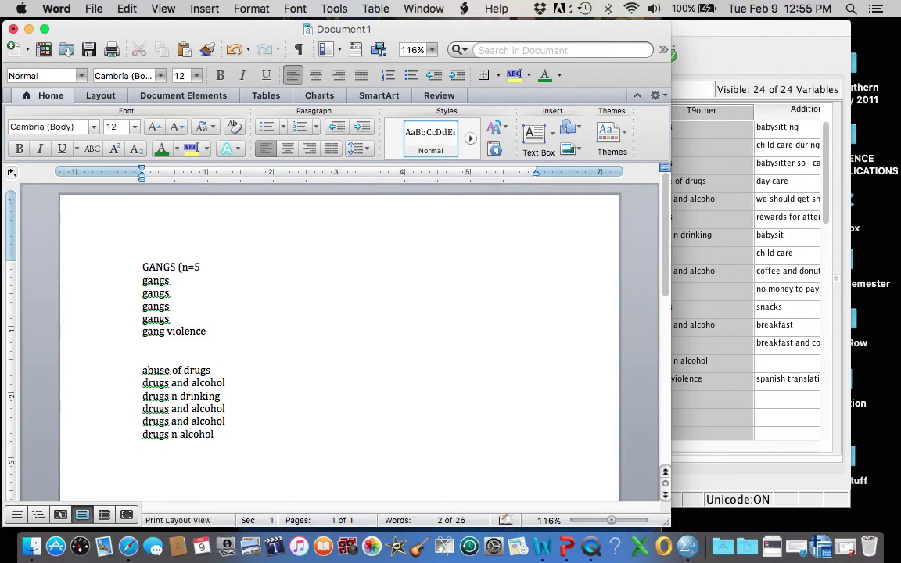
text())
double_click(183, 268)
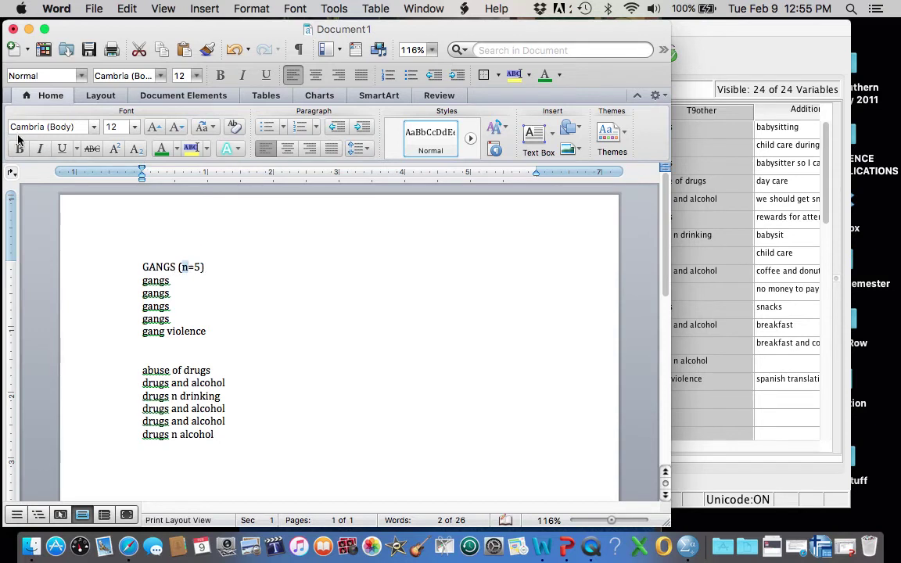
click(40, 148)
click(204, 283)
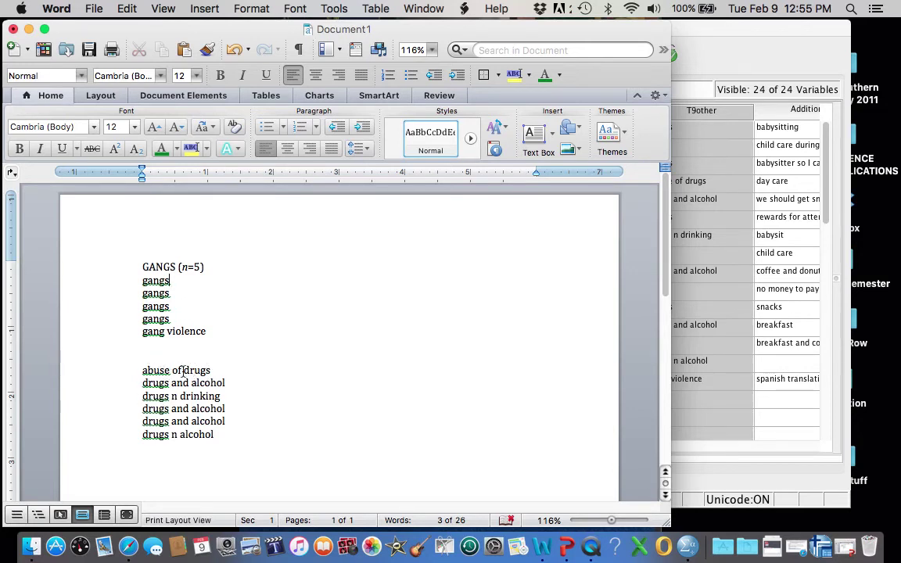
- Add the heading 'SUBSTANCE USE (n=6)' above the drug responses with the n italicized
click(141, 370)
key(Return)
text(SU)
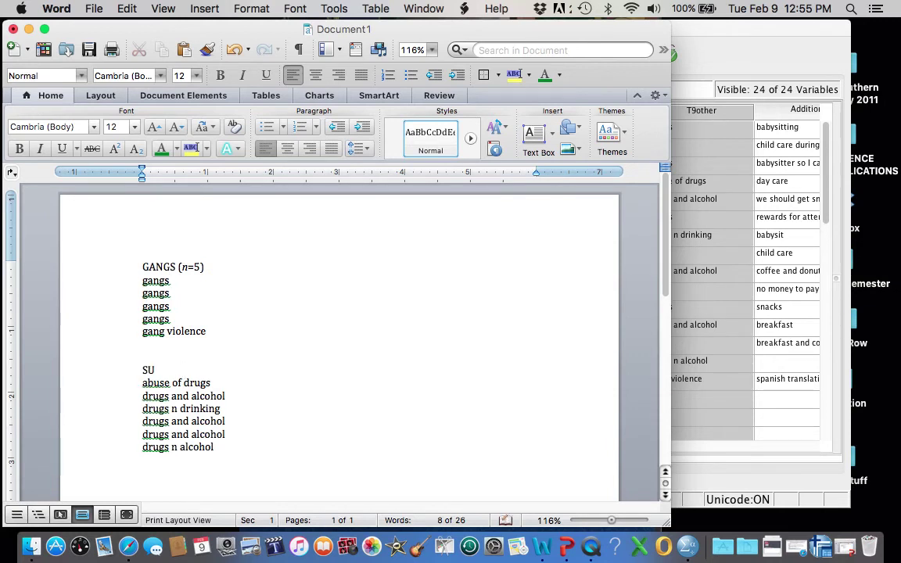
text(BSTNA)
key(BackSpace)
key(BackSpace)
text(ANCE USE ()
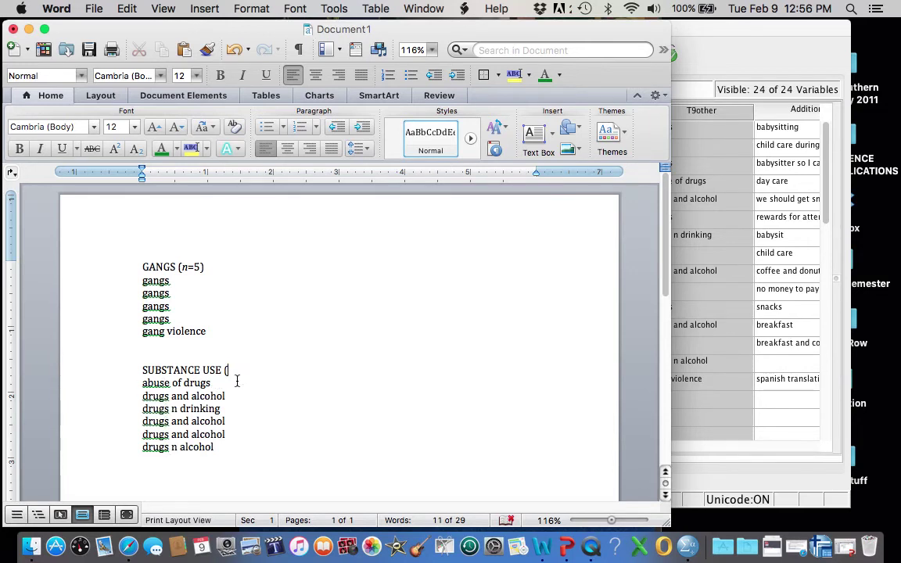
text(n-)
text(6)
double_click(233, 371)
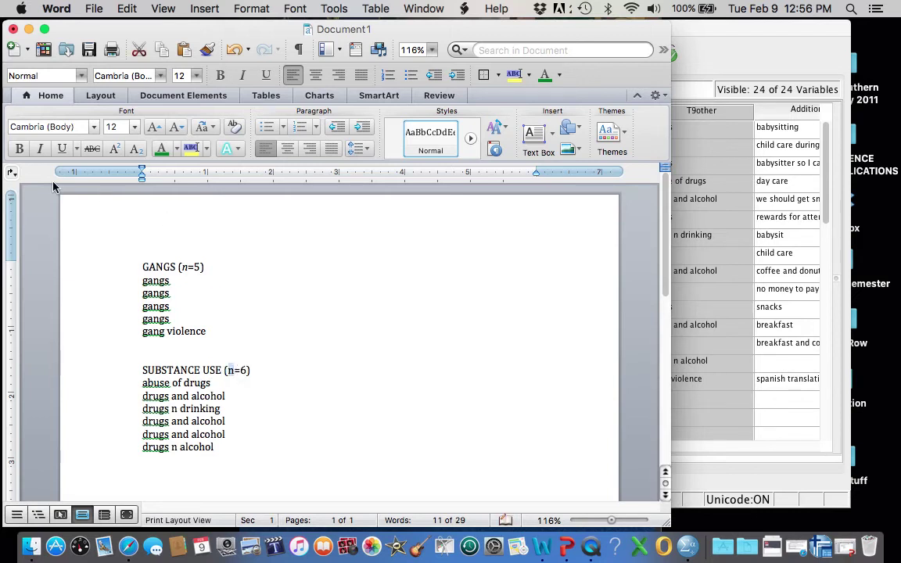
click(40, 149)
click(237, 321)
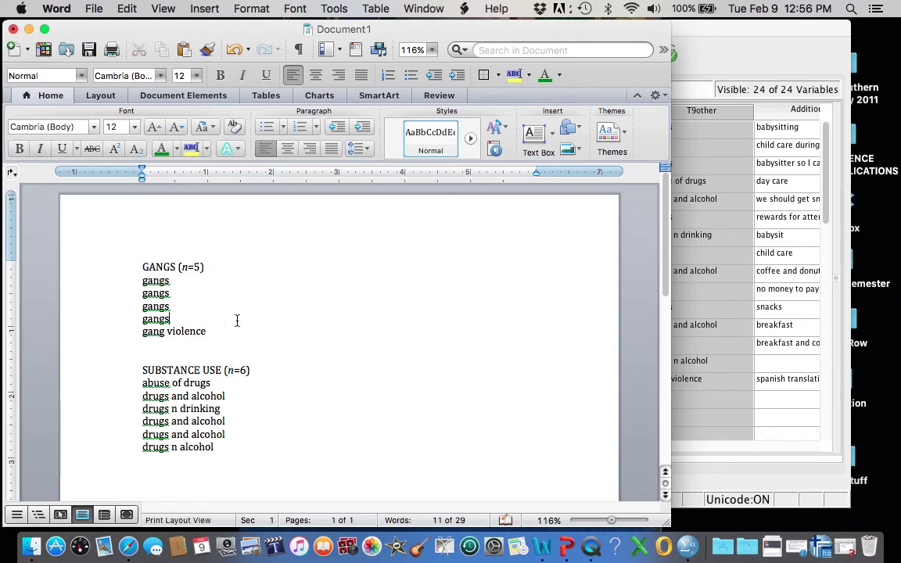
click(141, 276)
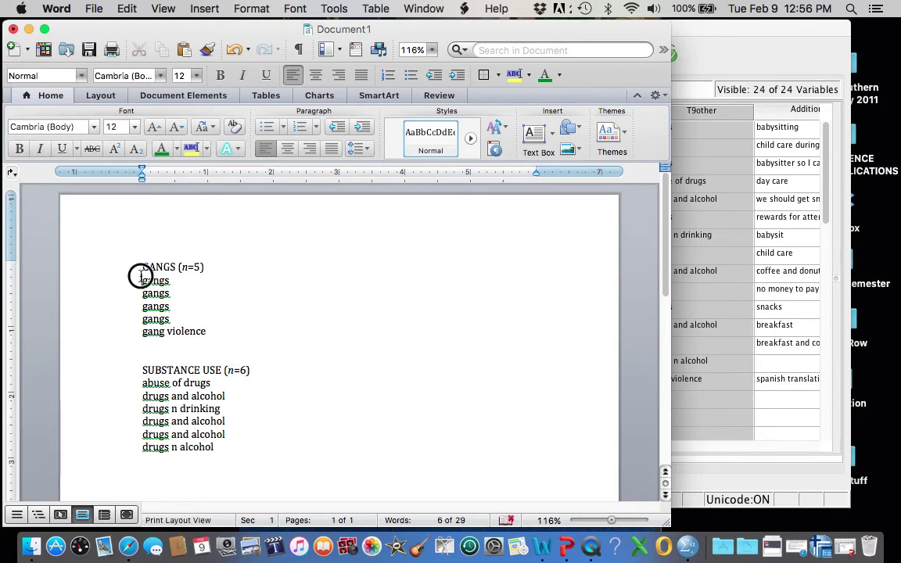
- Delete the five GANGS and six SUBSTANCE USE response lines, keeping only the two headings
drag(146, 282, 212, 332)
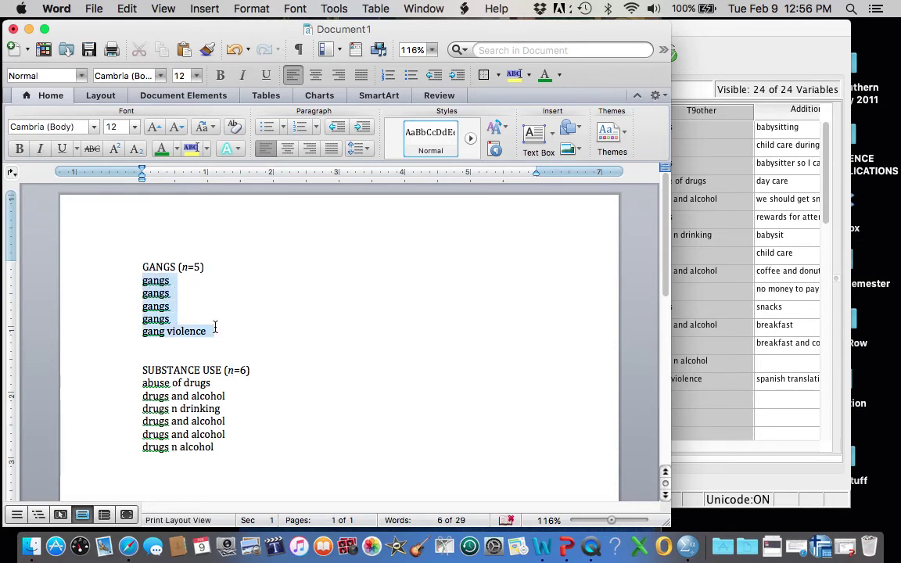
key(BackSpace)
mouse_move(141, 319)
mouse_down()
mouse_move(233, 358)
mouse_move(231, 379)
mouse_up()
key(BackSpace)
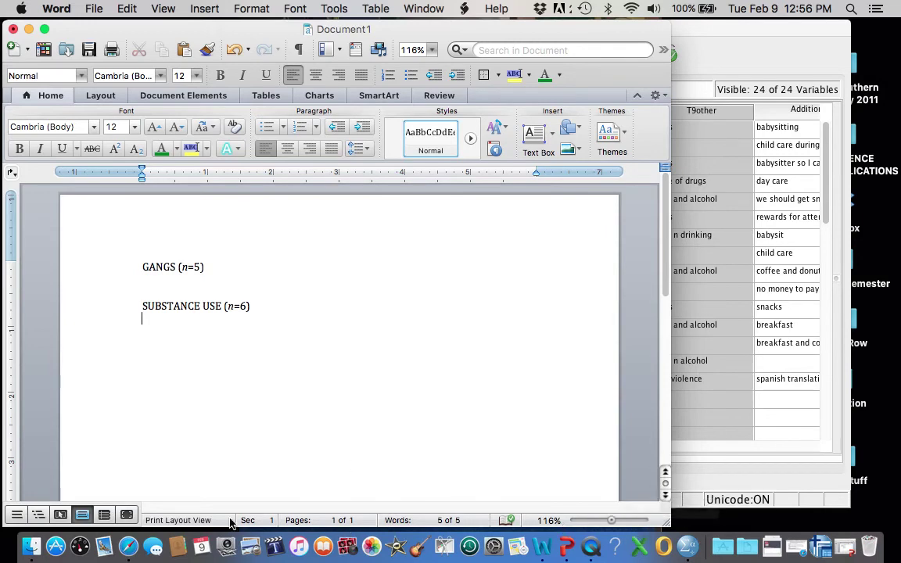
click(130, 547)
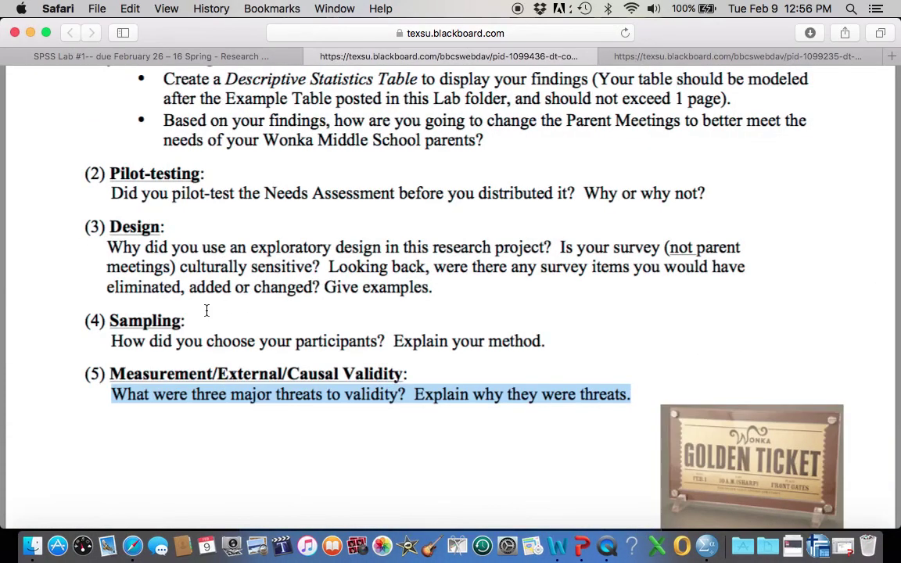
mouse_move(185, 60)
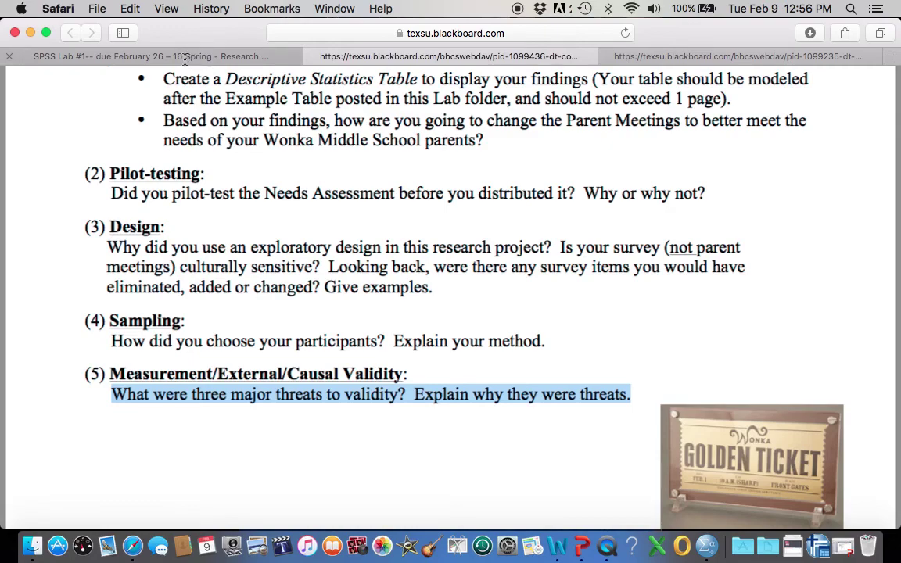
- On the SPSS Lab #1 page, scroll a completed parent survey to its GANGS 'Other' answer, then return to PowerPoint
click(185, 57)
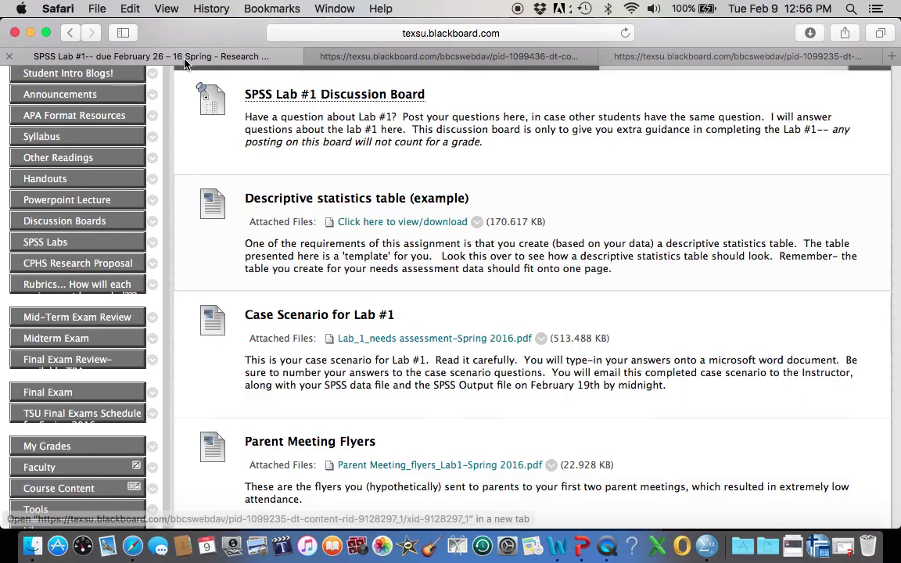
scroll(367, 351, down, 3)
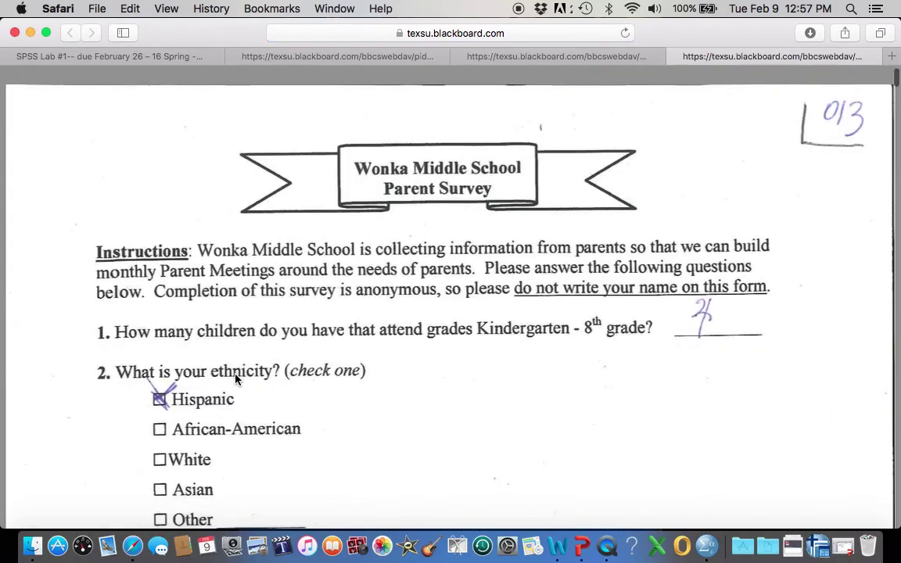
scroll(237, 379, down, 5)
scroll(237, 379, down, 5)
scroll(237, 379, down, 5)
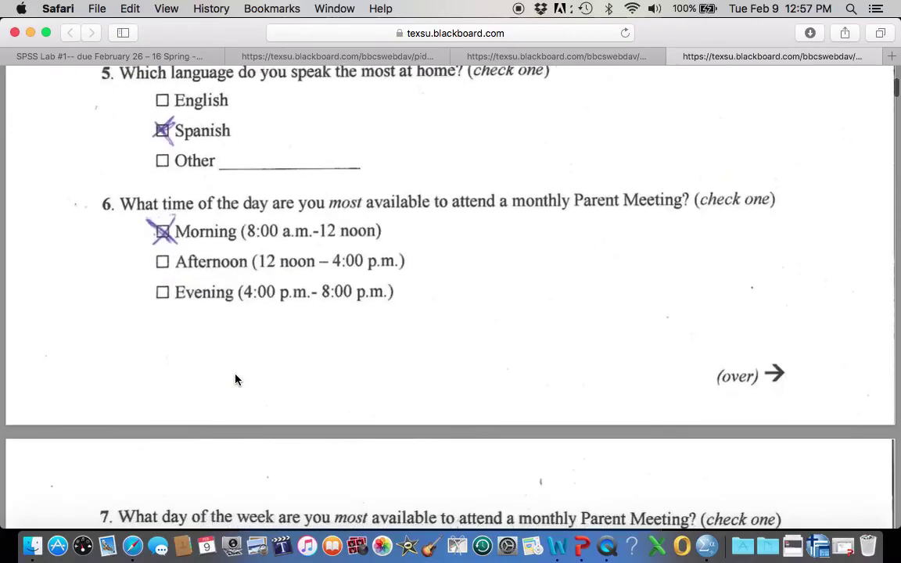
scroll(237, 379, down, 3)
scroll(236, 380, down, 10)
scroll(235, 380, down, 3)
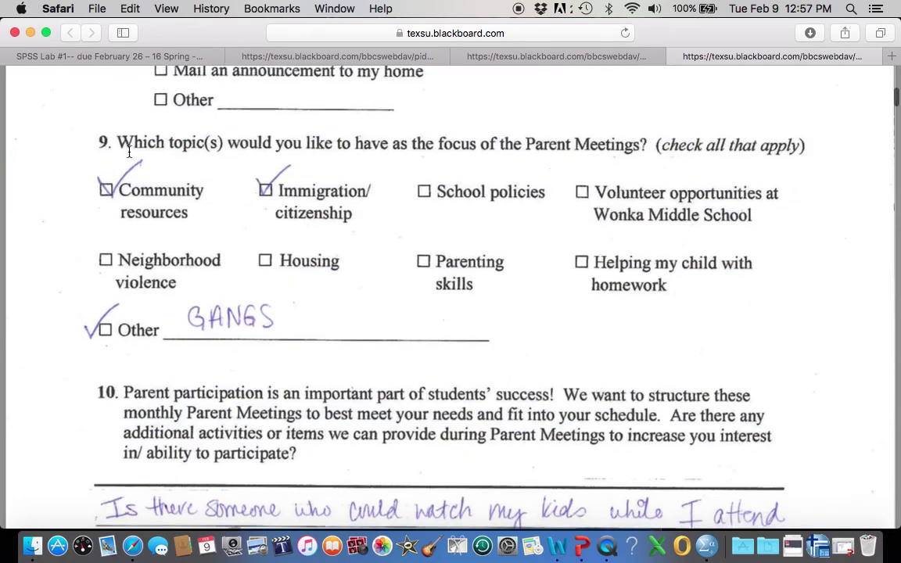
scroll(129, 151, down, 3)
scroll(129, 151, down, 1)
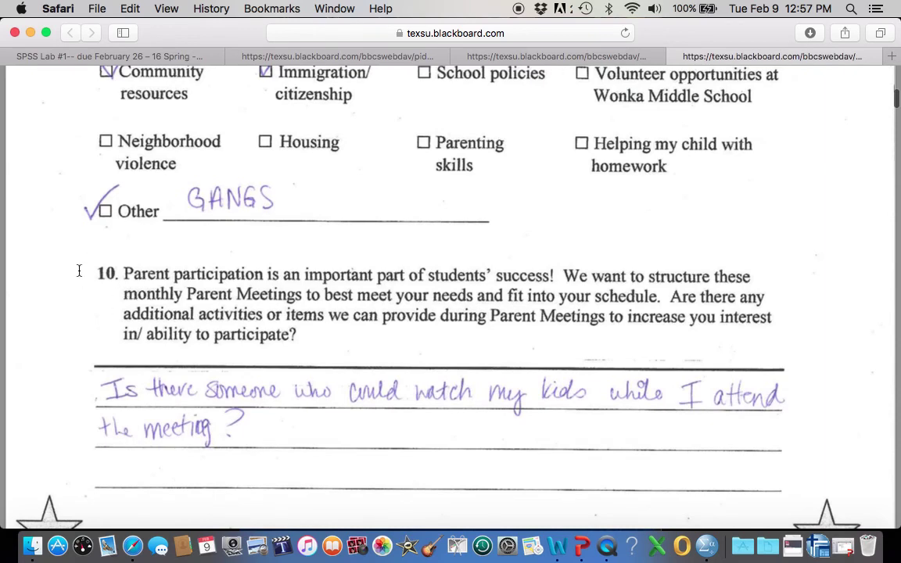
click(30, 31)
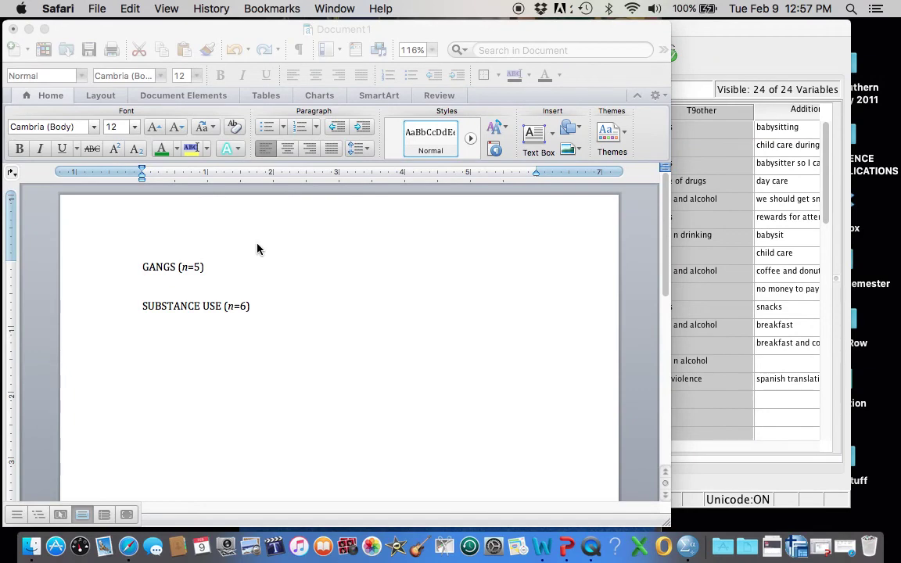
click(565, 547)
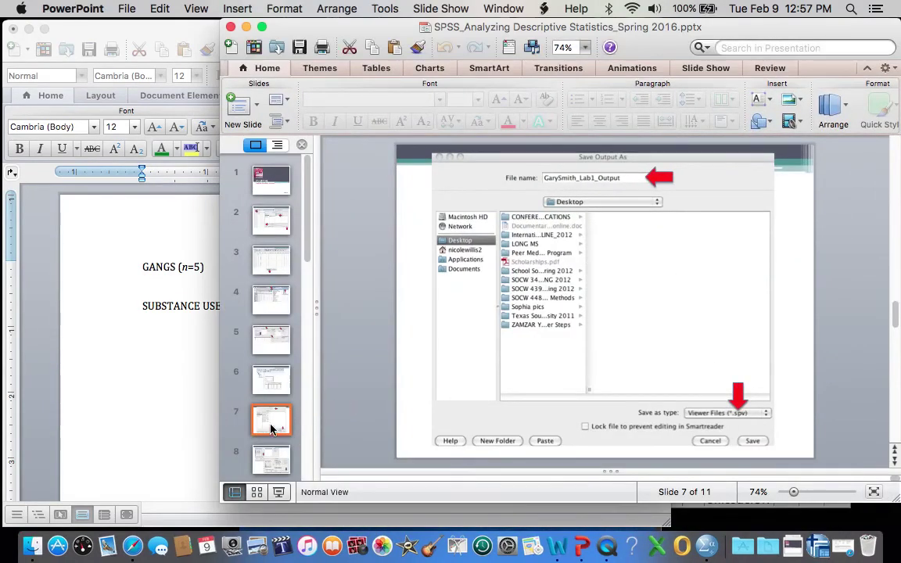
- Present the final 'A few reminders' slide (slide 11), end the show, and return to the parent survey in Safari
scroll(271, 429, down, 2)
scroll(268, 429, down, 3)
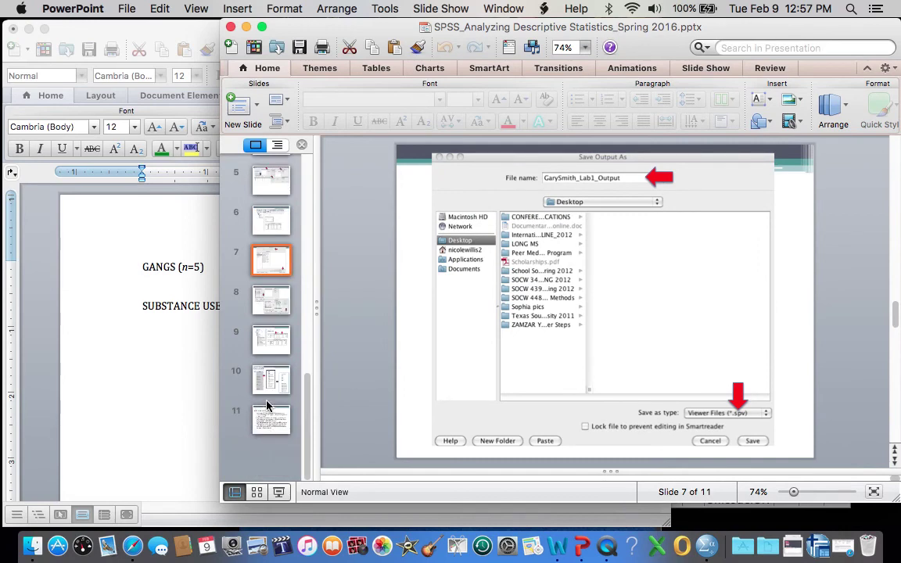
click(270, 420)
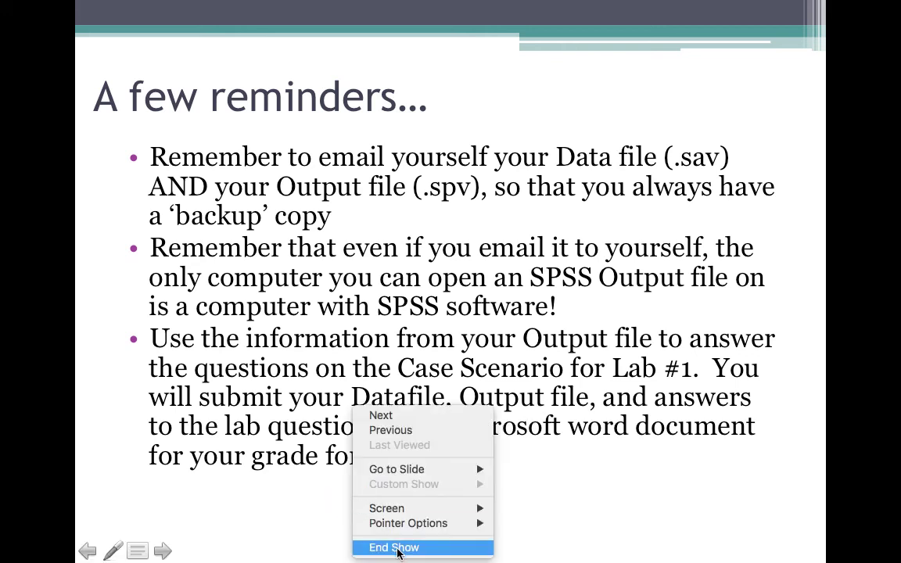
click(397, 549)
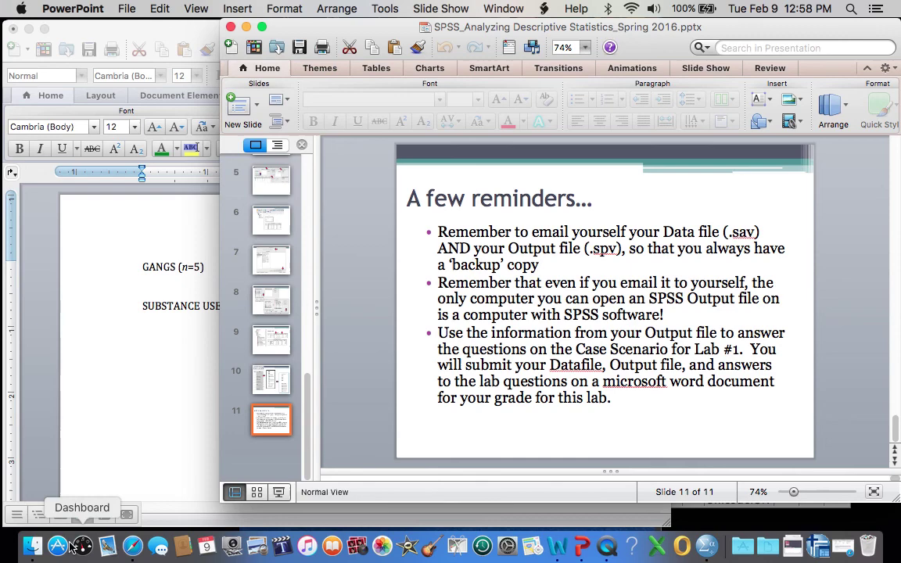
click(133, 546)
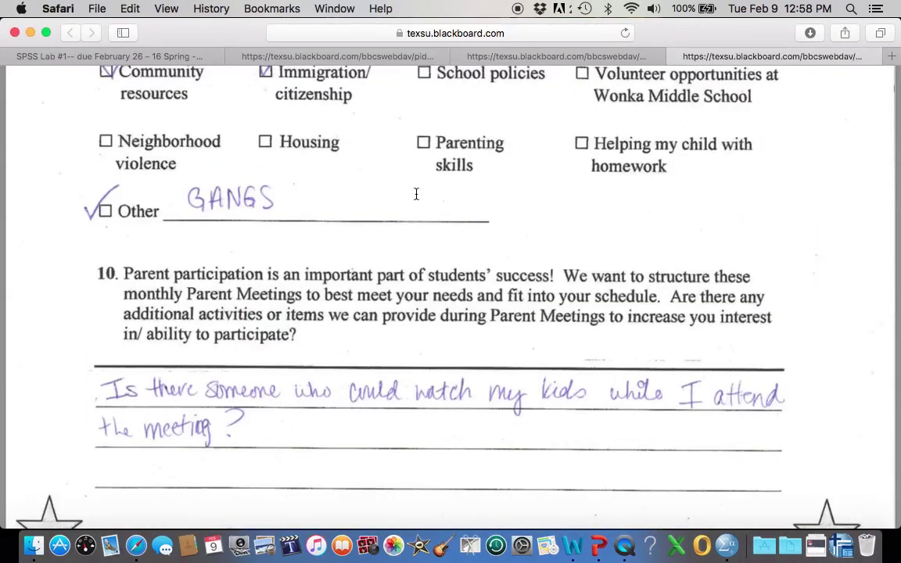
- Return to the Lab #1 case scenario tab and highlight questions (1)–(5)
click(529, 58)
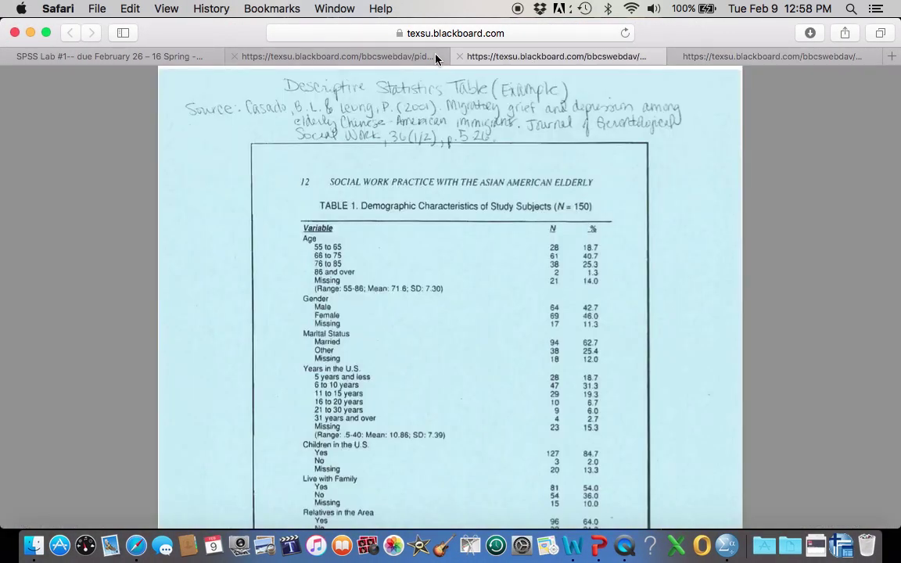
click(420, 58)
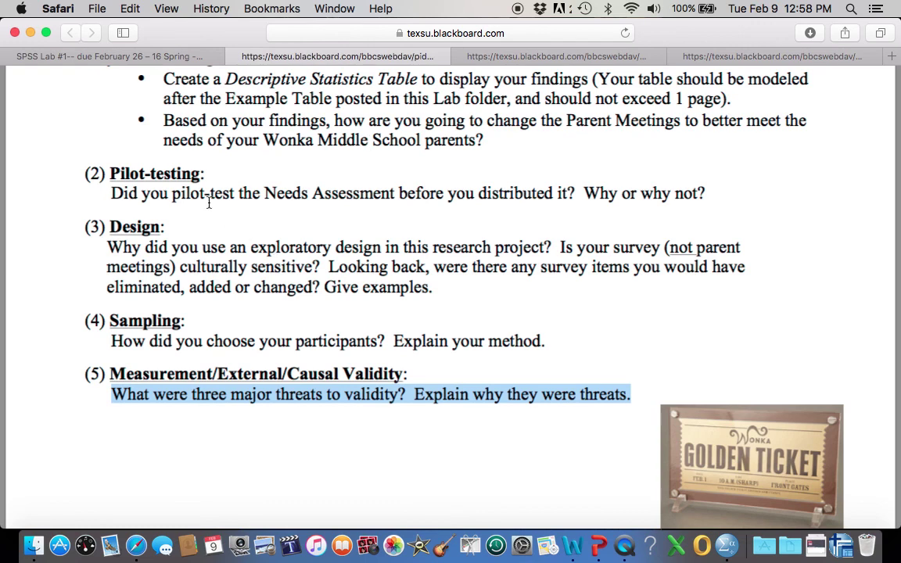
scroll(209, 204, up, 1)
scroll(209, 203, up, 4)
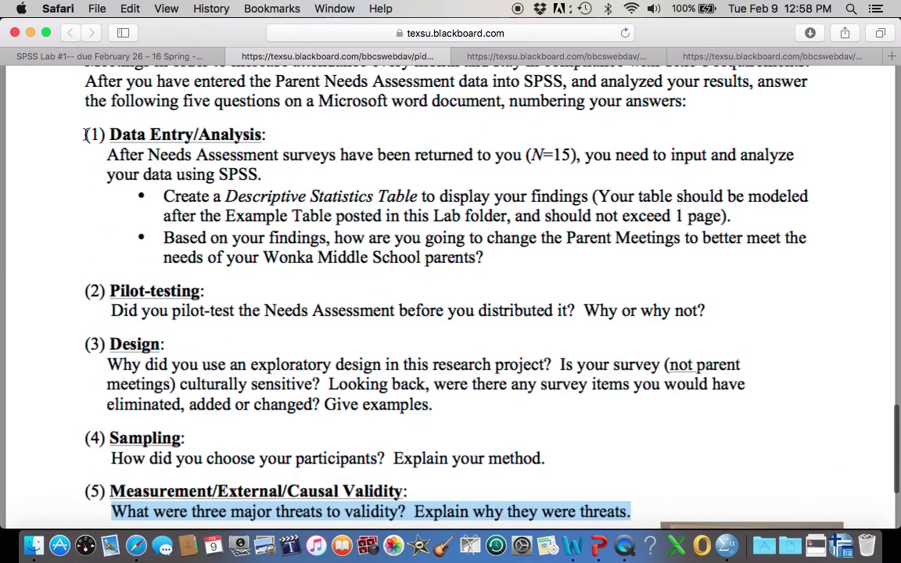
mouse_move(86, 134)
mouse_down()
mouse_move(346, 223)
mouse_move(382, 274)
mouse_move(391, 367)
mouse_move(443, 433)
mouse_move(524, 507)
mouse_move(587, 499)
mouse_move(636, 434)
mouse_up()
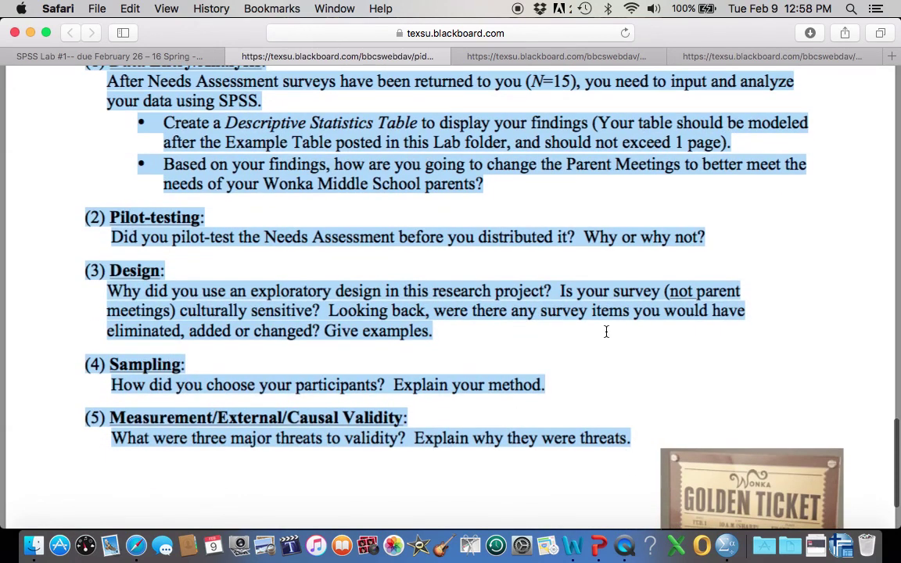
- Zoom the lab PDF out two levels and scroll through the document
click(384, 460)
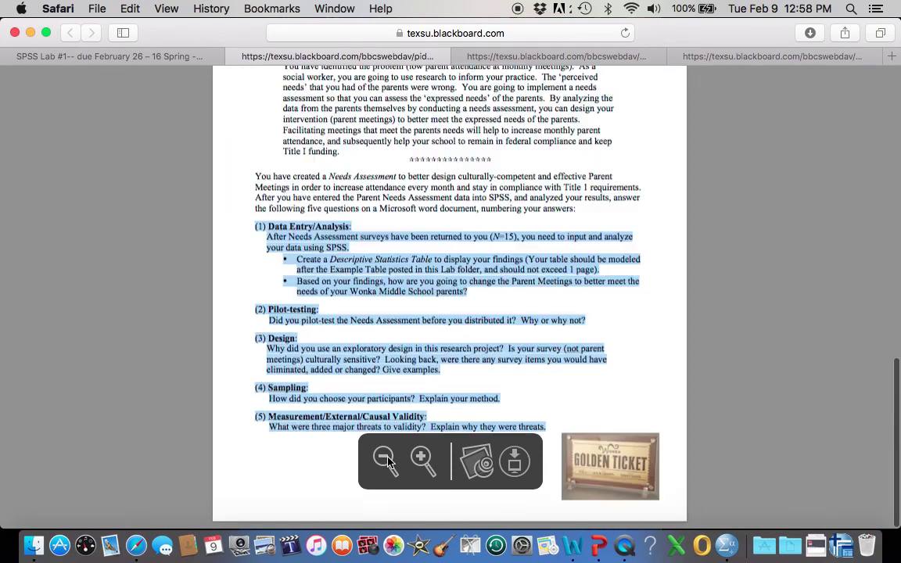
click(386, 461)
scroll(101, 480, up, 4)
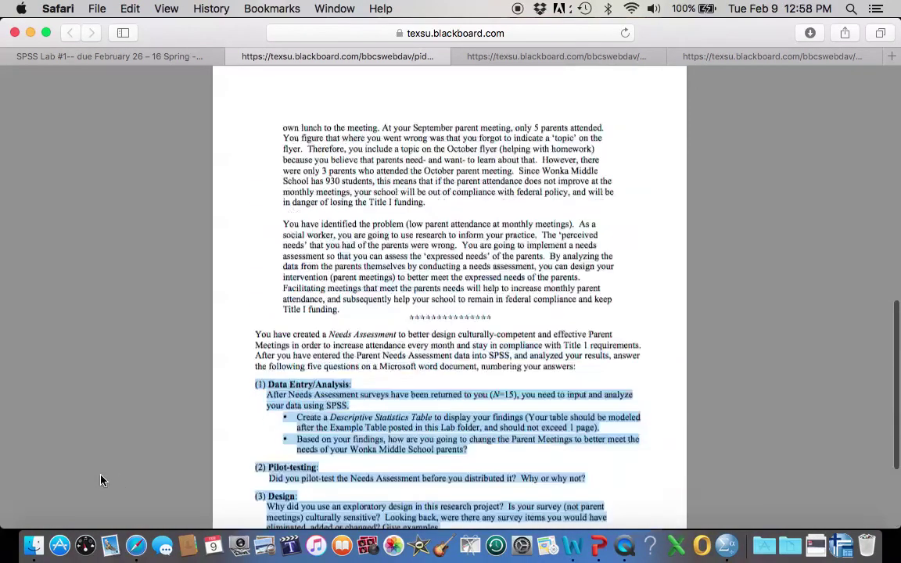
scroll(102, 480, up, 5)
scroll(102, 480, up, 4)
scroll(102, 480, down, 2)
scroll(101, 480, down, 2)
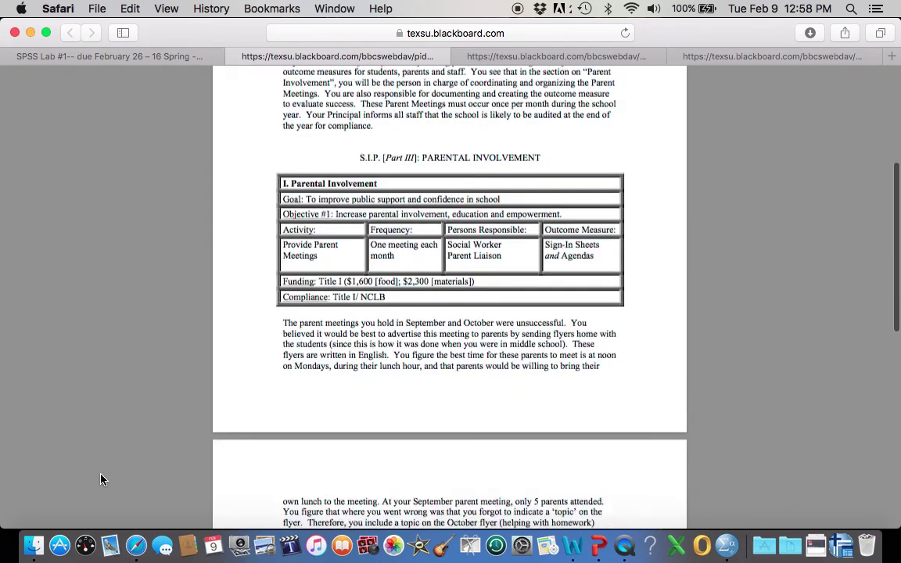
scroll(102, 480, down, 5)
scroll(102, 481, down, 1)
scroll(102, 481, down, 2)
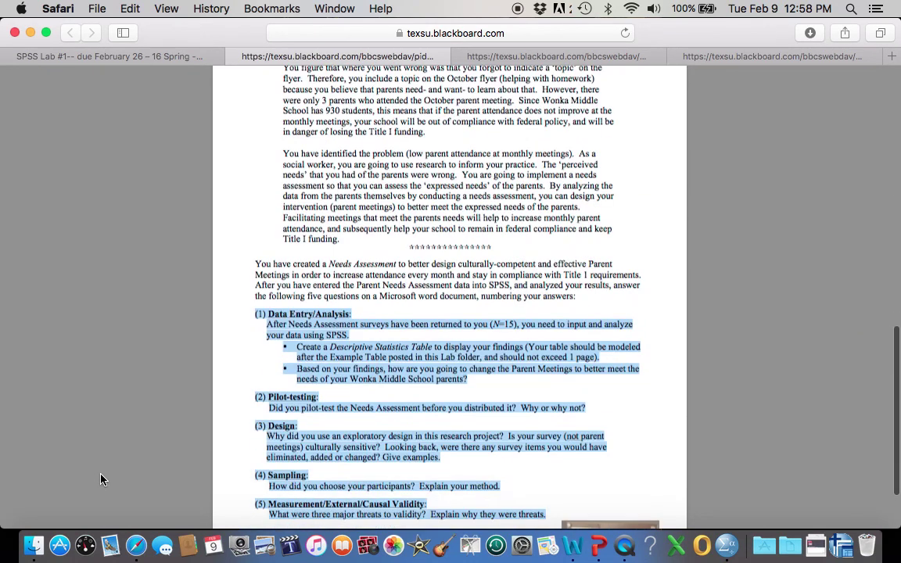
scroll(102, 480, down, 1)
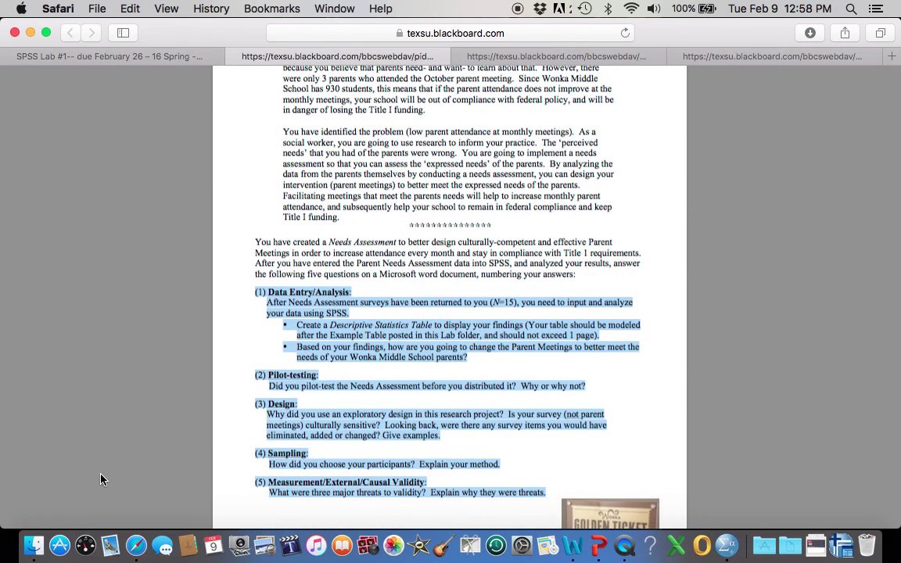
scroll(102, 481, down, 3)
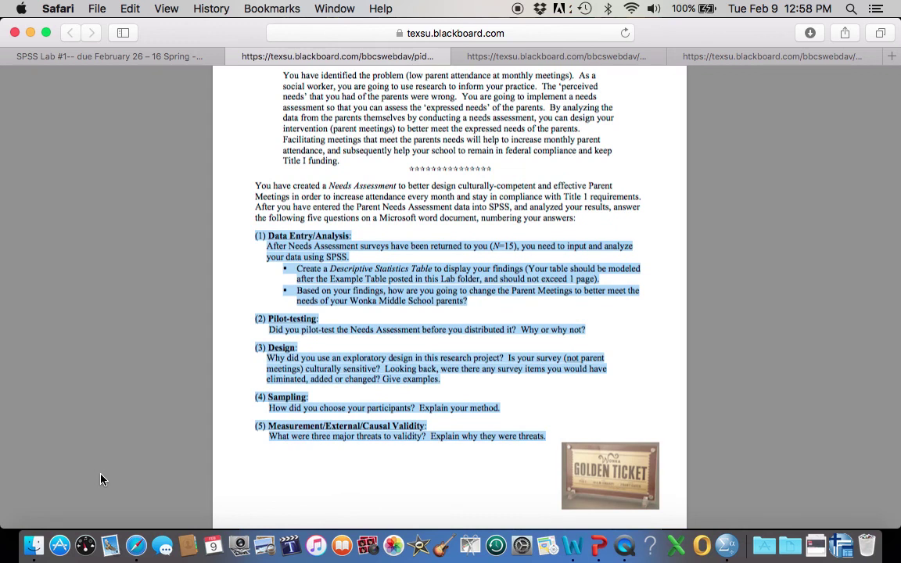